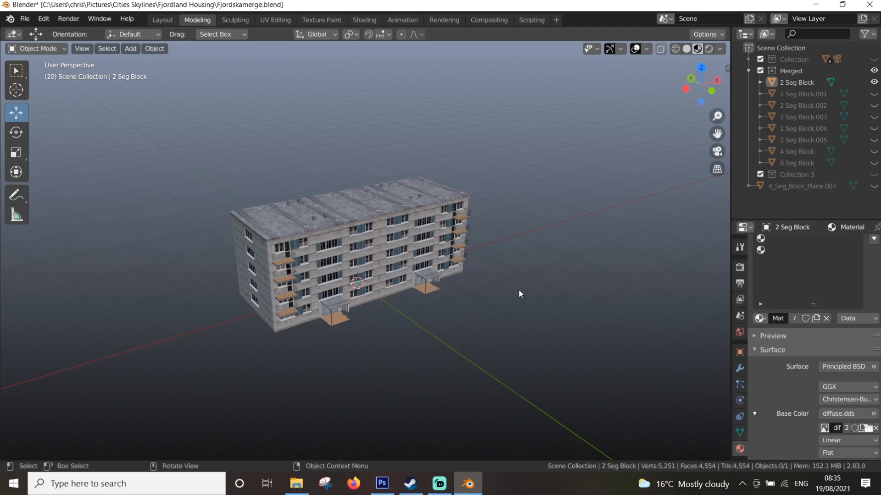
# Select the 2 Seg Block building and enter Edit Mode on its mesh
pyautogui.click(403, 255)
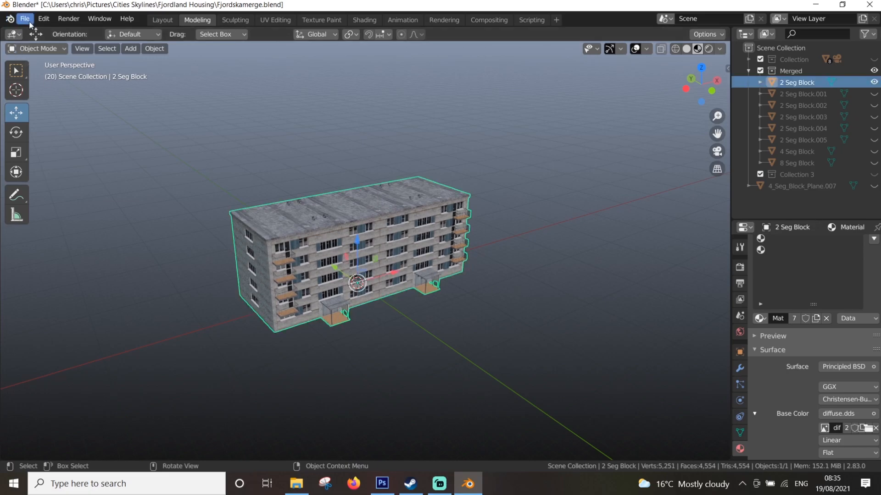
pyautogui.click(32, 50)
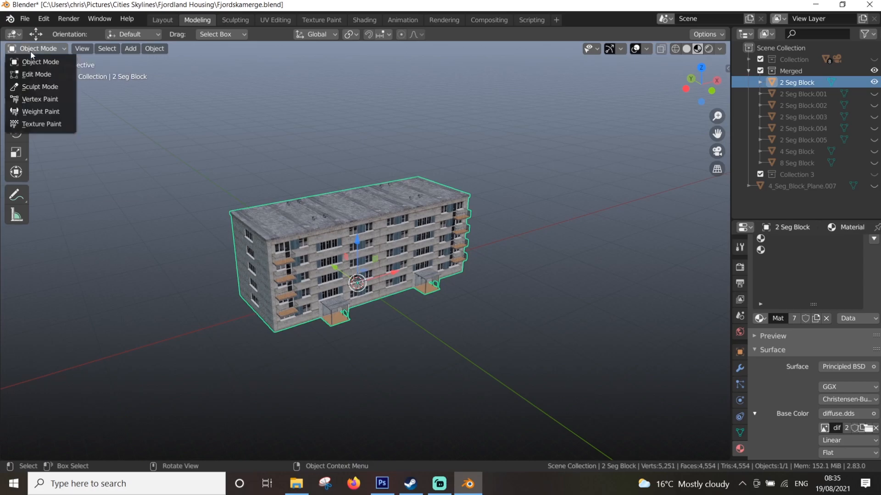
pyautogui.click(37, 74)
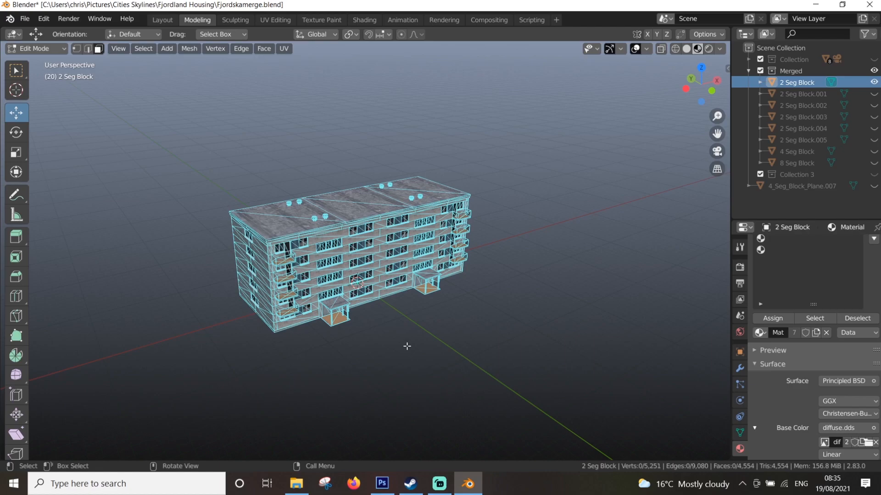
pyautogui.scroll(4, 426, 236)
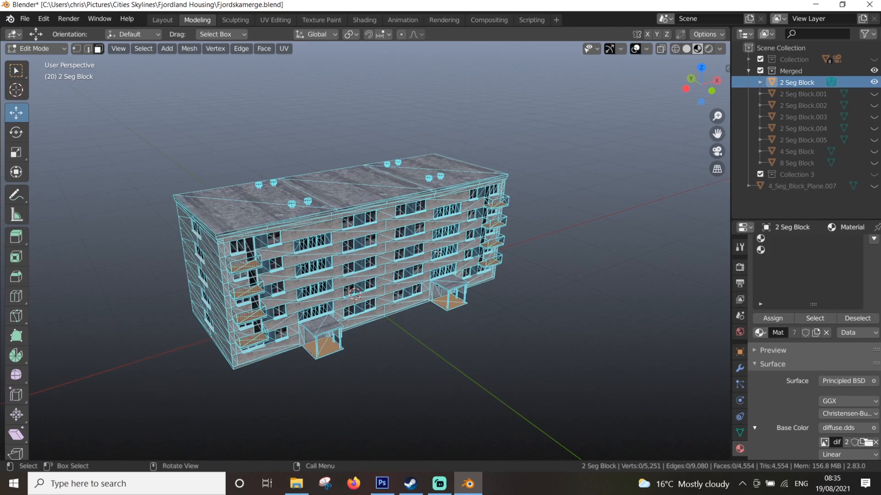
pyautogui.click(406, 220)
pyautogui.click(262, 49)
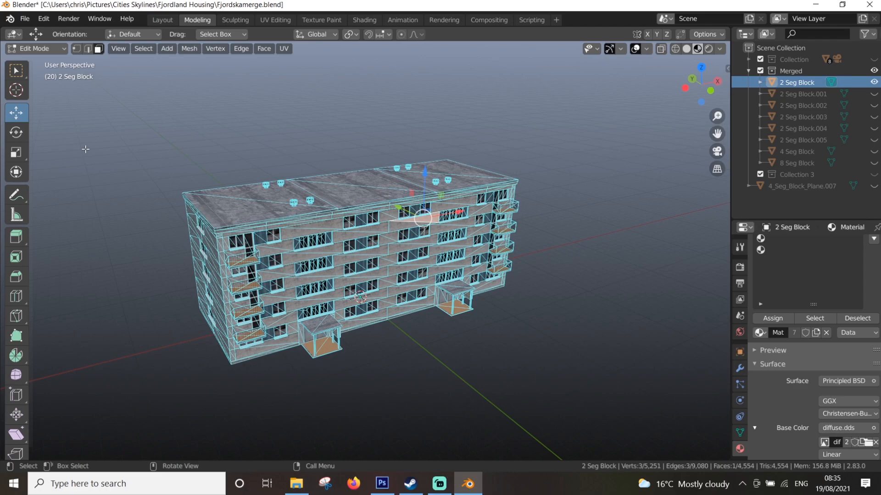
pyautogui.scroll(1, 474, 206)
pyautogui.moveTo(437, 274); pyautogui.dragTo(351, 306, button='middle')
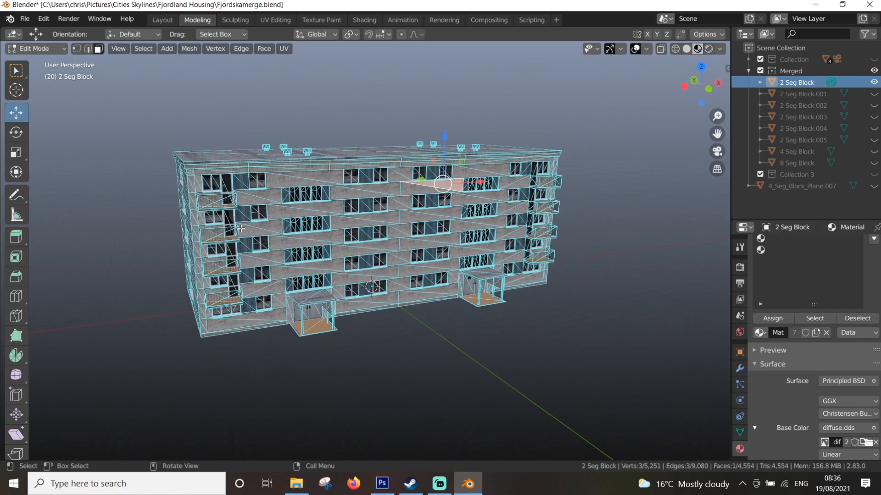
pyautogui.press('s')
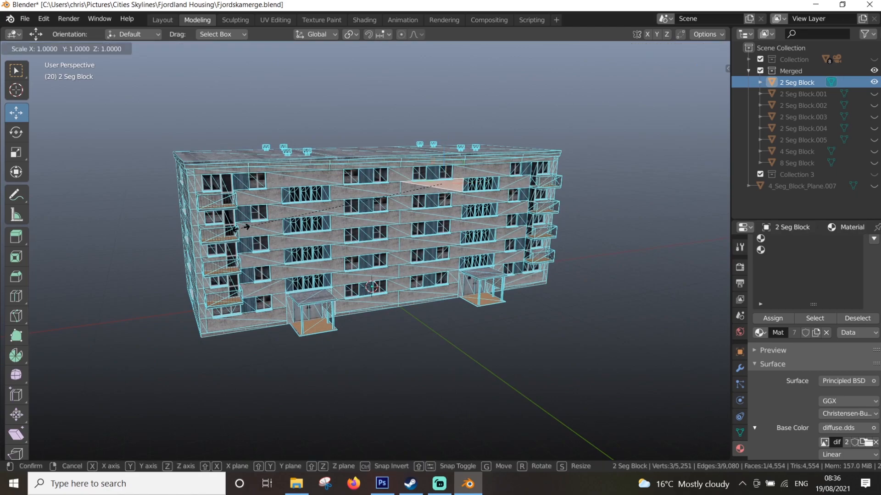
pyautogui.press('Escape')
# Select the building's entire mesh and mirror it along the global X axis
pyautogui.press('a')
pyautogui.hotkey('ctrl', 'm')
pyautogui.press('x')
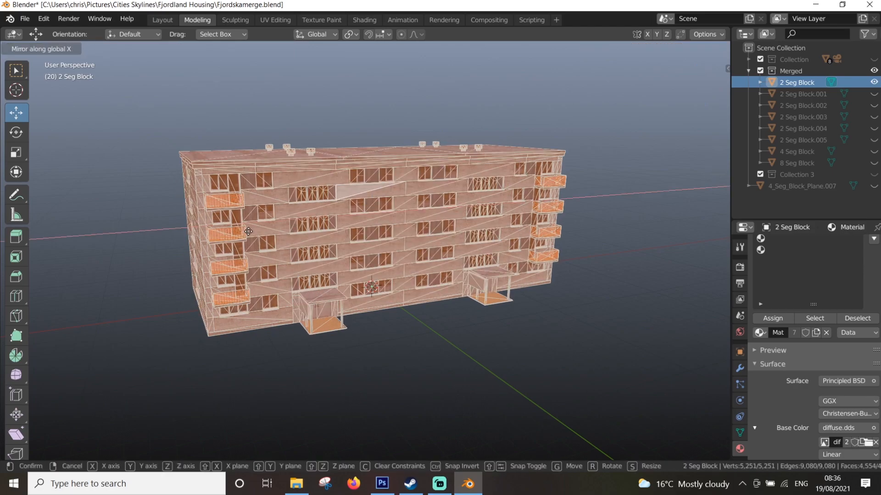
pyautogui.press('Return')
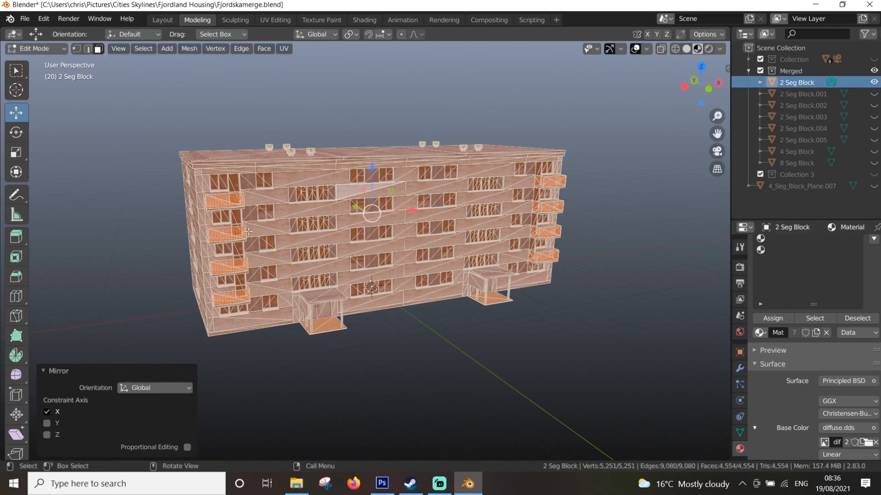
# Reverse the mirroring by mirroring the mesh along the global X axis again, and clear the selection
pyautogui.hotkey('ctrl', 'm')
pyautogui.press('x')
pyautogui.press('Return')
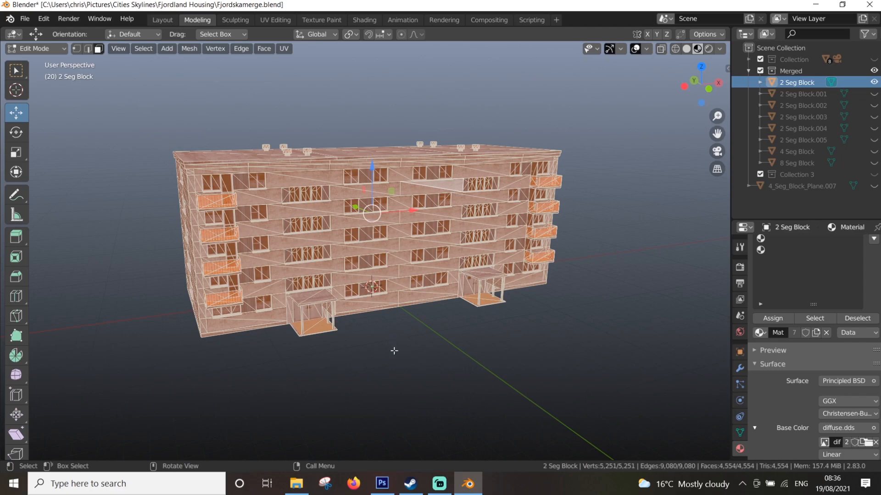
pyautogui.click(417, 339)
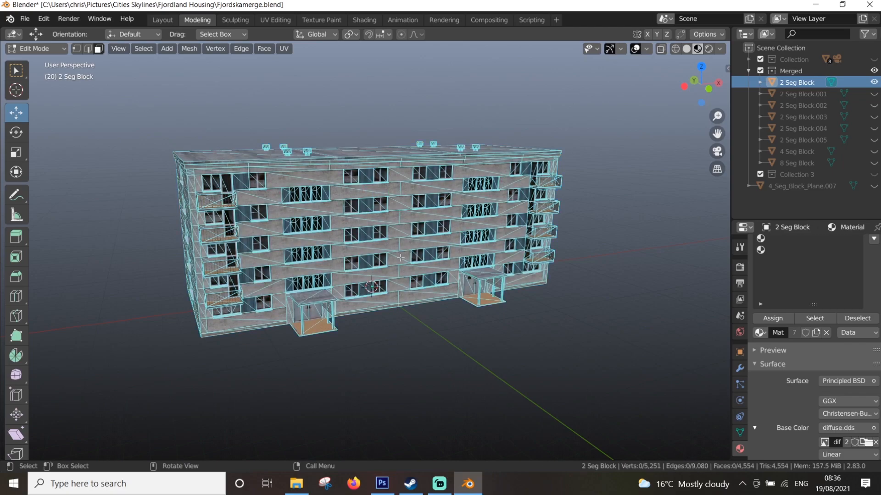
# Return to Object Mode and start a Wavefront (.obj) export into the Fjordska folder
pyautogui.click(29, 53)
pyautogui.click(33, 60)
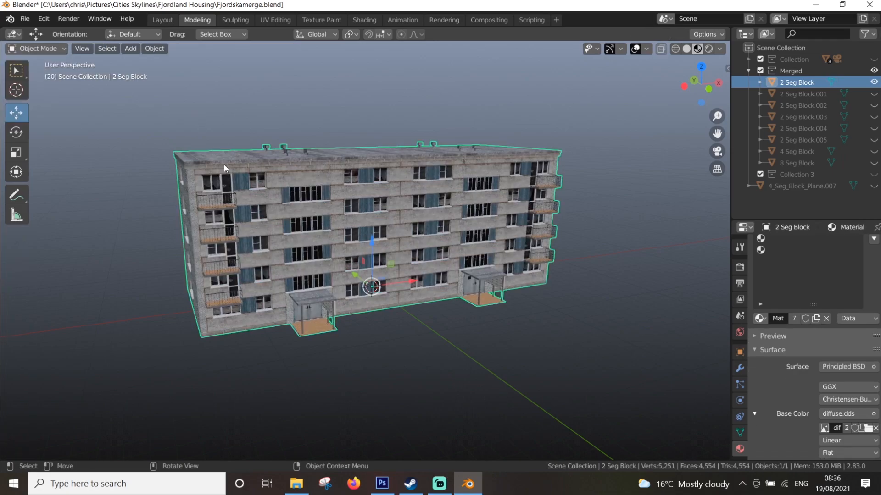
pyautogui.click(21, 20)
pyautogui.moveTo(110, 185)
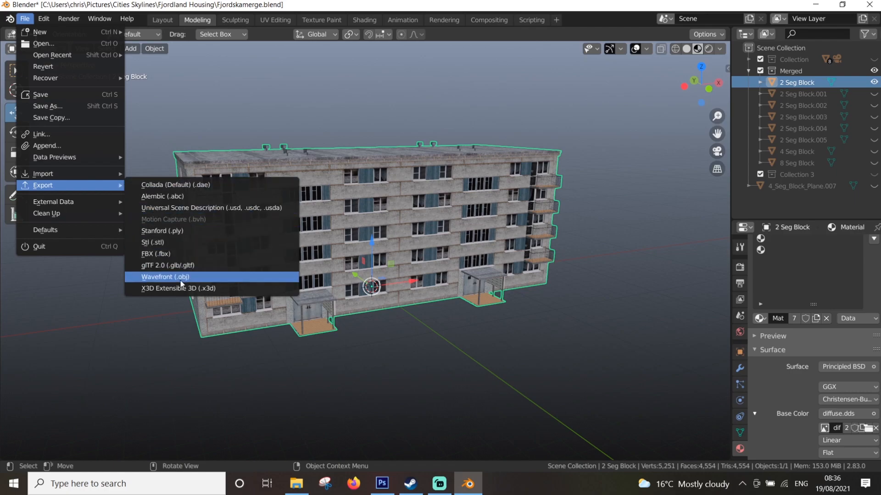
pyautogui.press('Return')
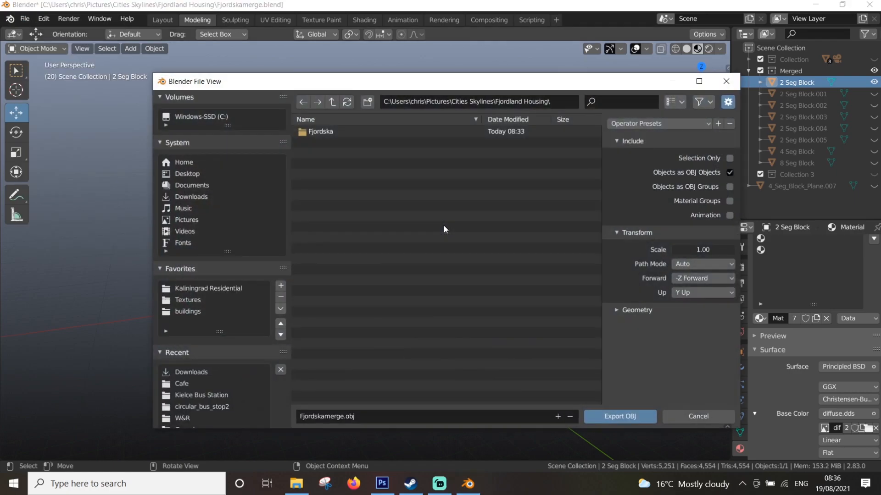
pyautogui.doubleClick(320, 133)
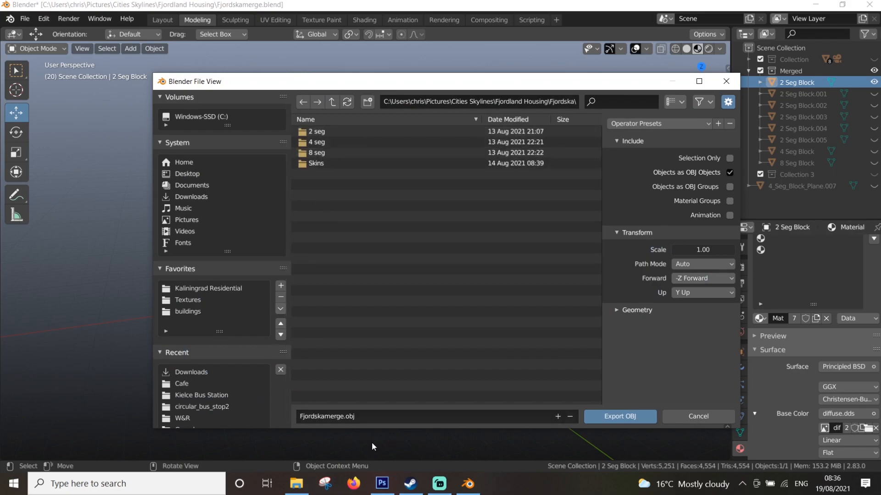
# Export the model as "test" with Selection Only and Material Groups enabled
pyautogui.click(729, 158)
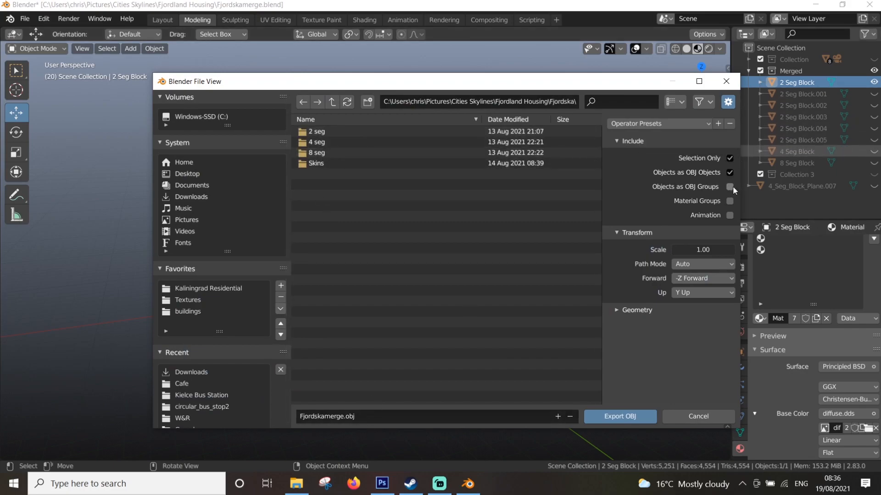
pyautogui.click(392, 418)
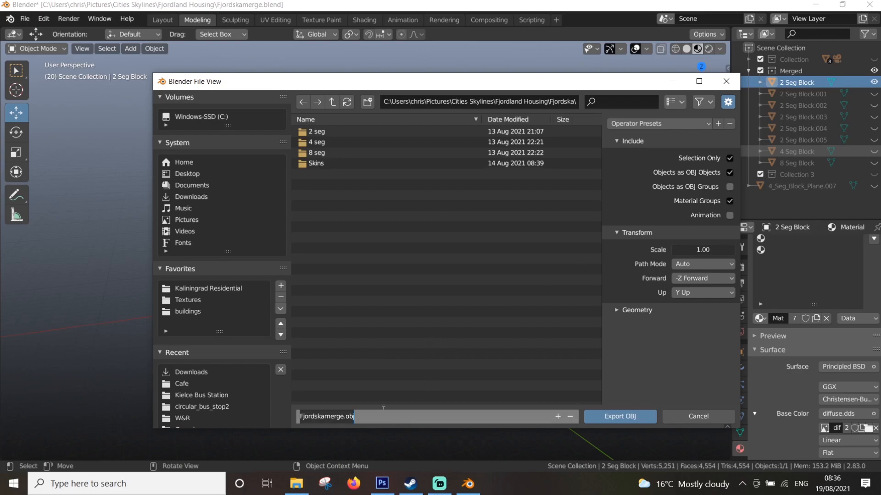
pyautogui.write('test')
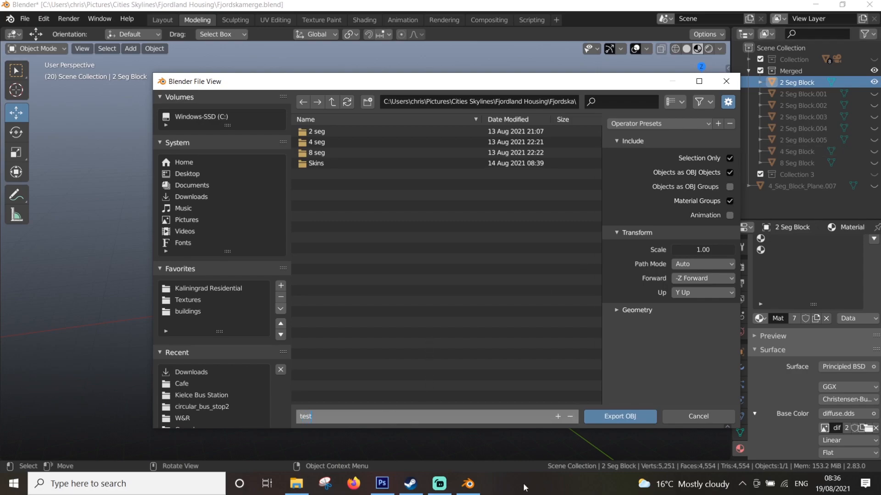
pyautogui.click(619, 417)
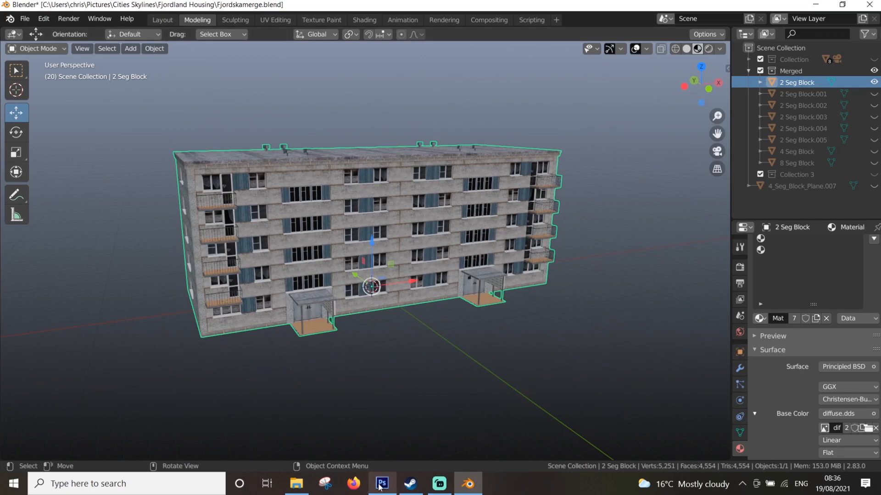
# Switch to Photoshop and open the diffuse DDS texture from the Fjordska folder, loading it with default sizes
pyautogui.moveTo(381, 486)
pyautogui.click(386, 461)
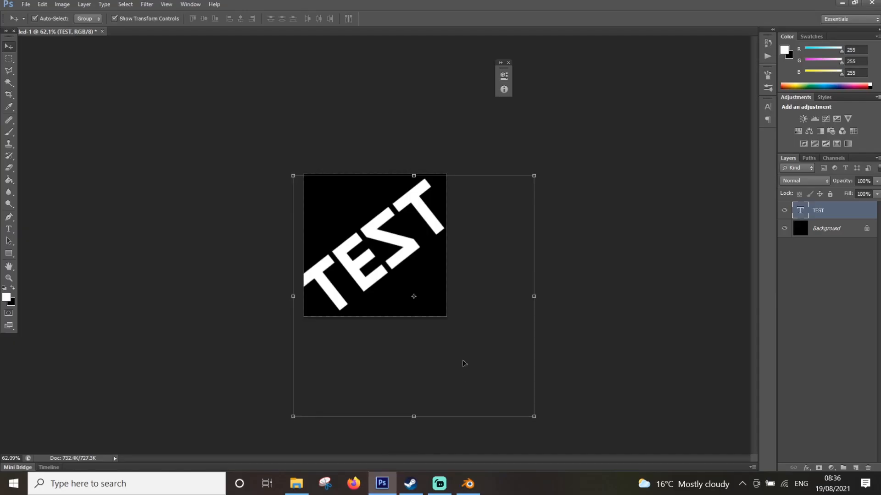
pyautogui.click(26, 5)
pyautogui.click(34, 28)
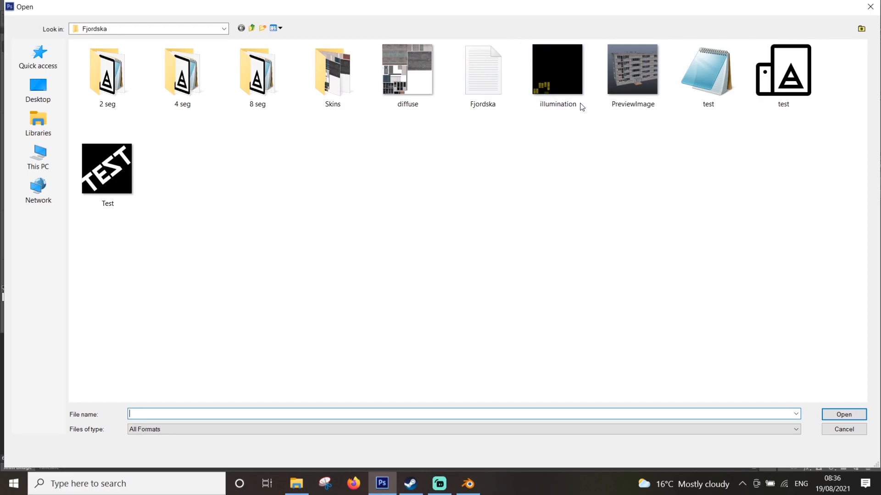
pyautogui.doubleClick(407, 85)
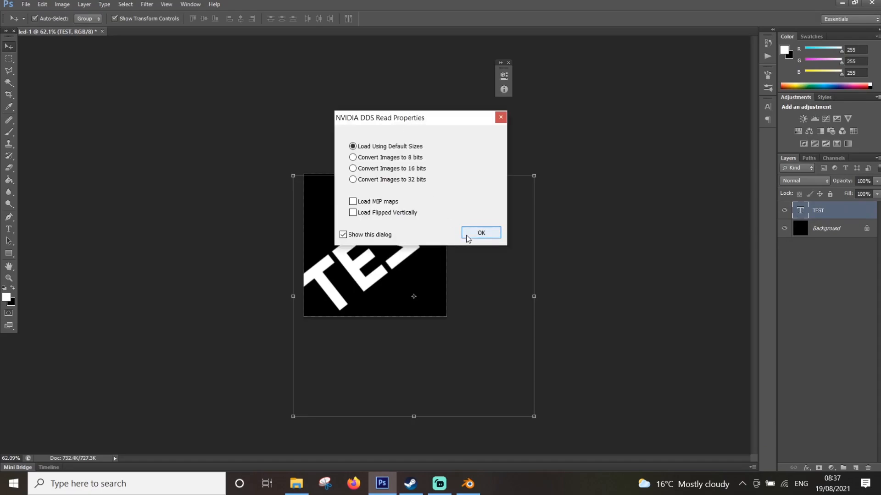
pyautogui.click(466, 238)
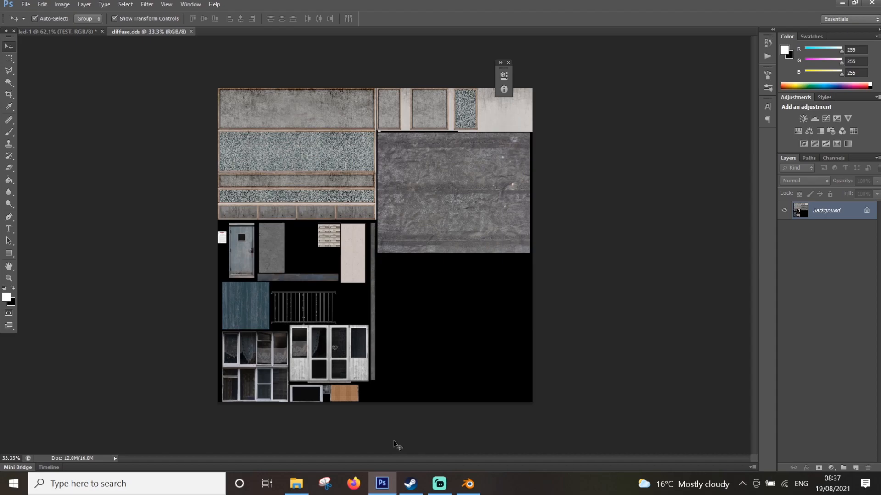
# Open the illumination DDS texture from the Fjordska folder in Photoshop using default sizes
pyautogui.moveTo(299, 483)
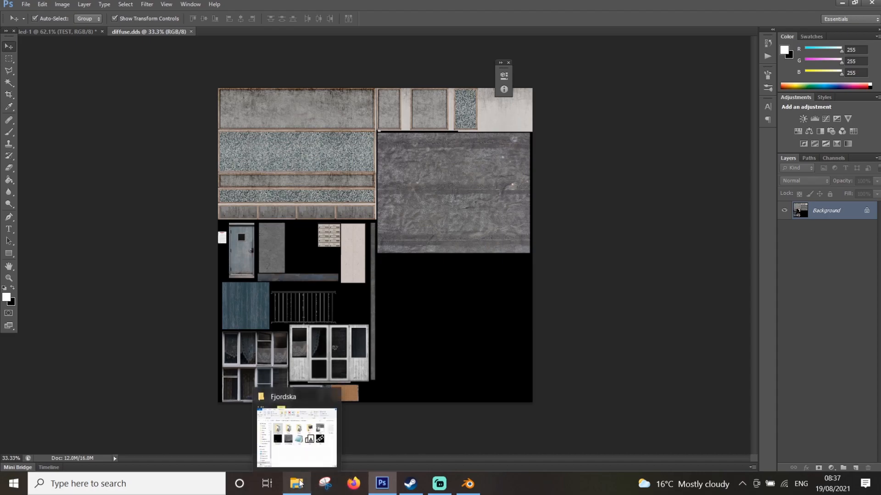
pyautogui.click(305, 435)
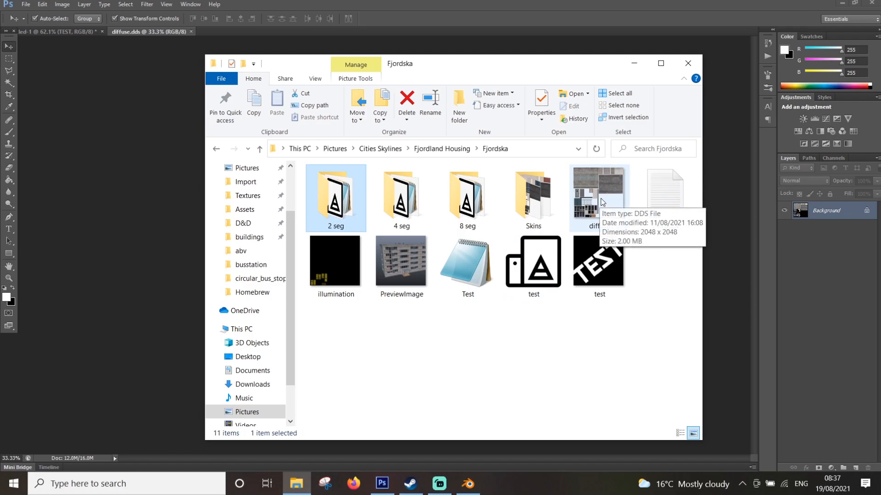
pyautogui.doubleClick(338, 255)
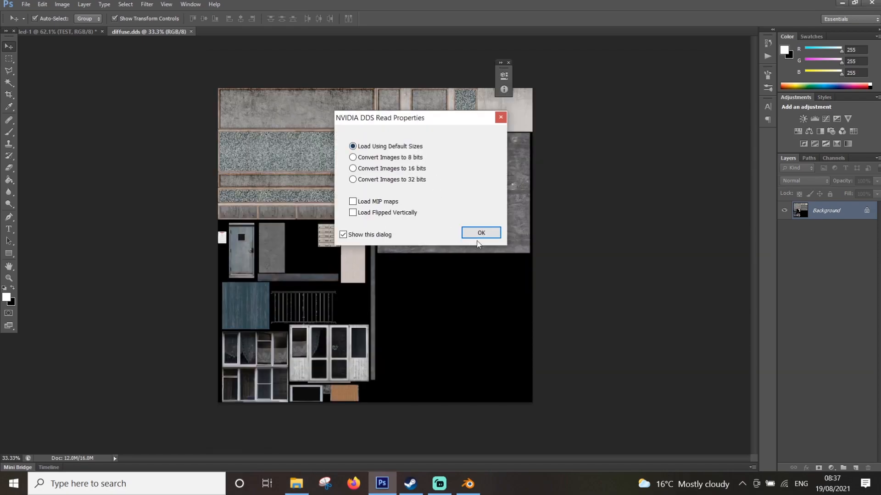
pyautogui.click(482, 233)
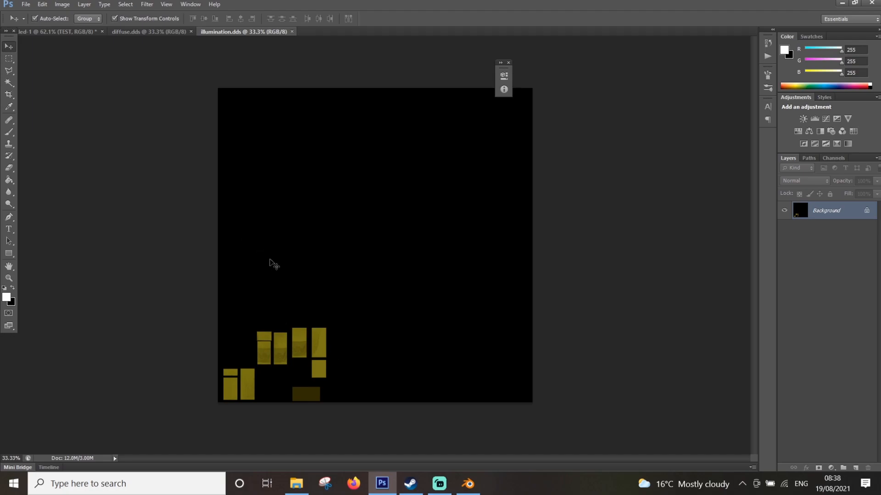
# Review the exported test MTL file and the Fjordska text document in Notepad, closing each one
pyautogui.click(297, 484)
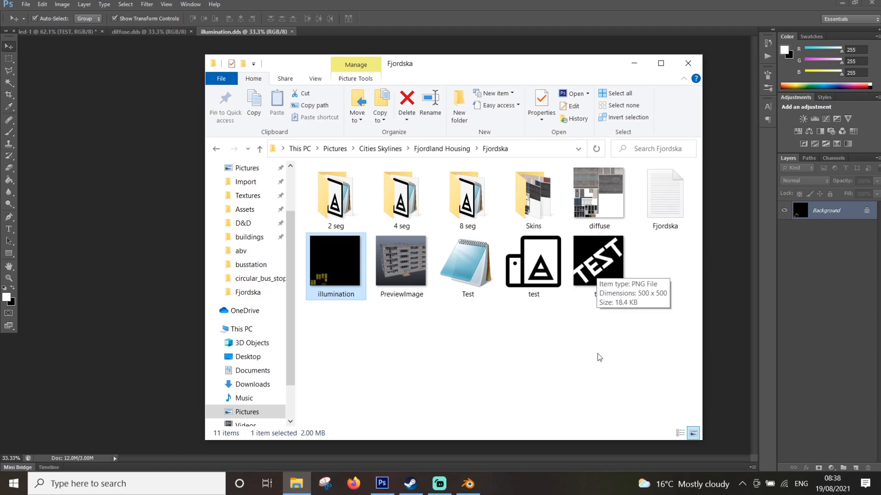
pyautogui.doubleClick(463, 275)
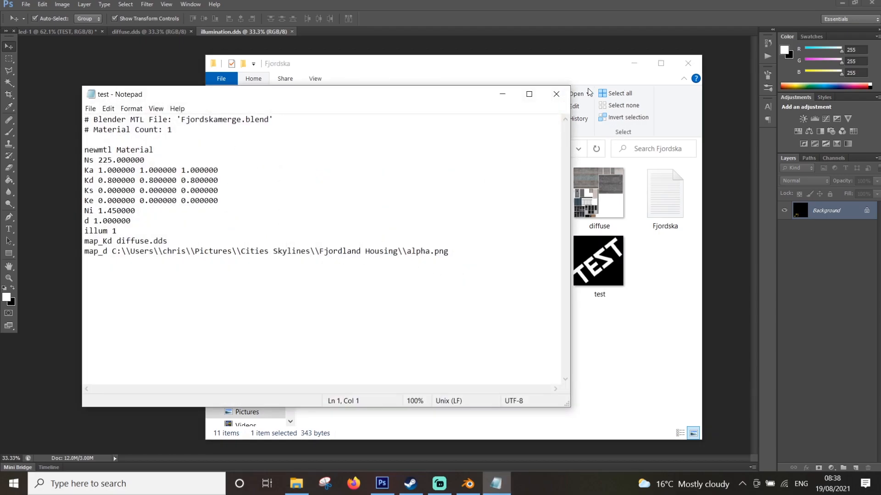
pyautogui.click(556, 94)
pyautogui.moveTo(665, 194)
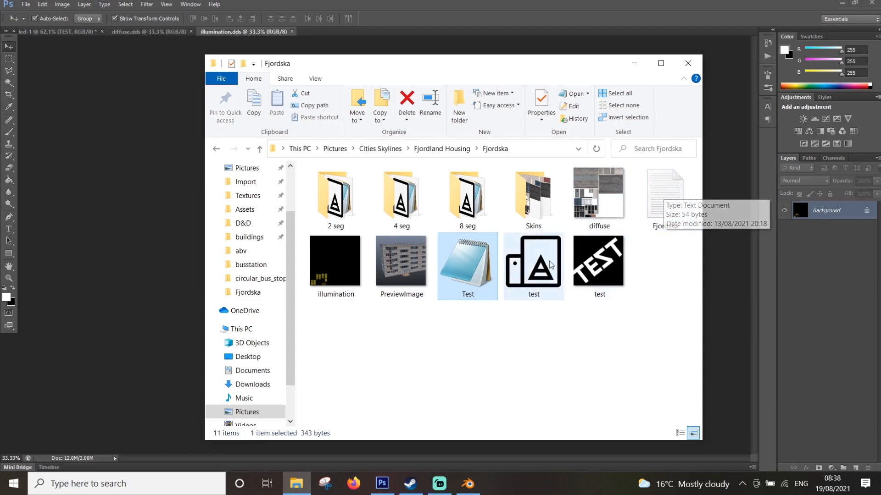
pyautogui.doubleClick(683, 182)
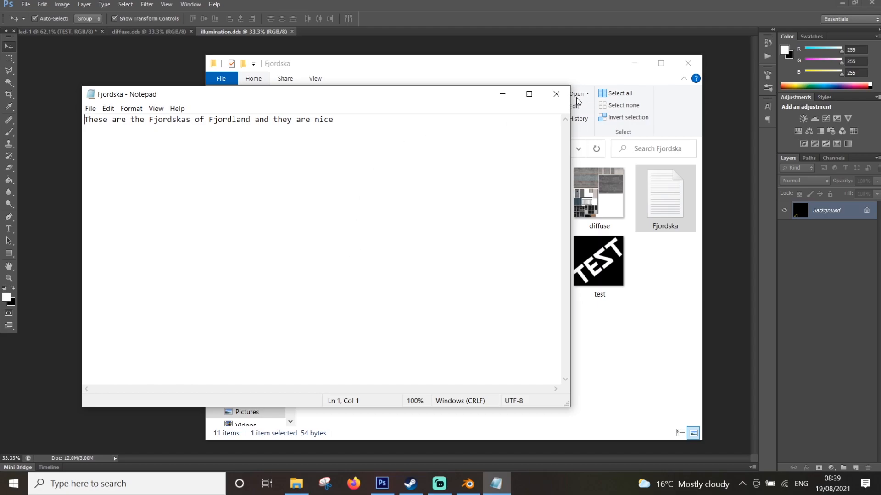
pyautogui.click(557, 97)
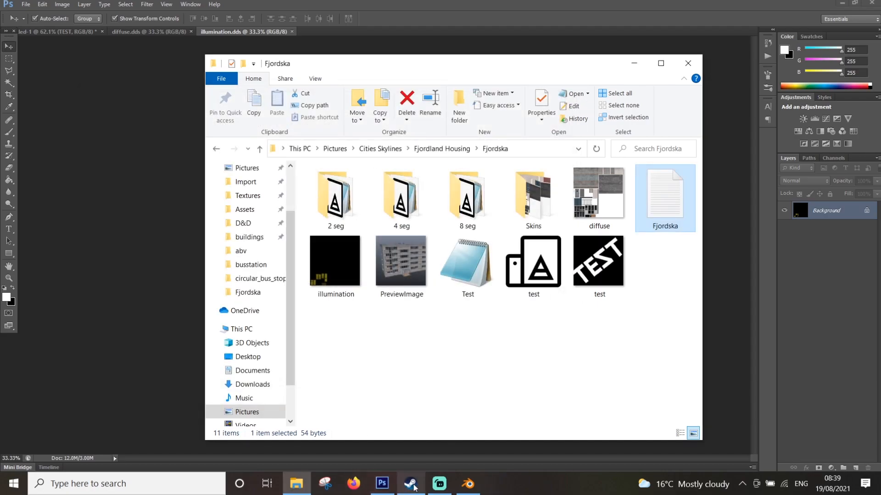
# Switch to Steam and show the library page for Workers & Resources: Soviet Republic
pyautogui.moveTo(415, 487)
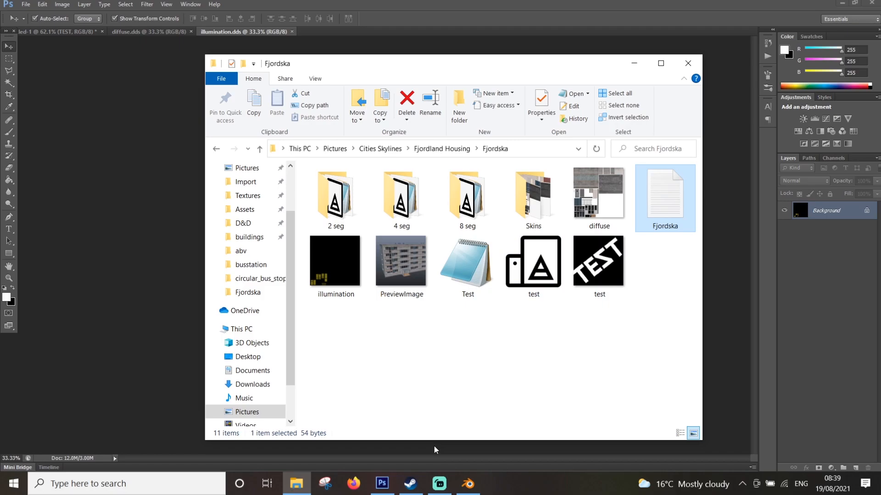
pyautogui.click(412, 487)
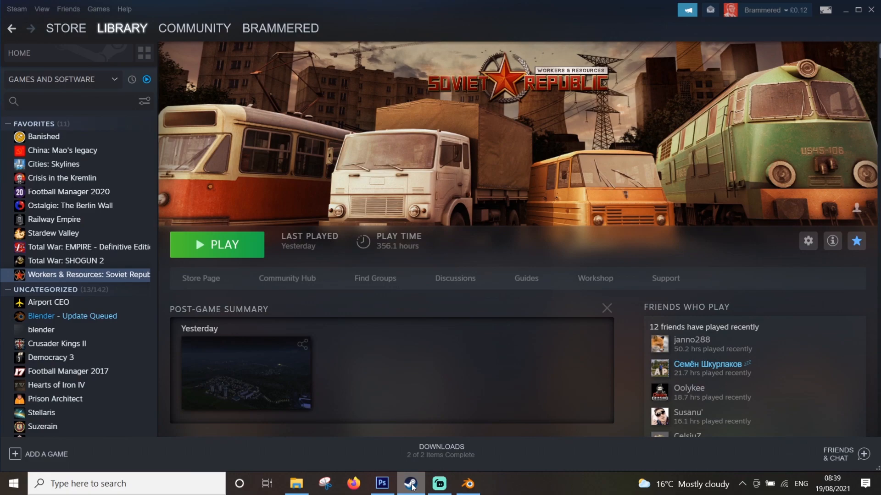
pyautogui.click(412, 487)
pyautogui.click(412, 487)
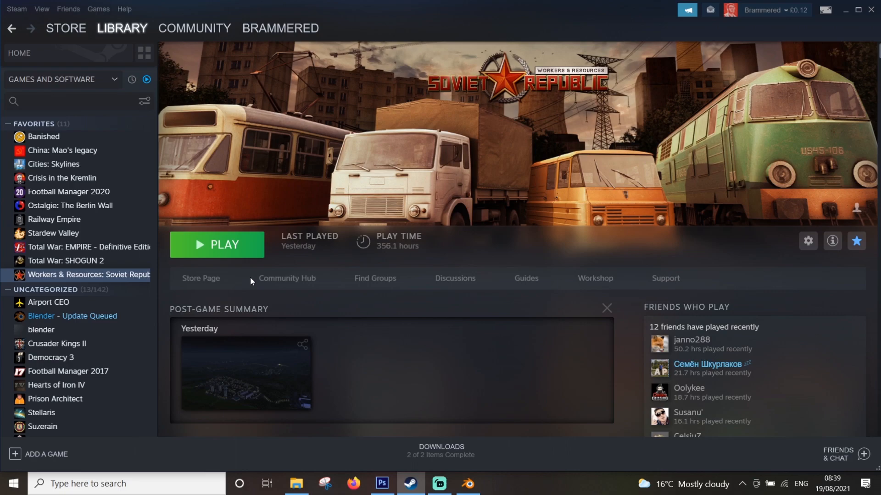
# Launch Workers & Resources: Soviet Republic and start creating a new item from the last page of the workshop WIP items
pyautogui.click(235, 247)
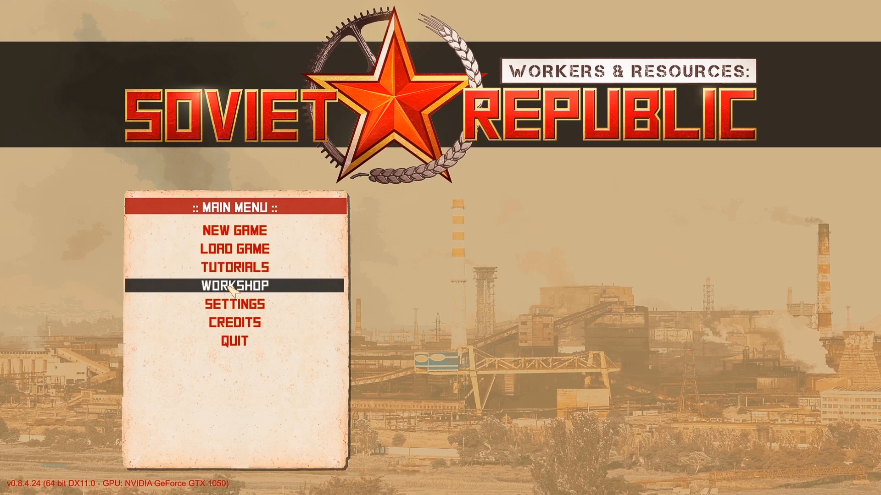
pyautogui.click(250, 286)
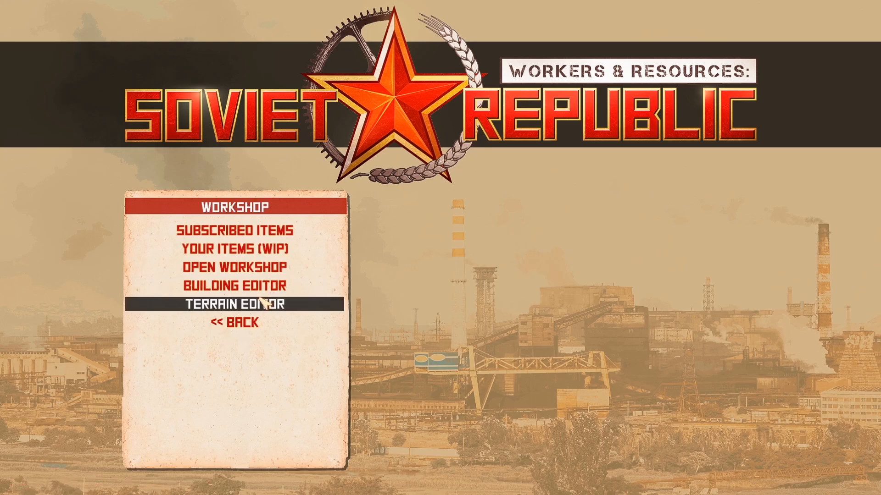
pyautogui.click(276, 252)
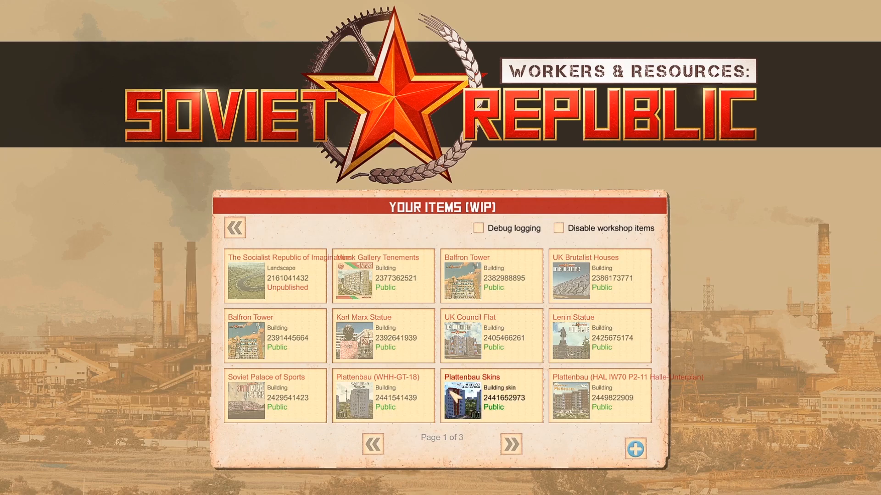
pyautogui.click(507, 443)
pyautogui.click(509, 443)
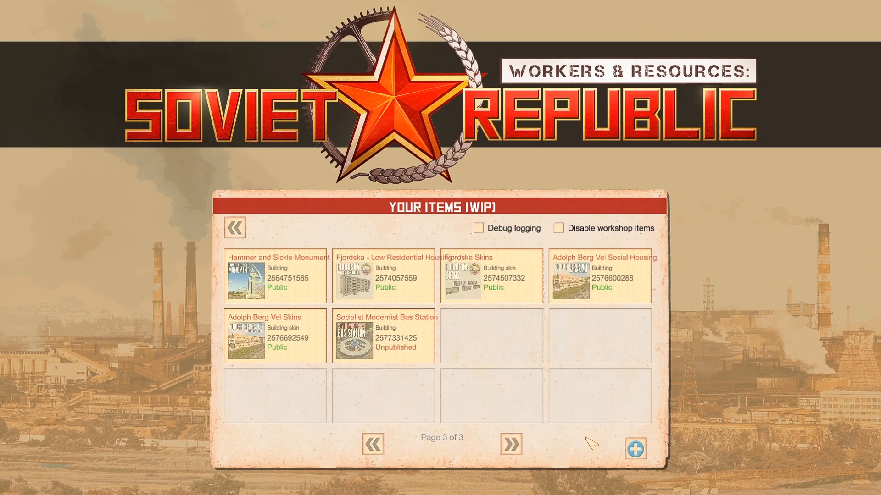
pyautogui.click(635, 449)
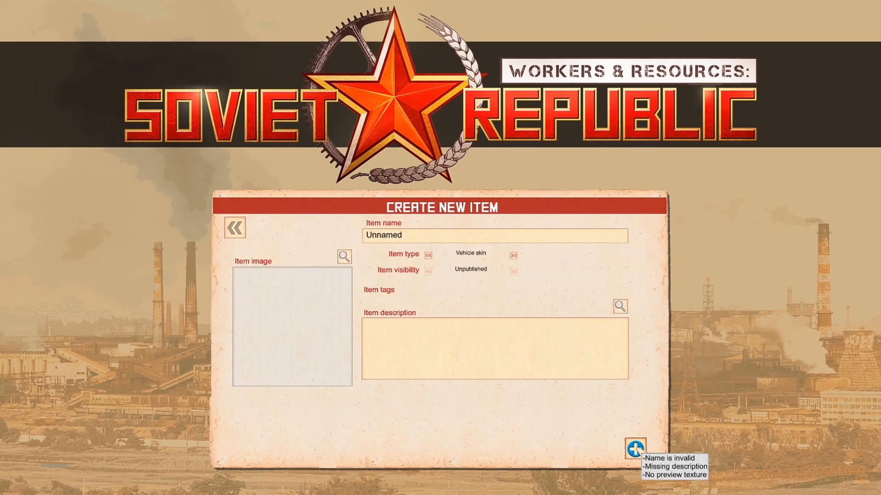
# Name the new workshop item test, set its type to Building and tag it as Residential
pyautogui.click(431, 236)
pyautogui.press('BackSpace')
pyautogui.press('BackSpace')
pyautogui.press('BackSpace')
pyautogui.press('BackSpace')
pyautogui.press('BackSpace')
pyautogui.press('BackSpace')
pyautogui.press('BackSpace')
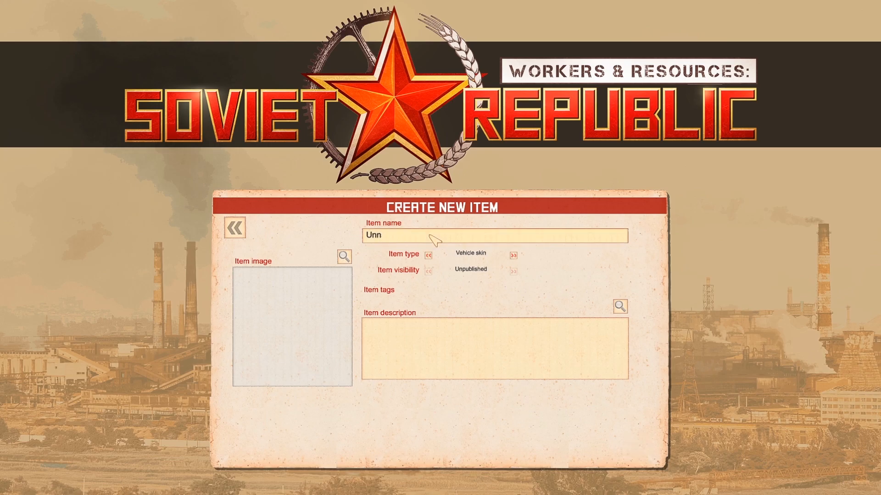
pyautogui.write('test')
pyautogui.click(513, 255)
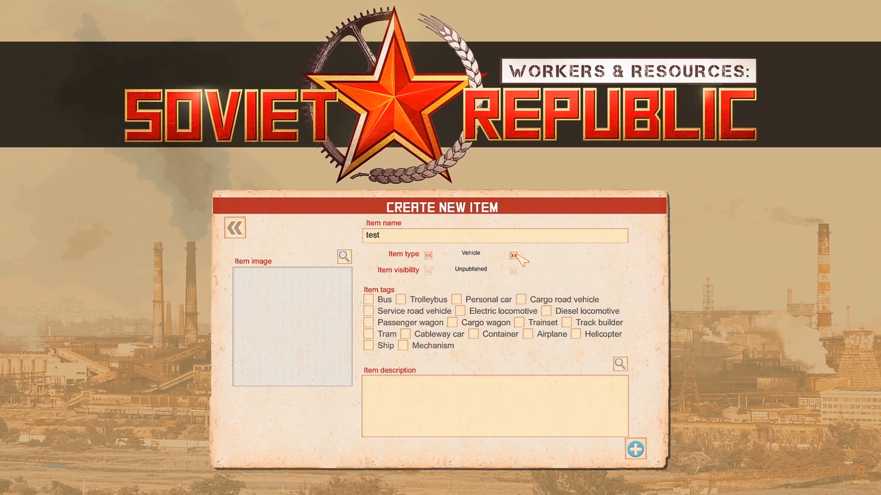
pyautogui.click(514, 255)
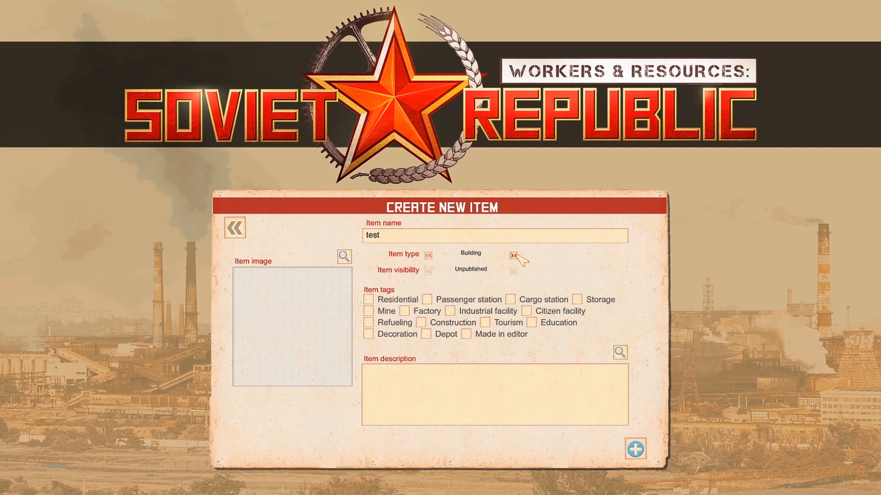
pyautogui.click(368, 299)
# Load the Test PNG from the Fjordland Housing > Fjordska folder as the item image and return to the game
pyautogui.click(340, 257)
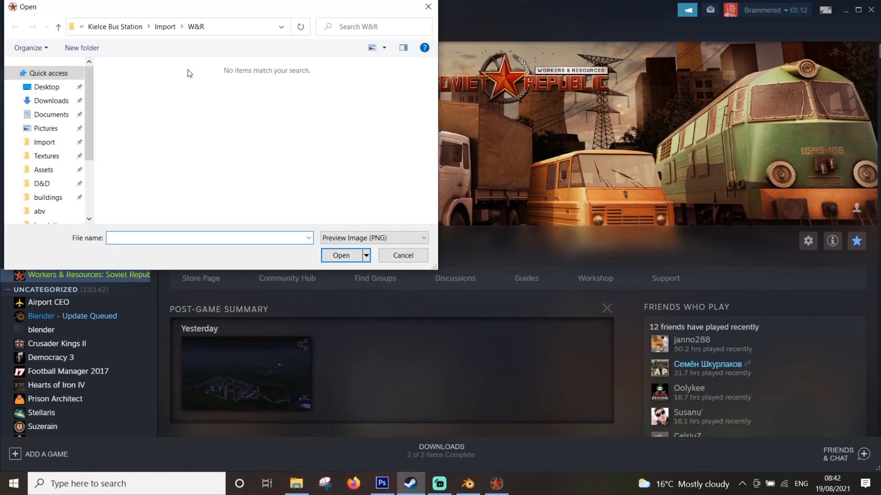
pyautogui.click(119, 27)
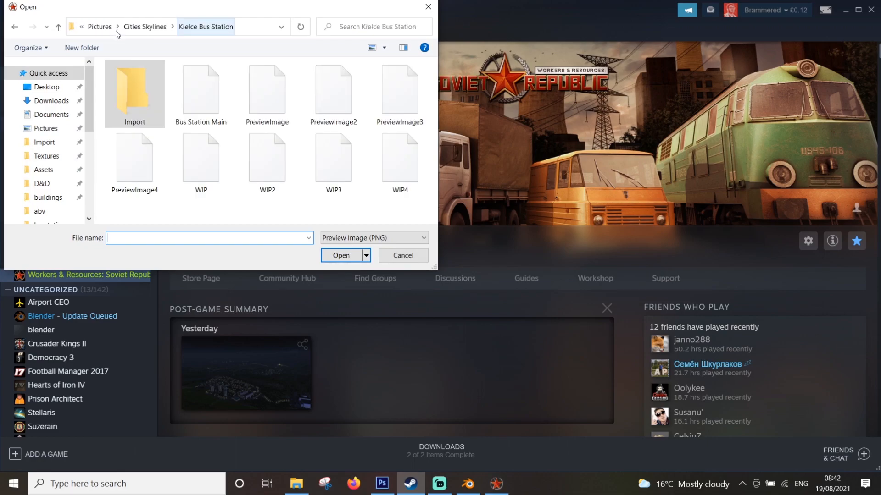
pyautogui.click(147, 27)
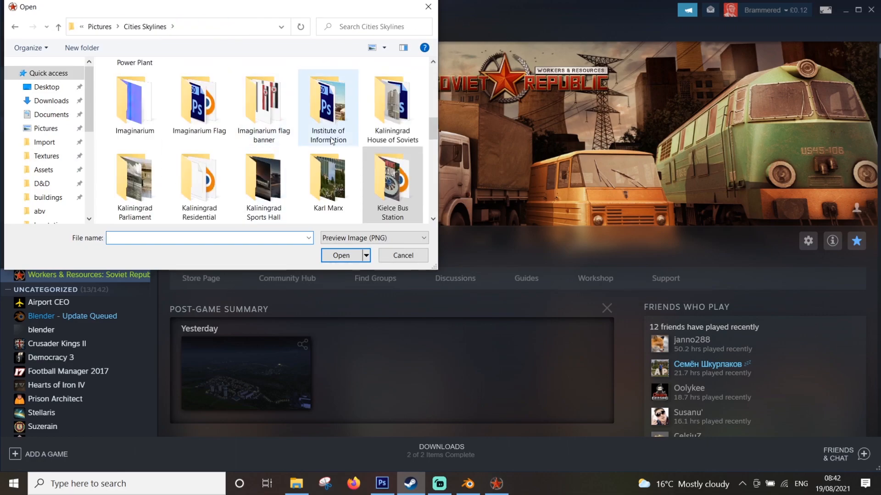
pyautogui.scroll(3, 155, 150)
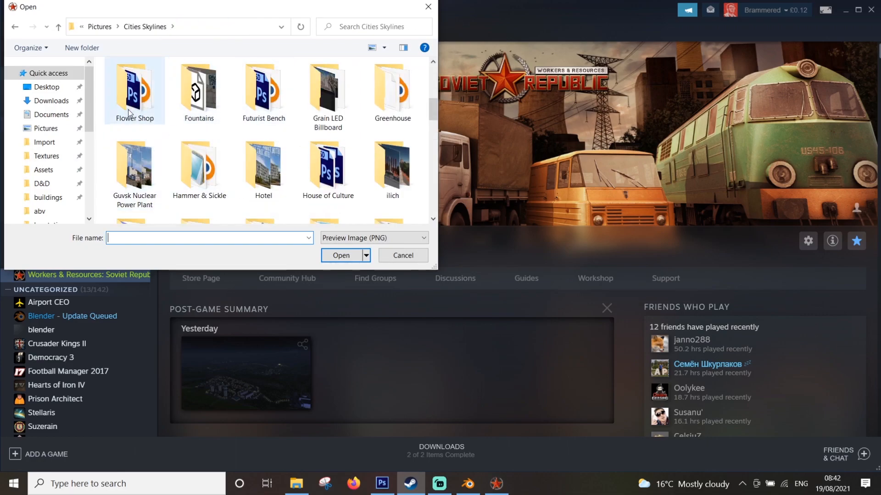
pyautogui.scroll(1, 197, 94)
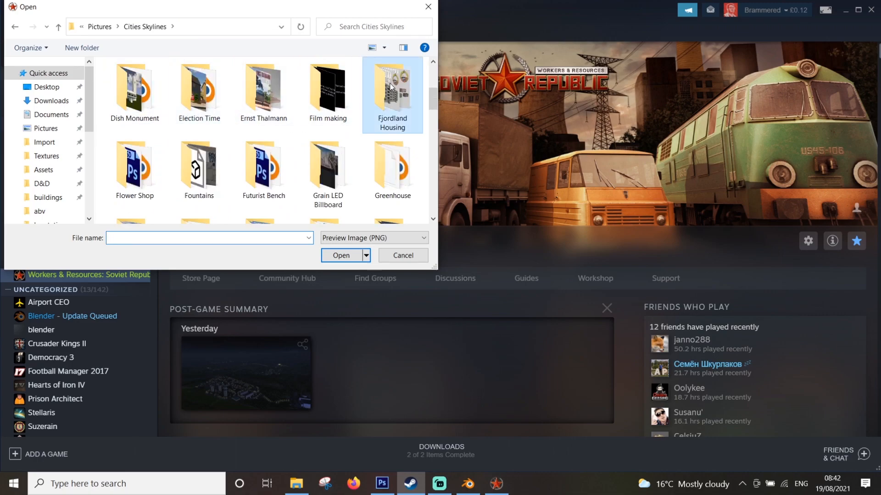
pyautogui.doubleClick(392, 94)
pyautogui.doubleClick(134, 94)
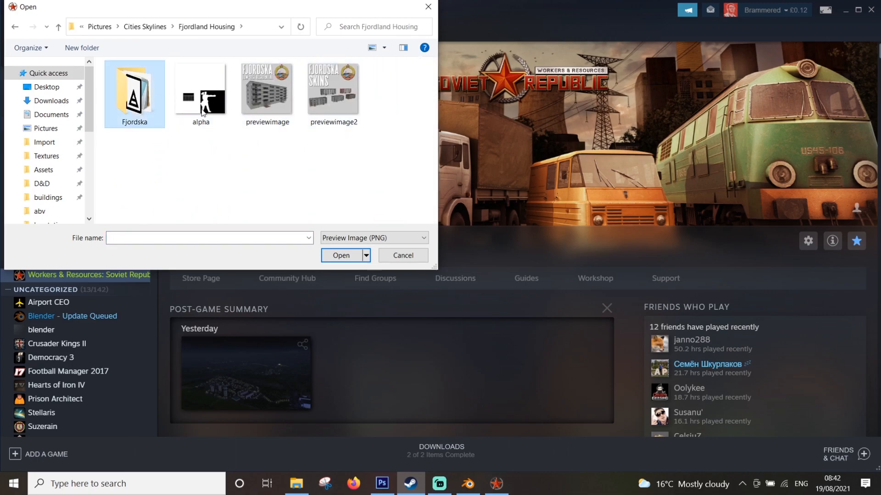
pyautogui.doubleClick(139, 143)
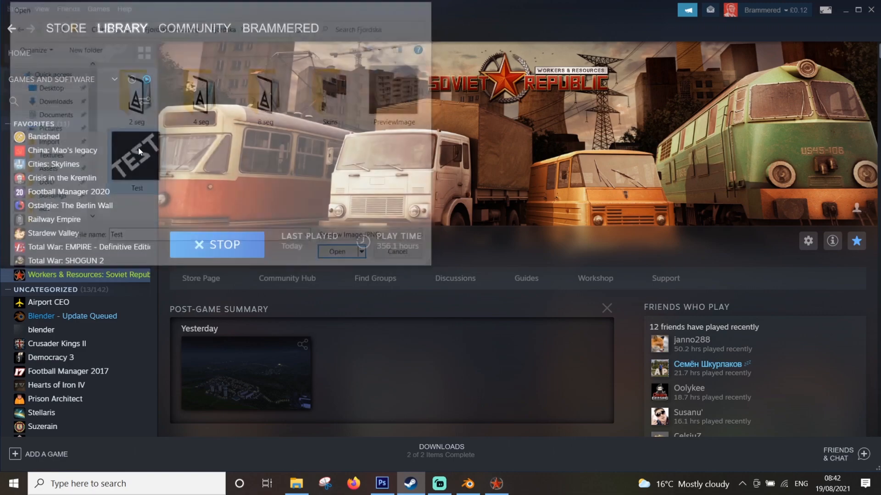
pyautogui.click(496, 487)
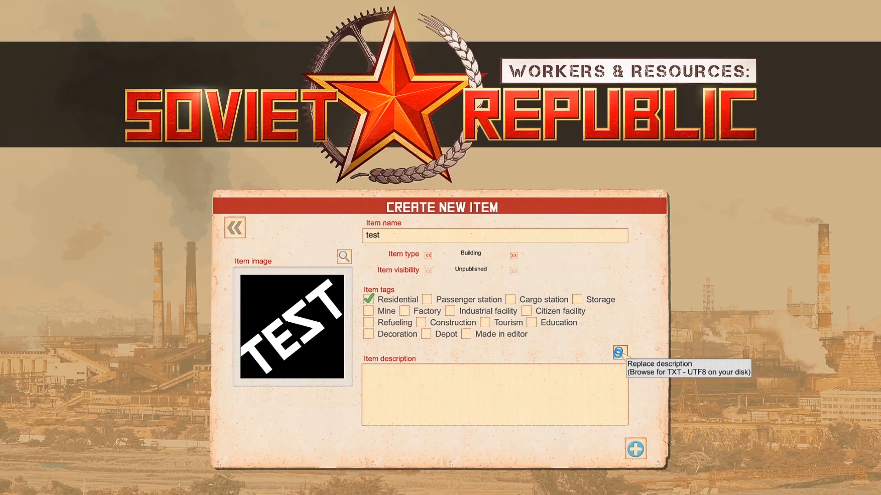
# Load the Fjordska text document as the item description and create the workshop item
pyautogui.click(617, 352)
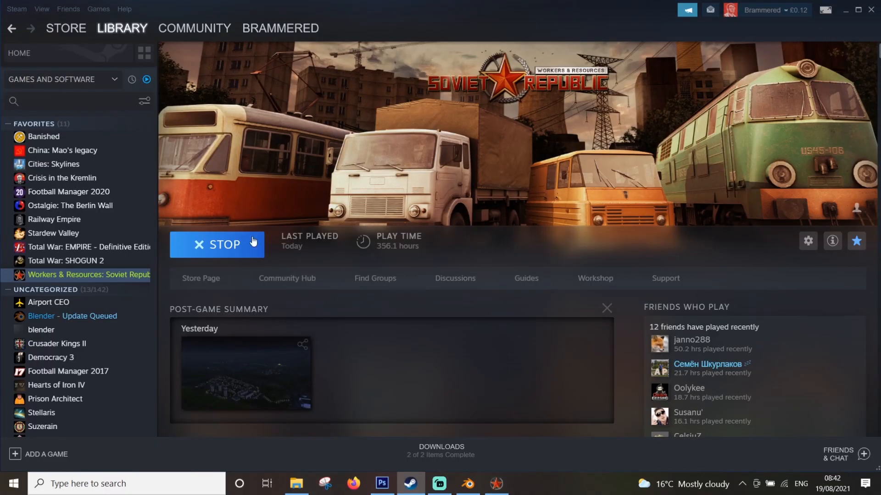
pyautogui.click(408, 120)
pyautogui.doubleClick(408, 120)
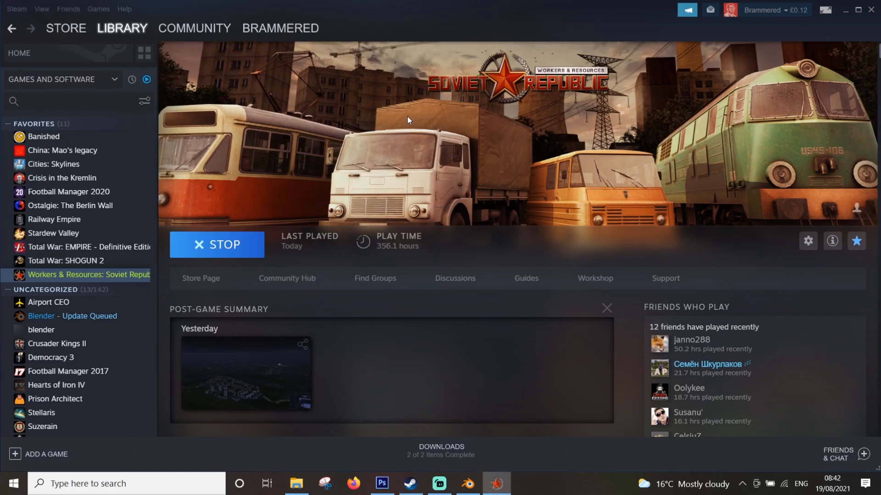
pyautogui.click(497, 484)
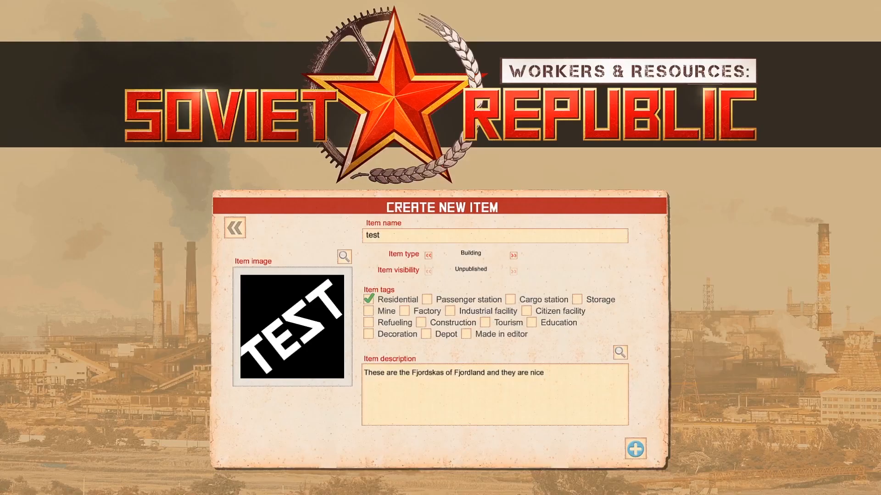
pyautogui.click(640, 450)
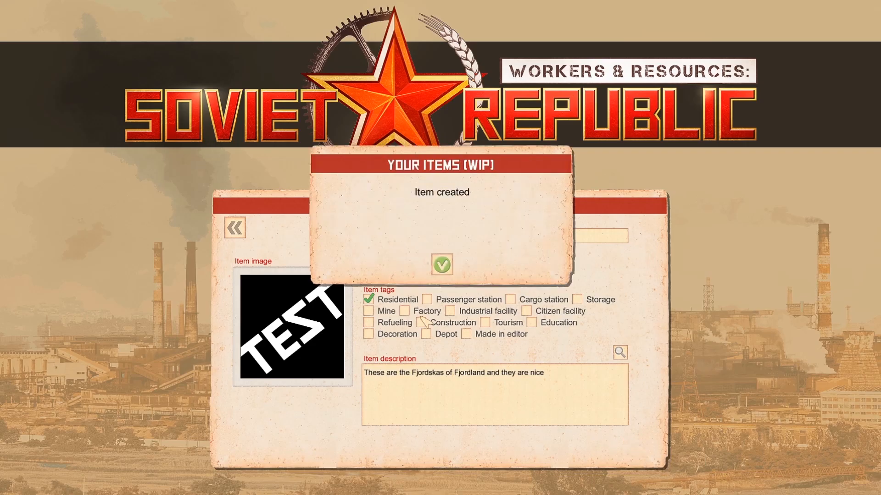
pyautogui.click(442, 265)
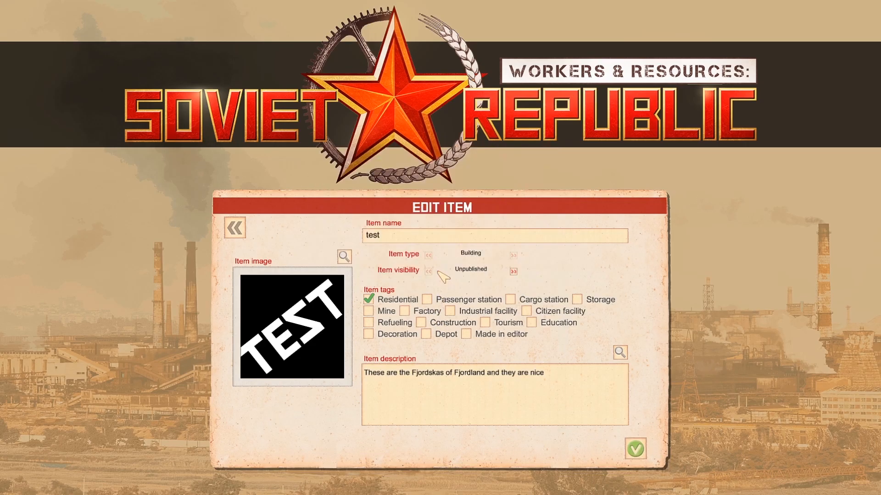
# Leave the item editor and the workshop, and quit the game
pyautogui.click(235, 228)
pyautogui.click(232, 228)
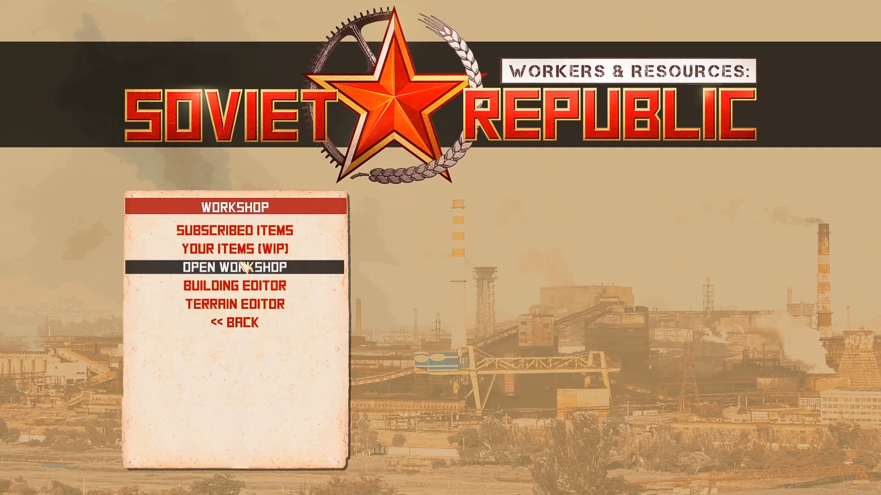
pyautogui.click(241, 323)
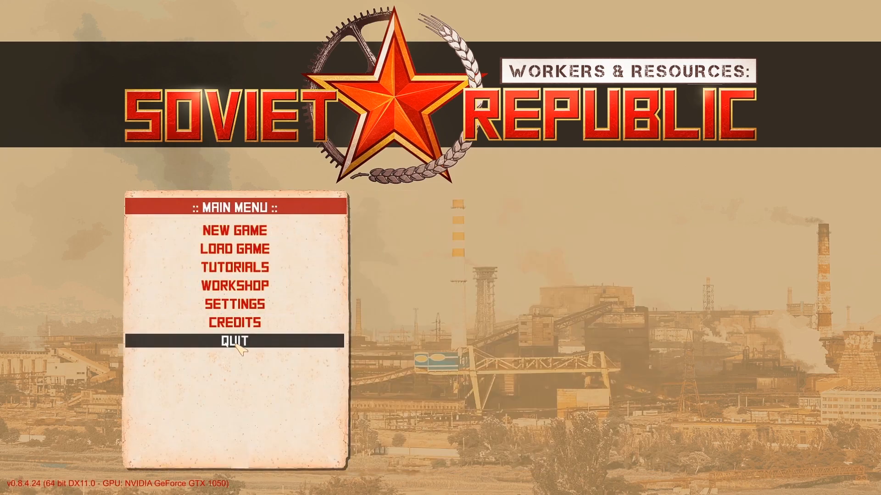
pyautogui.click(236, 344)
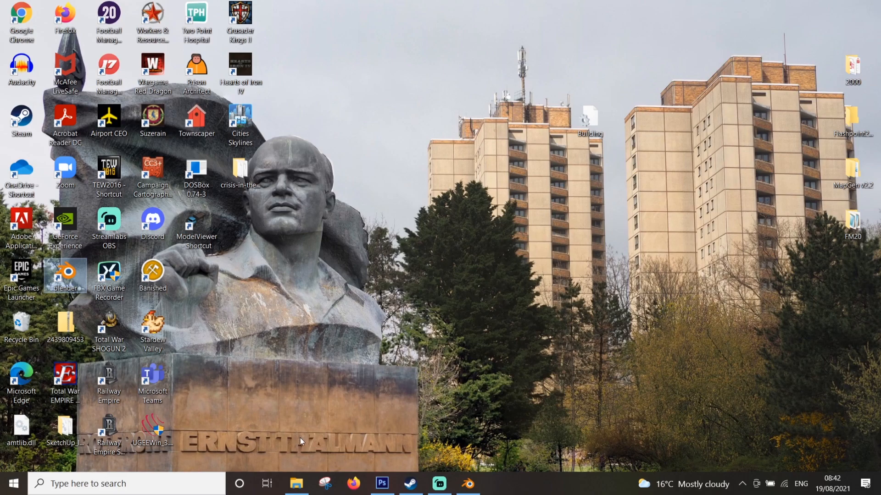
# Switch to File Explorer, open the game's media_soviet folder and maximize the window
pyautogui.click(296, 483)
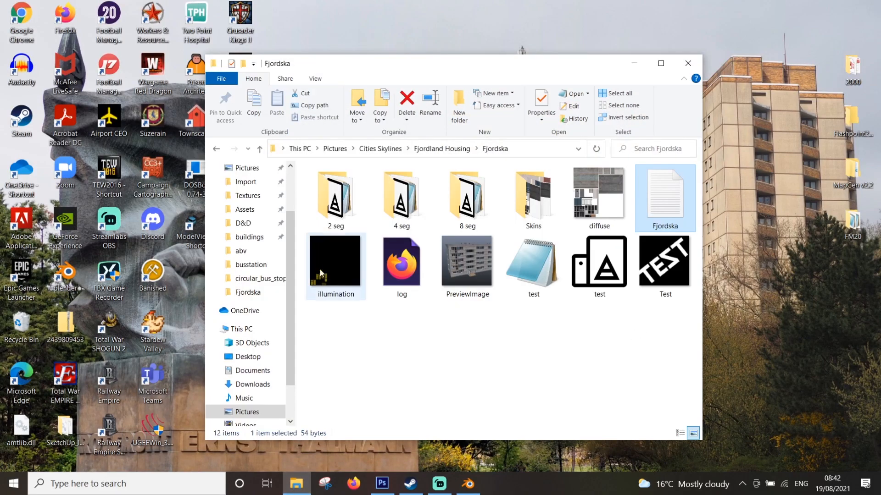
pyautogui.scroll(2, 256, 250)
pyautogui.click(257, 302)
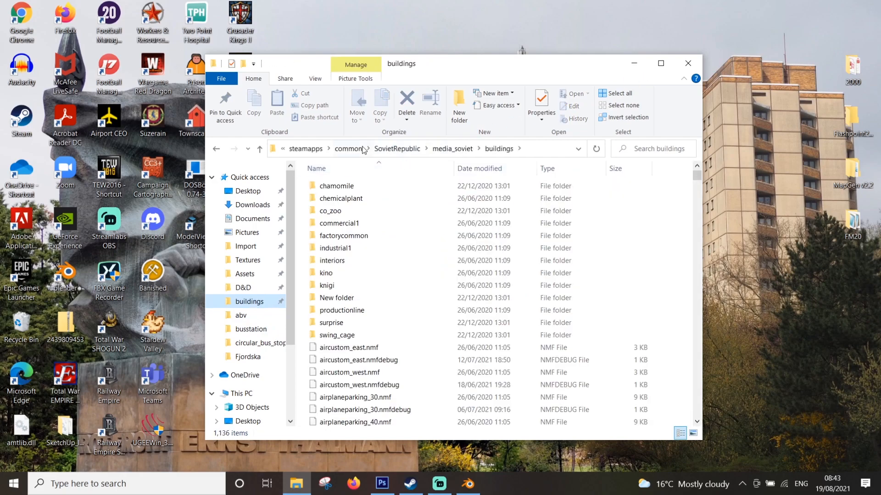
pyautogui.click(452, 149)
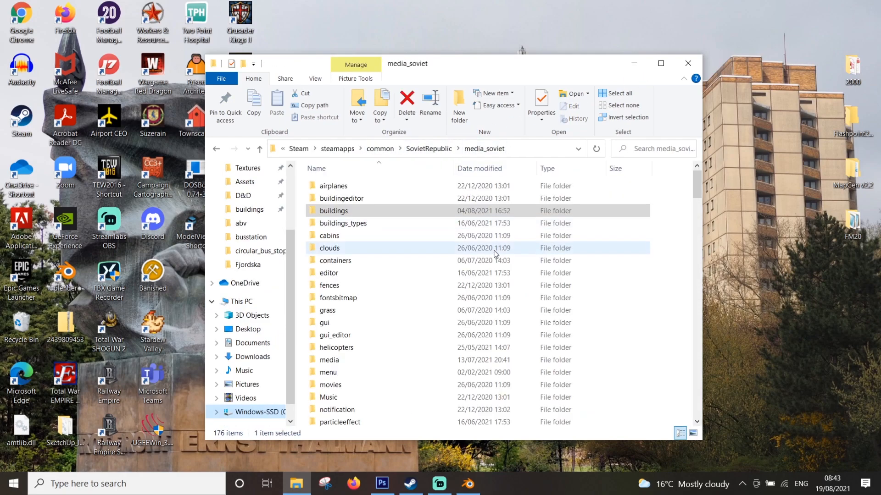
pyautogui.click(660, 63)
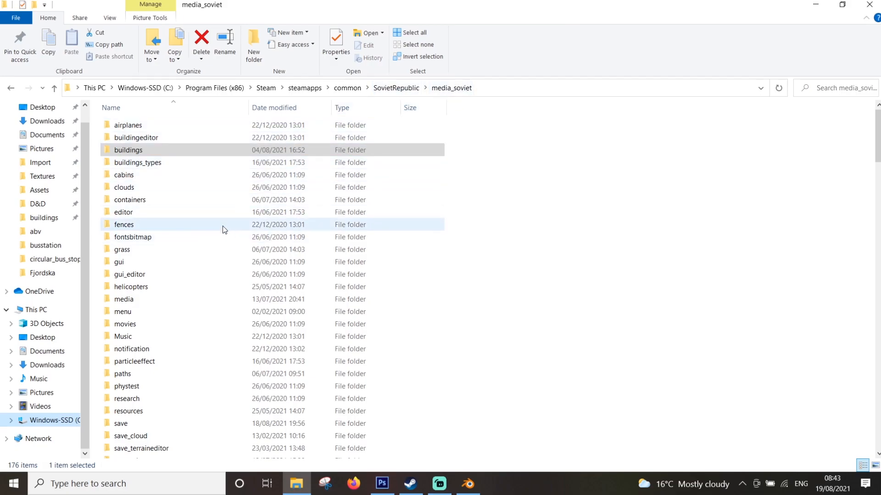
pyautogui.scroll(-12, 314, 165)
pyautogui.scroll(-5, 310, 162)
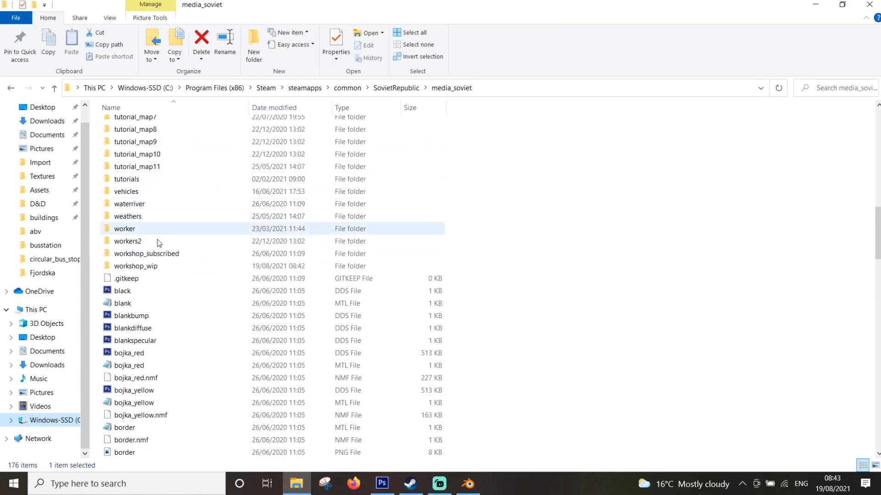
pyautogui.moveTo(148, 269)
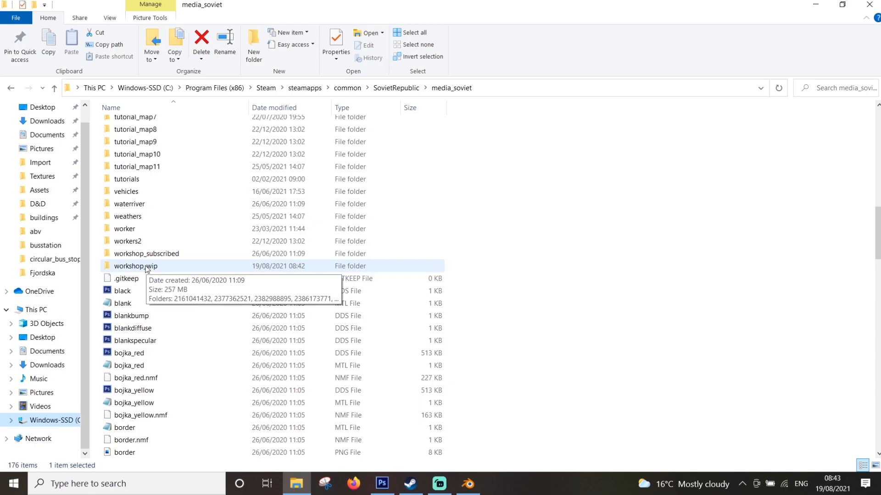
pyautogui.doubleClick(146, 267)
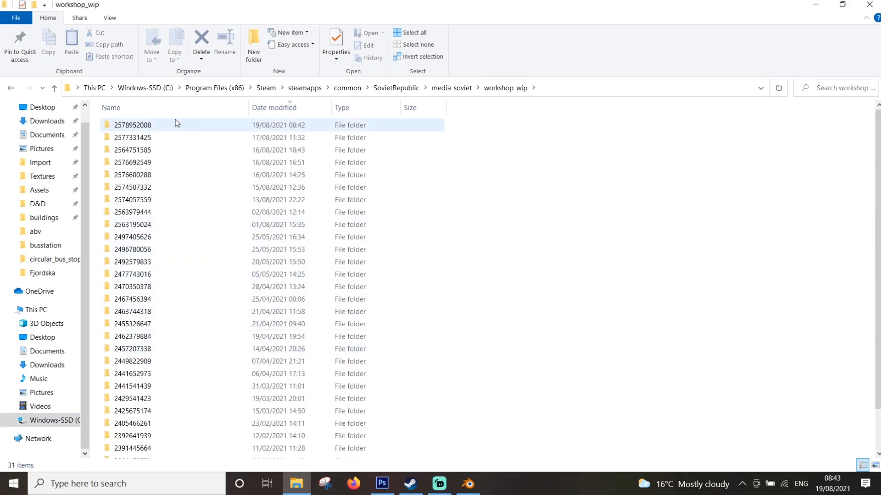
pyautogui.doubleClick(237, 127)
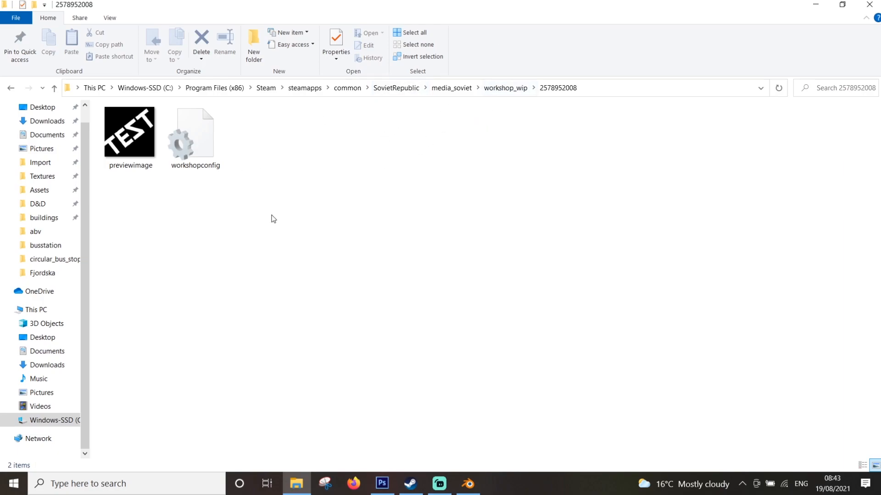
# Create a new folder named test inside the workshop item folder
pyautogui.rightClick(224, 219)
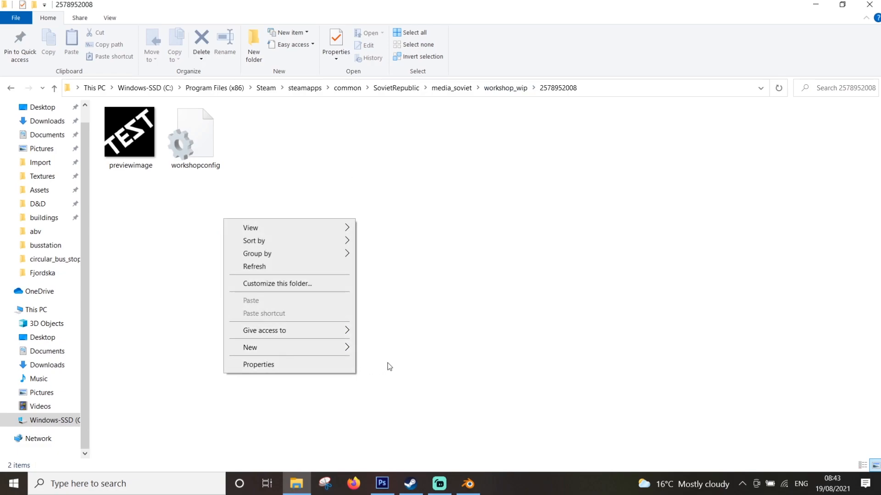
pyautogui.moveTo(341, 352)
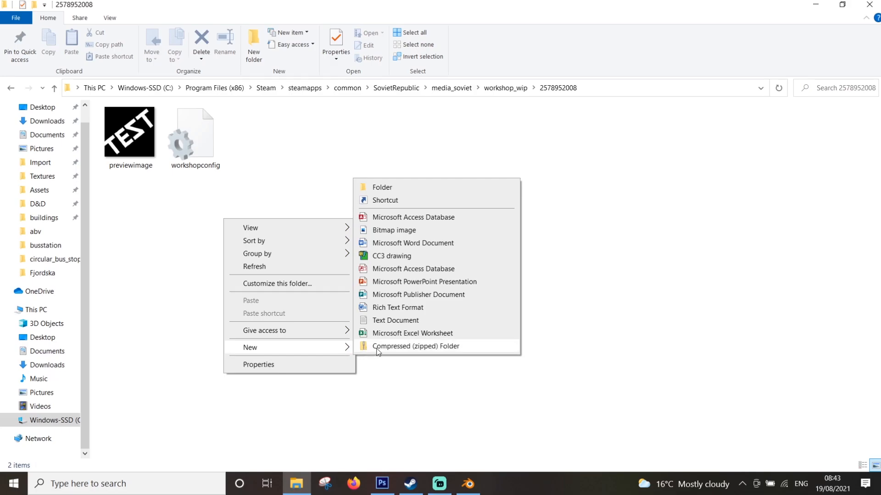
pyautogui.click(382, 187)
pyautogui.write('test')
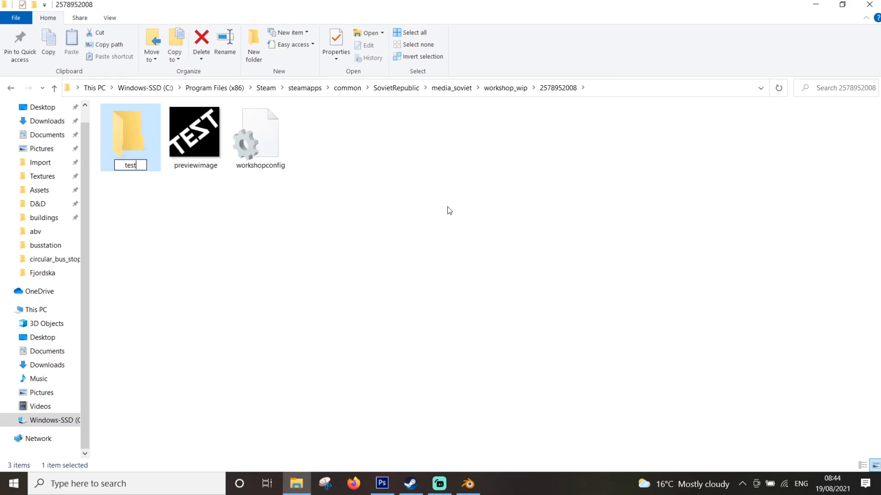
# Confirm the folder name test and open the item's workshopconfig file in Notepad, filling half of the screen
pyautogui.press('Return')
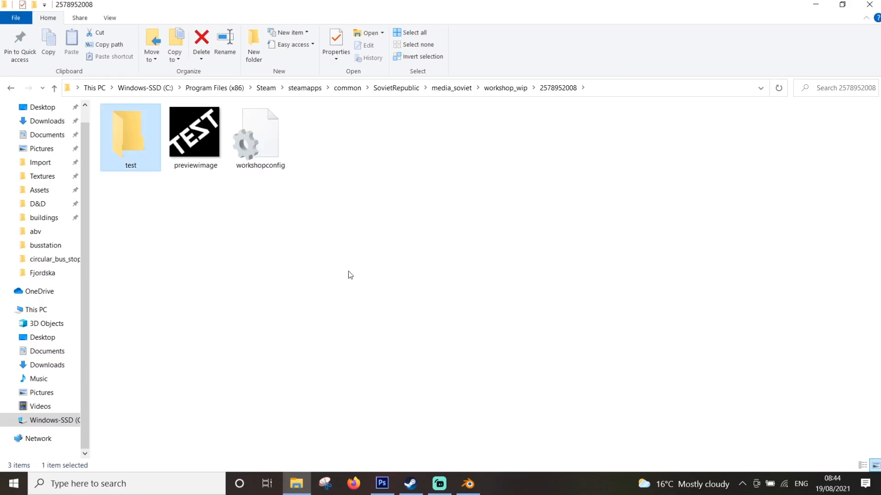
pyautogui.doubleClick(243, 135)
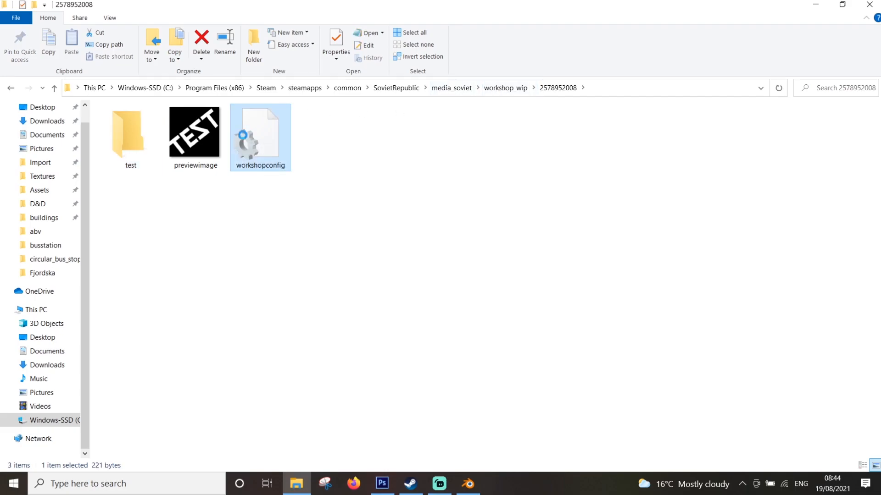
pyautogui.moveTo(308, 100); pyautogui.dragTo(879, 160)
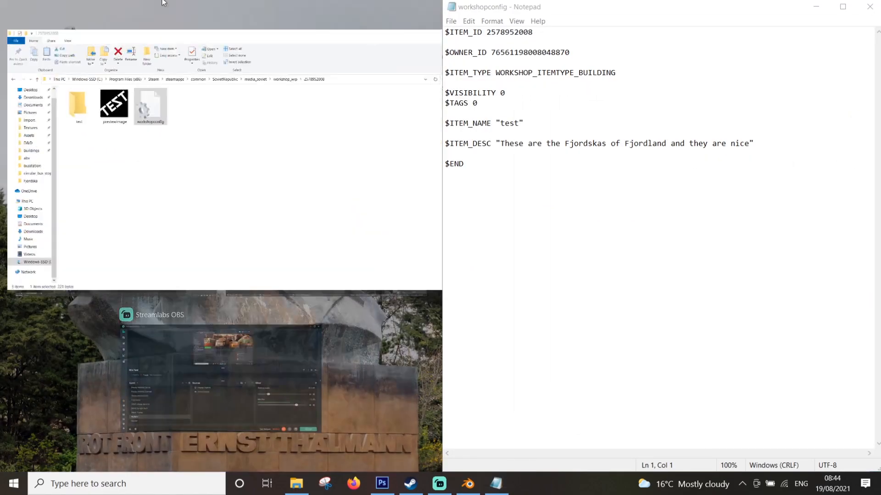
pyautogui.click(276, 48)
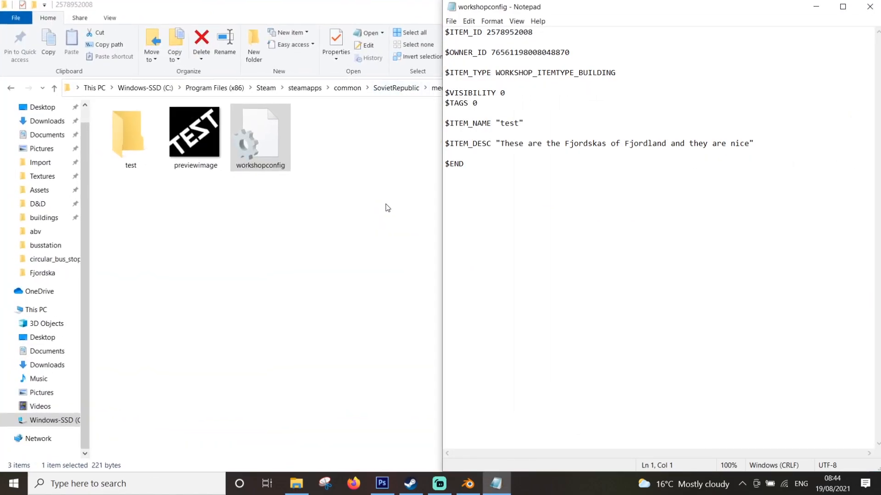
pyautogui.press('super+Up')
pyautogui.click(502, 89)
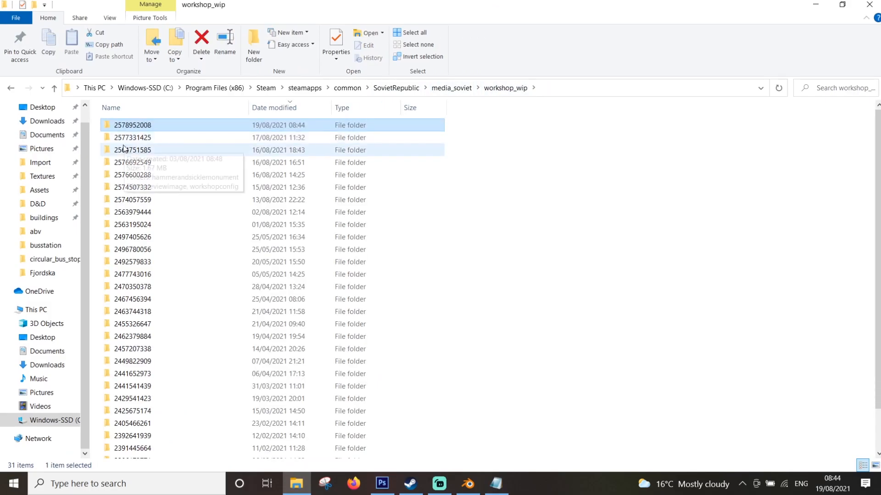
pyautogui.doubleClick(123, 146)
pyautogui.click(280, 142)
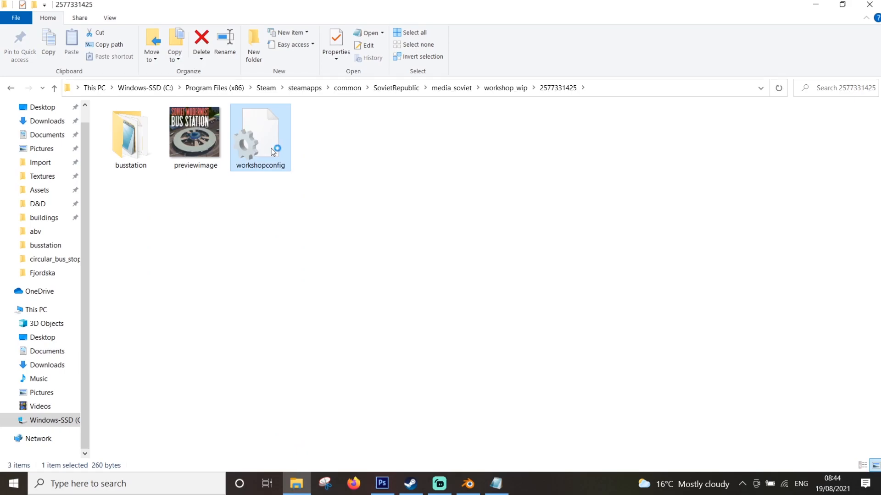
pyautogui.moveTo(443, 89); pyautogui.dragTo(0, 101)
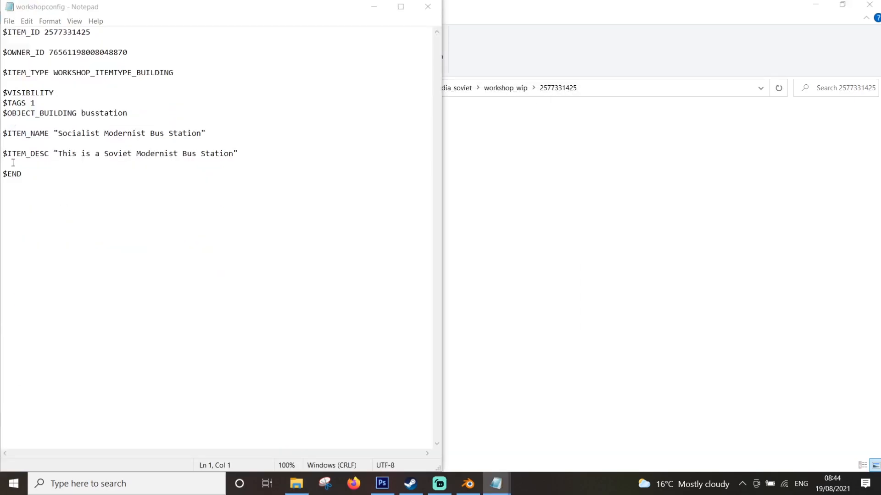
pyautogui.click(750, 83)
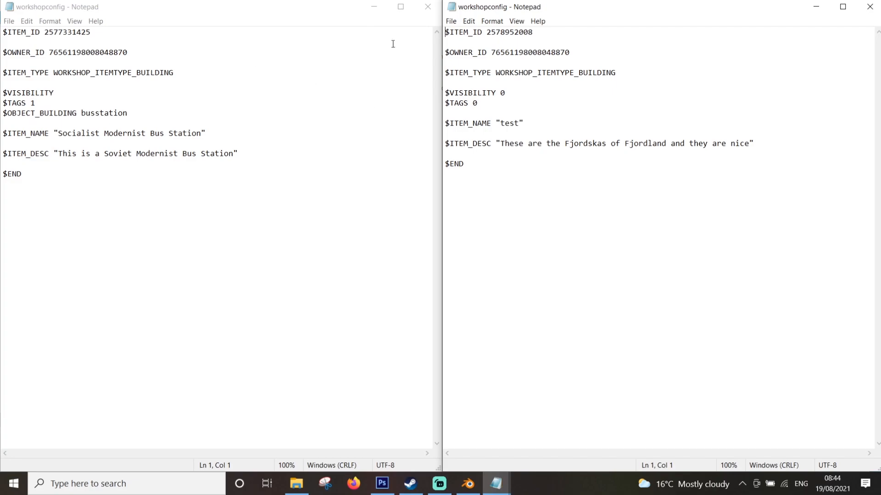
# Set $VISIBILITY to 2 in the test item's workshopconfig
pyautogui.click(509, 90)
pyautogui.press('BackSpace')
pyautogui.write('2')
# Enter 2 for $VISIBILITY in the bus station's workshopconfig and close that file without saving
pyautogui.click(67, 90)
pyautogui.write('2')
pyautogui.click(428, 7)
pyautogui.click(462, 257)
pyautogui.doubleClick(404, 8)
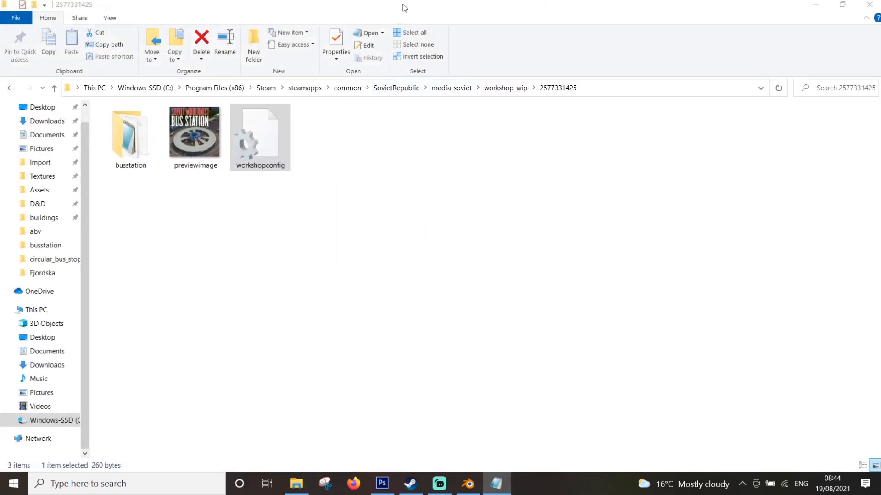
pyautogui.click(504, 88)
pyautogui.click(148, 154)
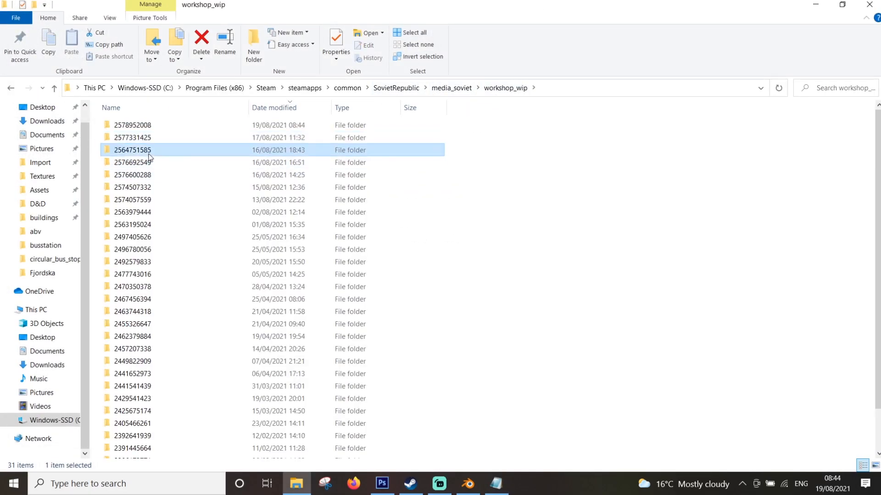
pyautogui.doubleClick(149, 157)
pyautogui.doubleClick(147, 157)
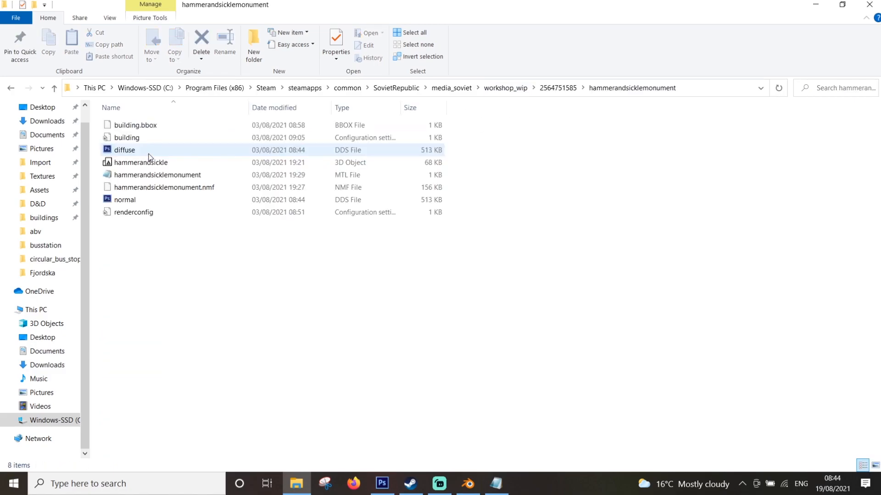
pyautogui.click(580, 89)
pyautogui.doubleClick(248, 157)
pyautogui.moveTo(353, 106); pyautogui.dragTo(1, 128)
pyautogui.click(771, 105)
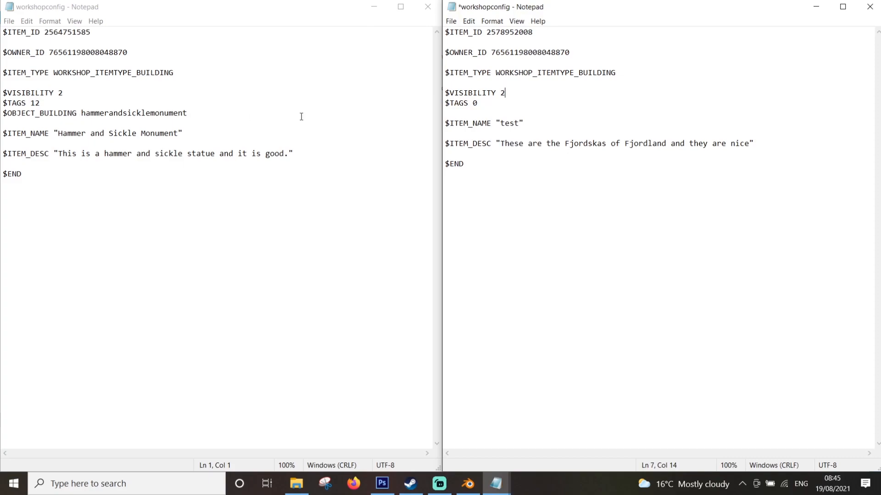
# Copy the $OBJECT_BUILDING keyword from the monument's config into the test config below $TAGS and give it the value test
pyautogui.moveTo(77, 113); pyautogui.dragTo(2, 113)
pyautogui.hotkey('ctrl', 'c')
pyautogui.click(445, 113)
pyautogui.hotkey('ctrl', 'v')
pyautogui.press('Return')
pyautogui.click(536, 112)
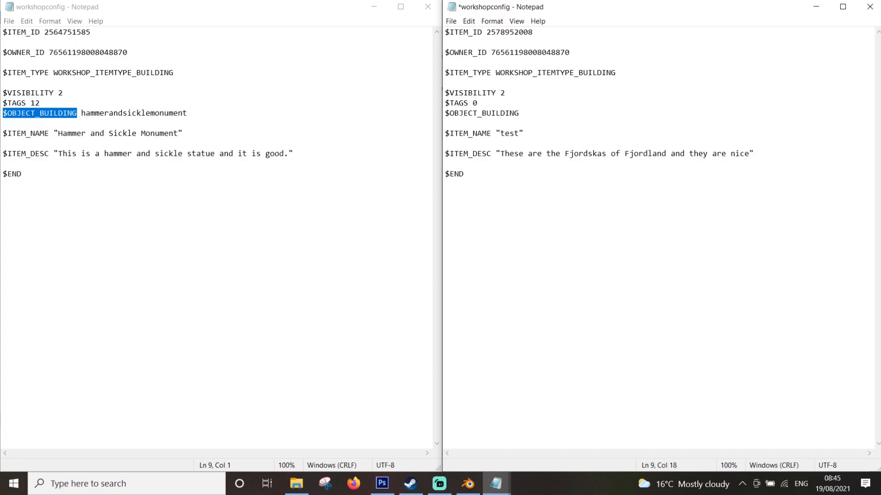
pyautogui.press('BackSpace')
pyautogui.write('test')
# Close the monument's config, and save and close the test item's workshopconfig
pyautogui.moveTo(509, 153); pyautogui.dragTo(729, 168)
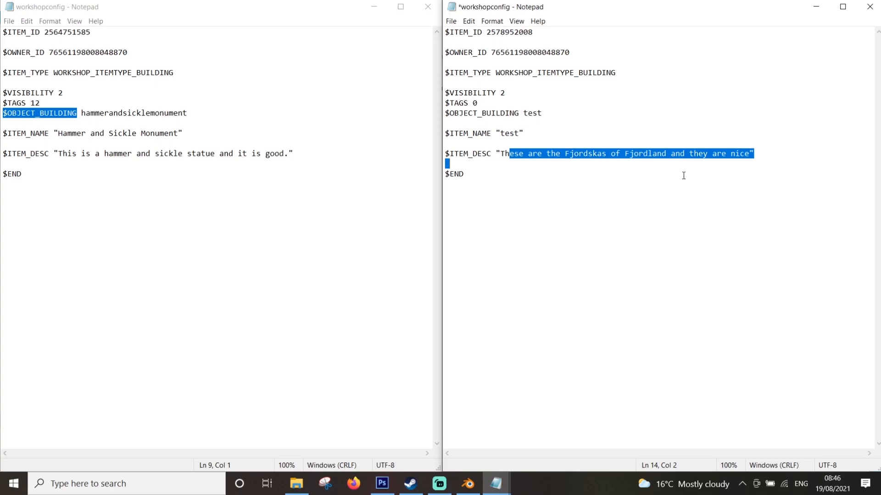
pyautogui.click(428, 6)
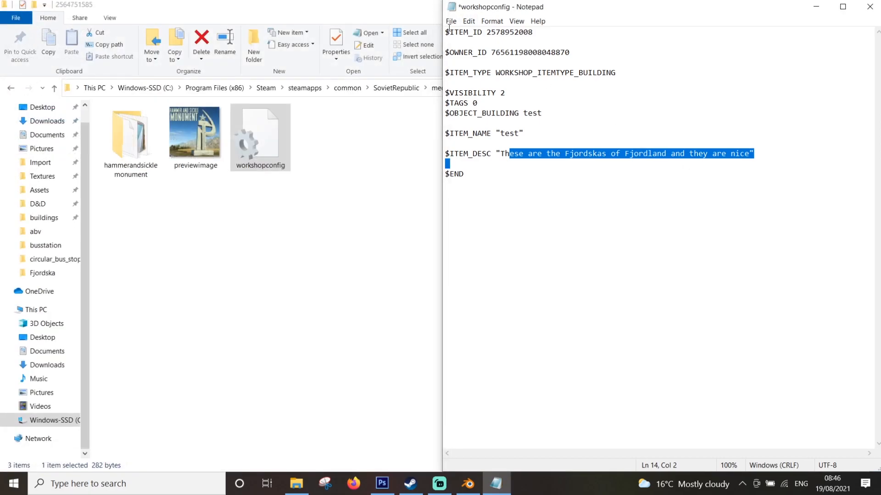
pyautogui.click(449, 32)
pyautogui.click(450, 21)
pyautogui.click(474, 67)
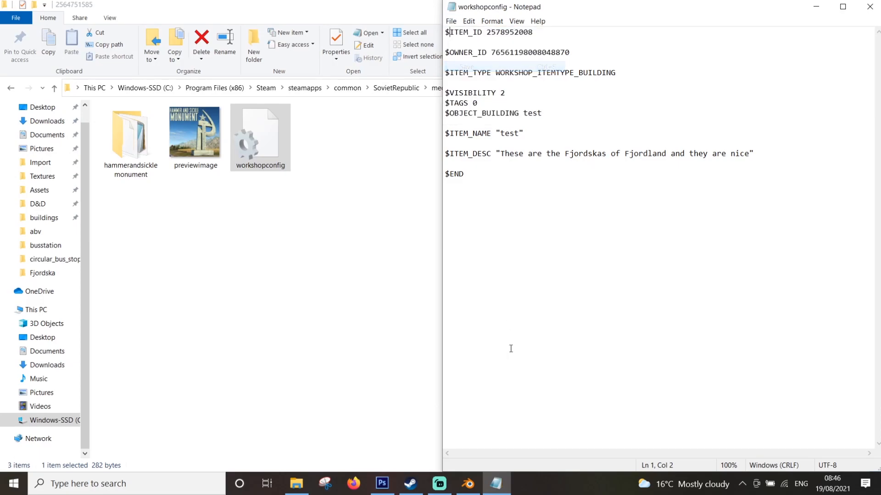
pyautogui.hotkey('alt', 'F4')
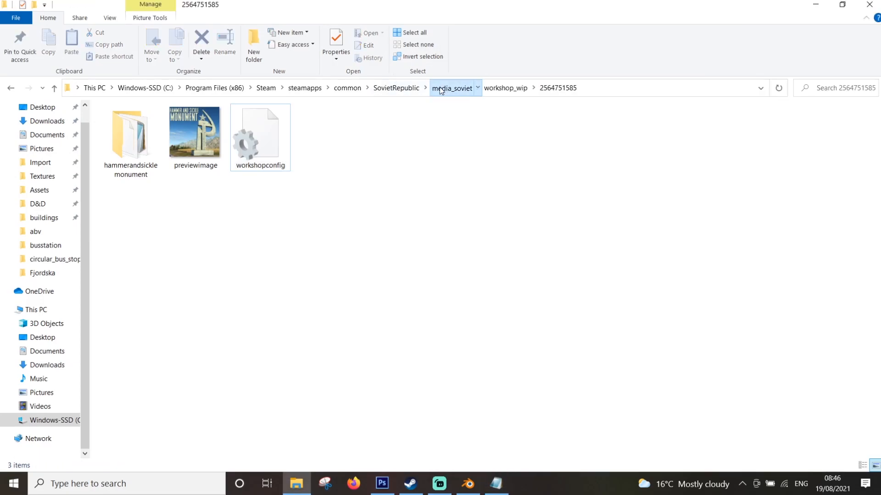
pyautogui.click(453, 88)
pyautogui.scroll(6, 225, 122)
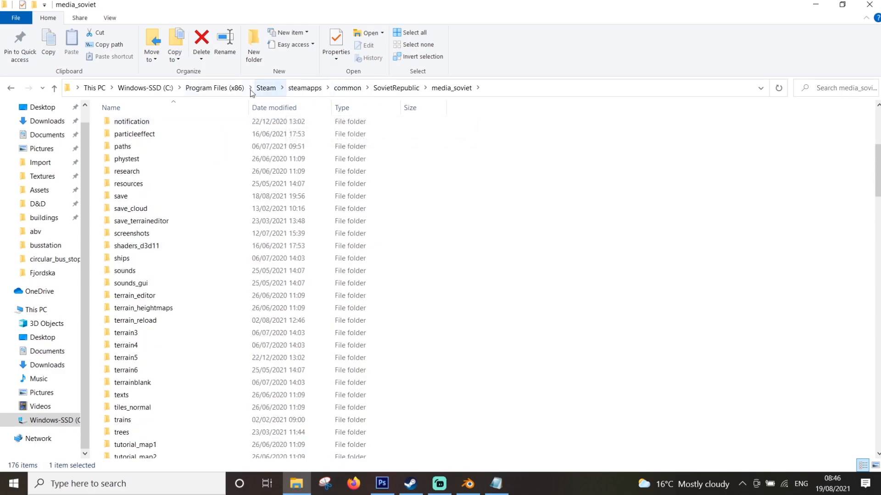
pyautogui.click(10, 88)
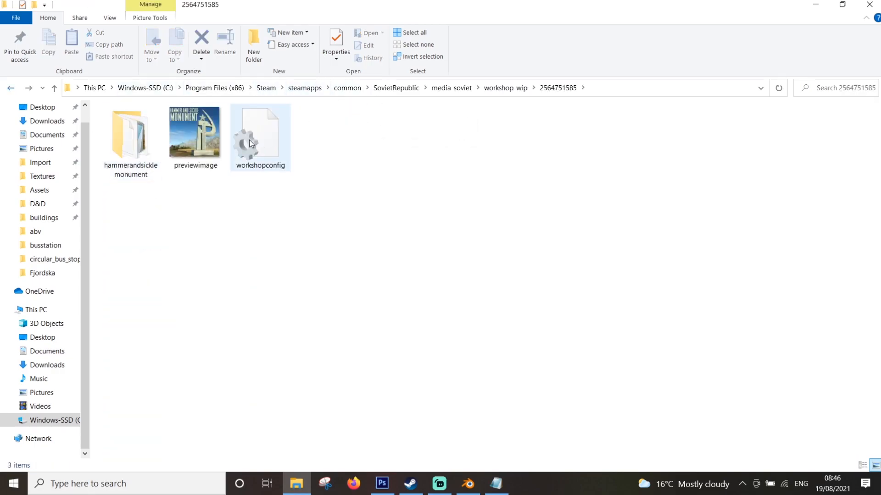
pyautogui.click(506, 89)
pyautogui.doubleClick(162, 125)
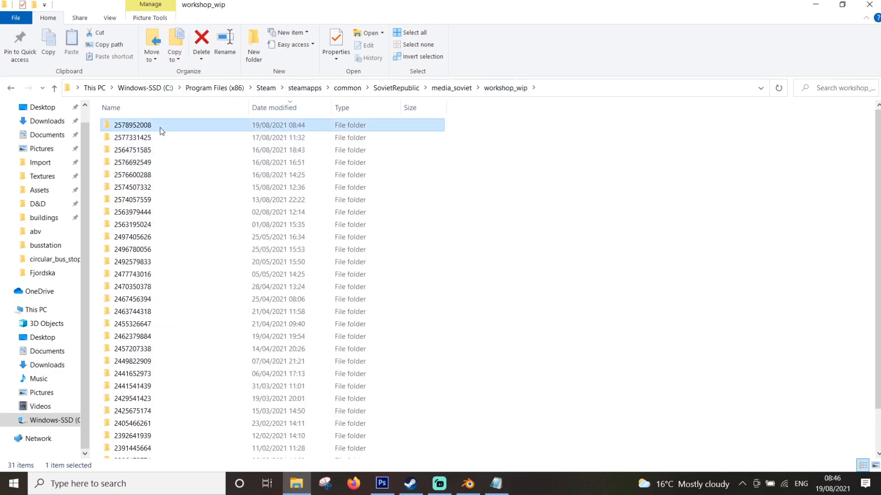
pyautogui.doubleClick(142, 134)
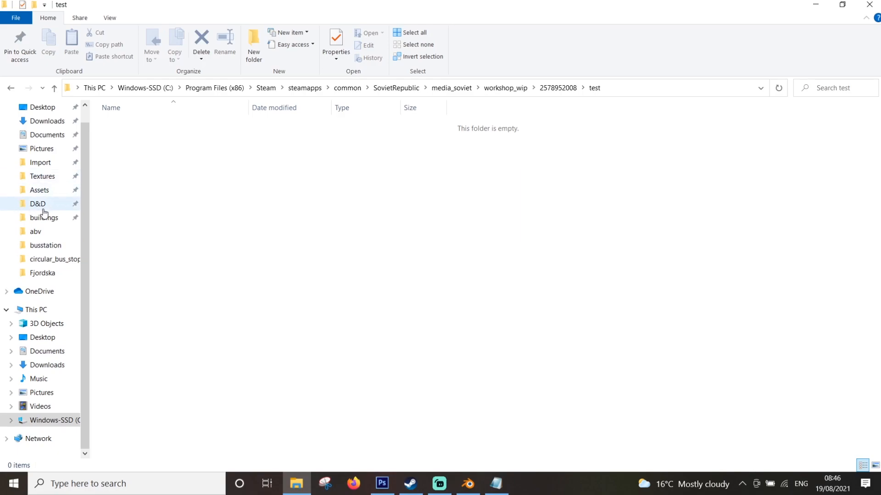
# Open the Fjordska folder in a separate window and copy its diffuse, illumination and test 3D object files into the item's test folder
pyautogui.rightClick(53, 274)
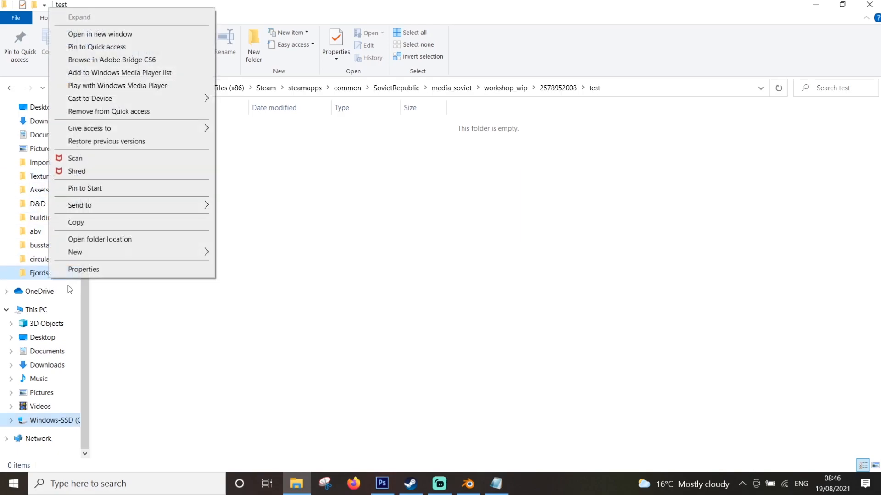
pyautogui.click(116, 34)
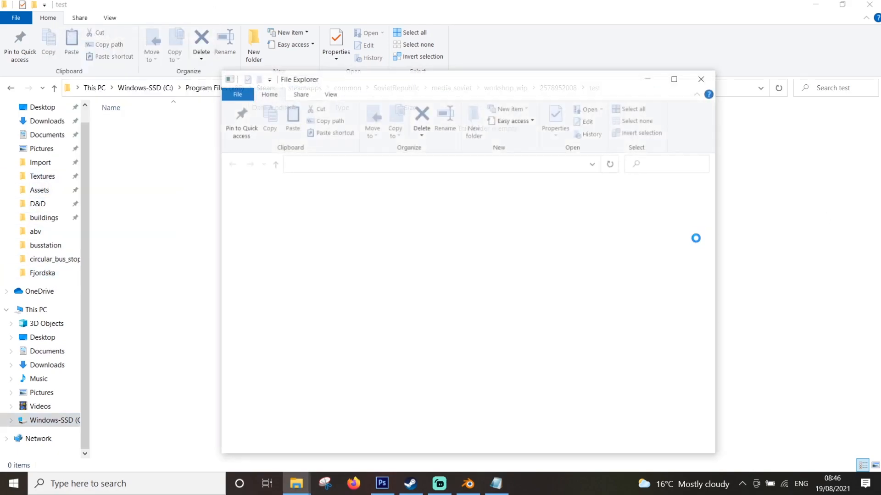
pyautogui.moveTo(537, 82); pyautogui.dragTo(615, 70)
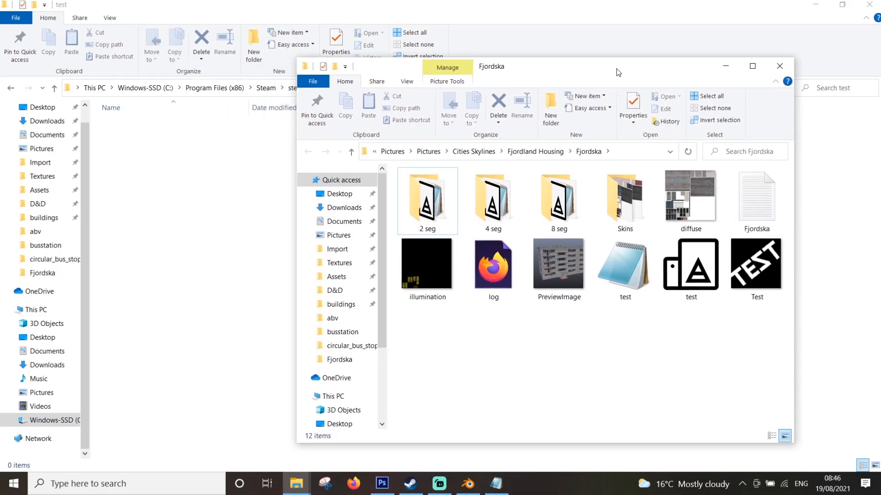
pyautogui.click(696, 279)
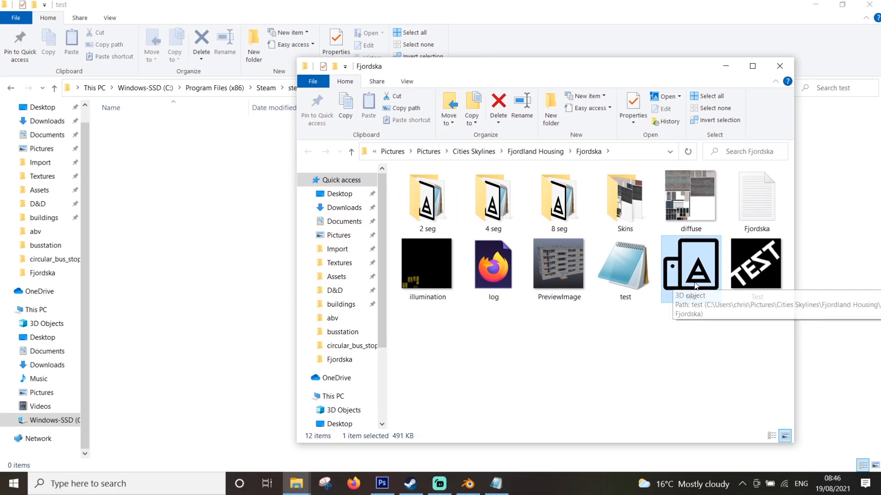
pyautogui.keyDown('ctrl'); pyautogui.click(686, 208); pyautogui.keyUp('ctrl')
pyautogui.keyDown('ctrl'); pyautogui.click(403, 271); pyautogui.keyUp('ctrl')
pyautogui.hotkey('ctrl', 'c')
pyautogui.click(111, 208)
pyautogui.rightClick(124, 196)
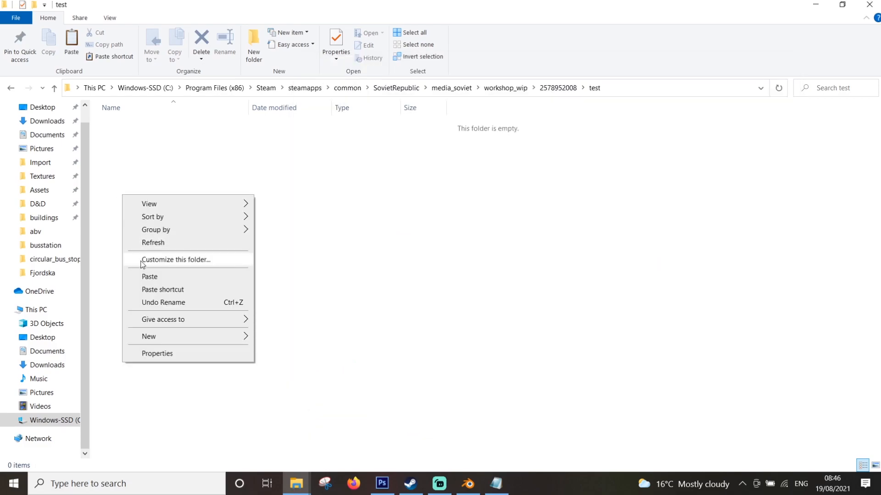
pyautogui.click(151, 277)
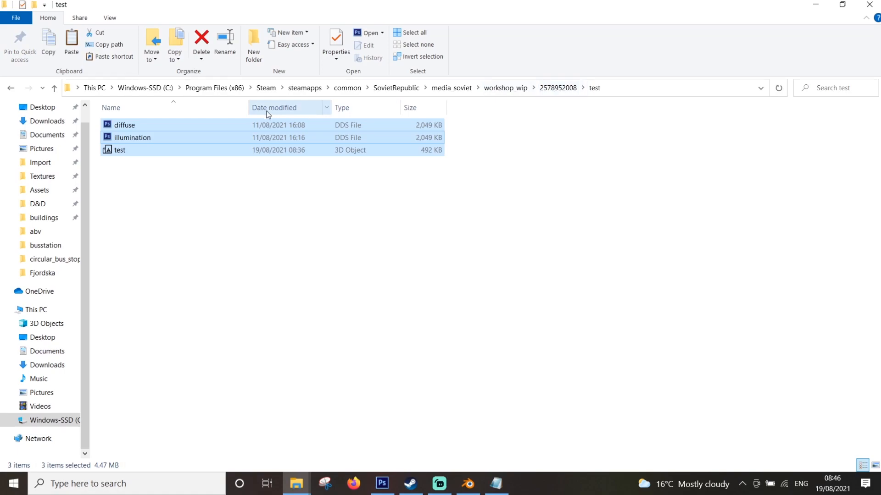
pyautogui.click(221, 152)
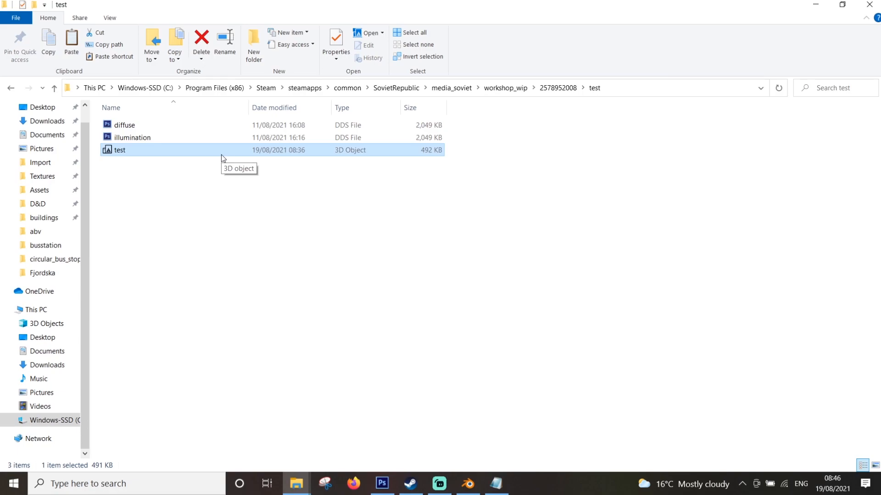
pyautogui.press('Delete')
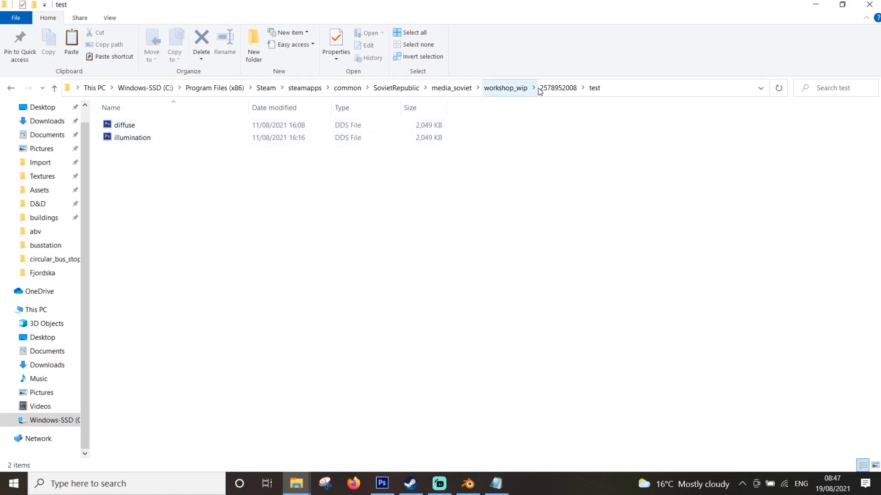
pyautogui.click(557, 88)
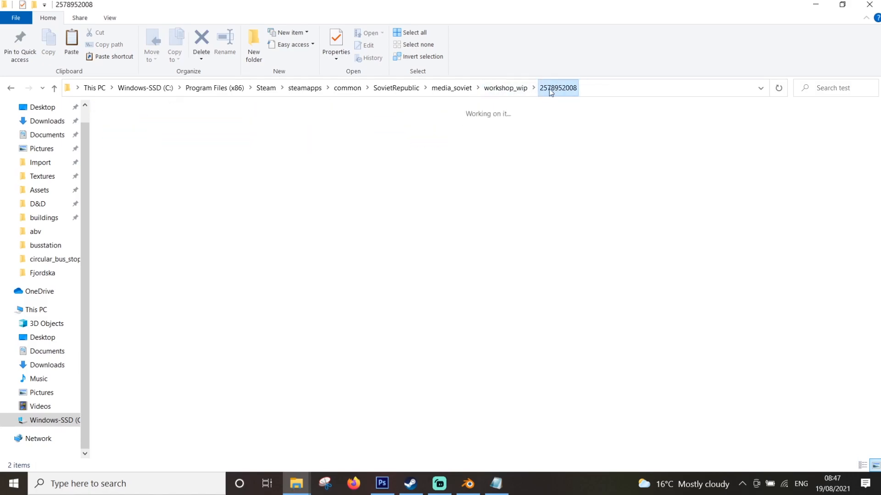
pyautogui.click(504, 88)
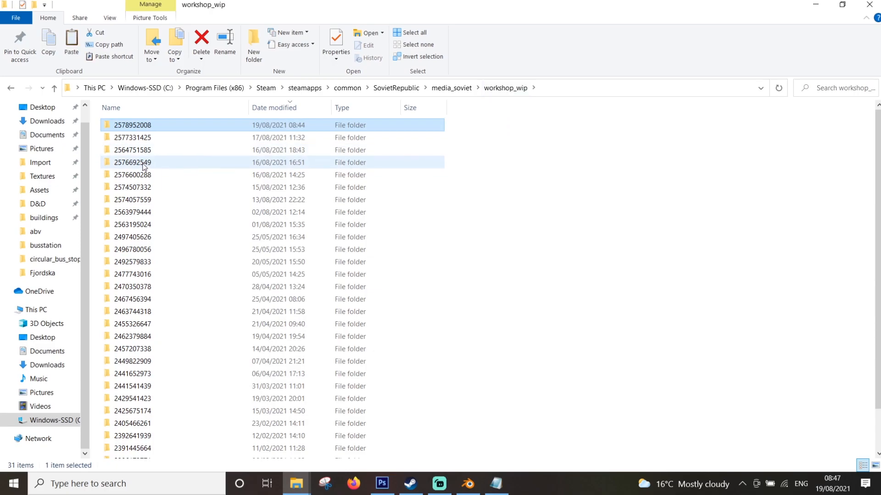
pyautogui.doubleClick(143, 166)
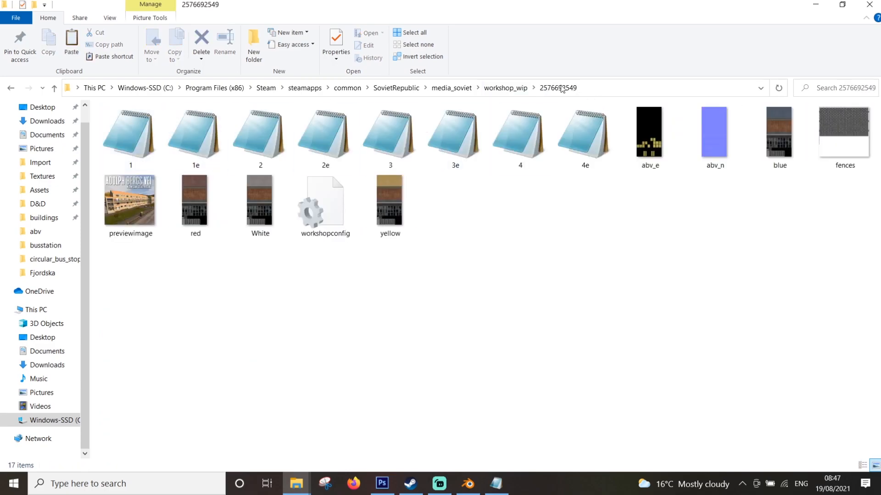
pyautogui.click(504, 88)
pyautogui.click(133, 176)
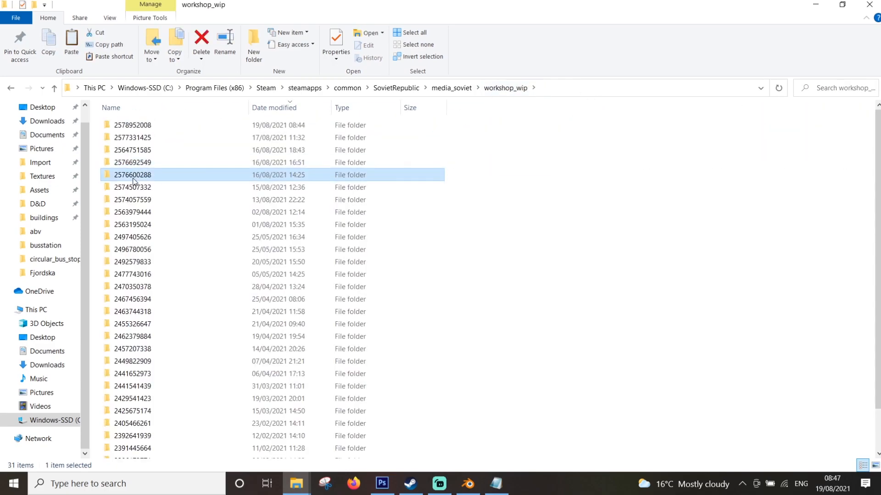
pyautogui.doubleClick(133, 179)
pyautogui.doubleClick(126, 140)
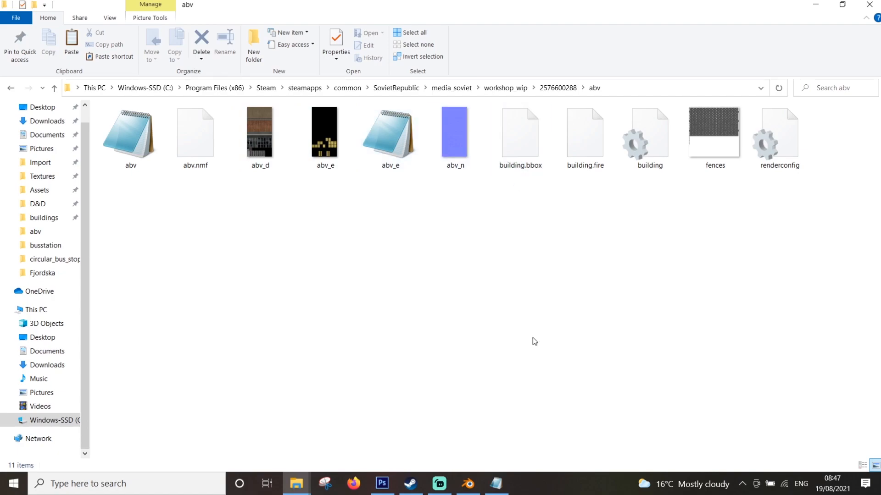
pyautogui.click(518, 168)
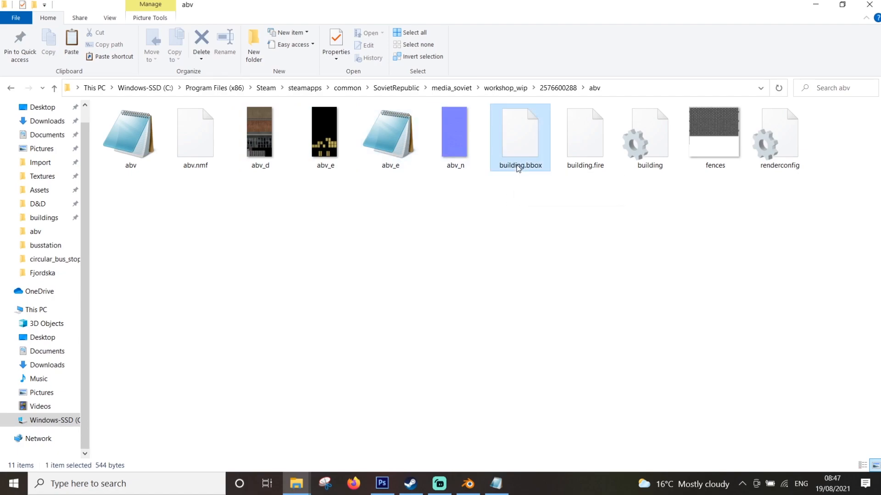
pyautogui.keyDown('ctrl'); pyautogui.click(586, 158); pyautogui.keyUp('ctrl')
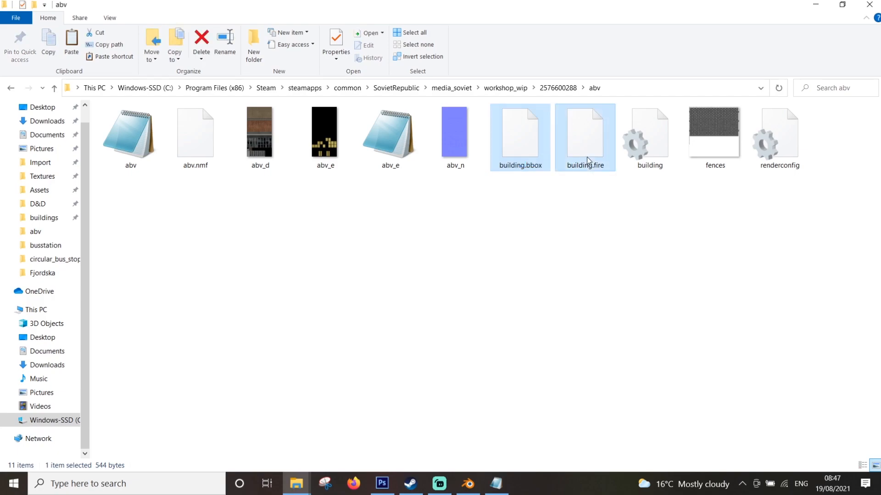
pyautogui.keyDown('ctrl'); pyautogui.click(653, 149); pyautogui.keyUp('ctrl')
pyautogui.keyDown('ctrl'); pyautogui.click(791, 137); pyautogui.keyUp('ctrl')
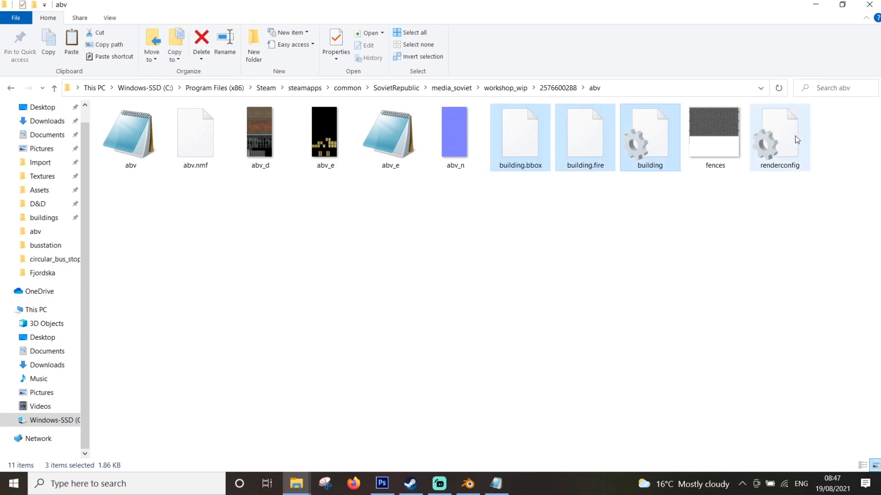
pyautogui.hotkey('ctrl', 'c')
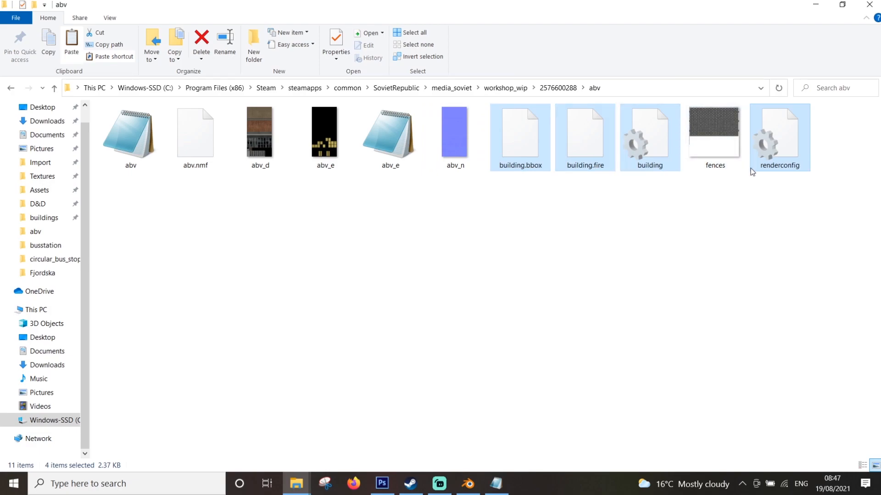
pyautogui.click(505, 87)
pyautogui.doubleClick(133, 124)
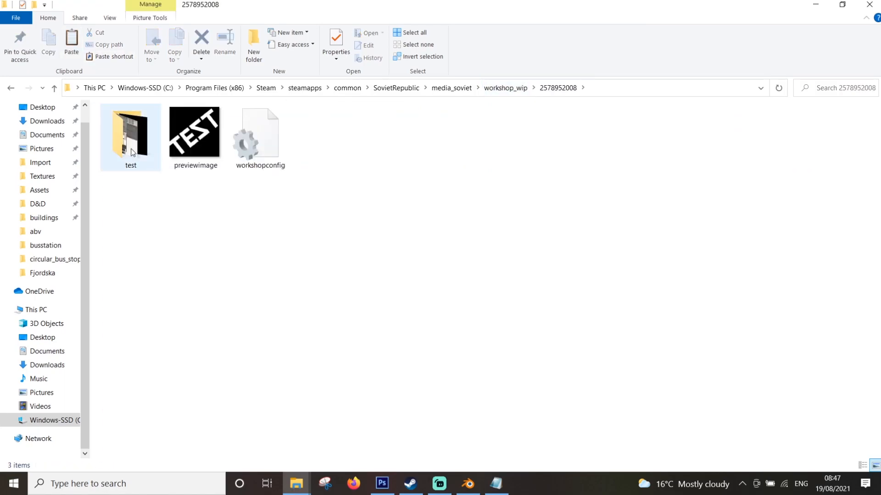
pyautogui.rightClick(224, 262)
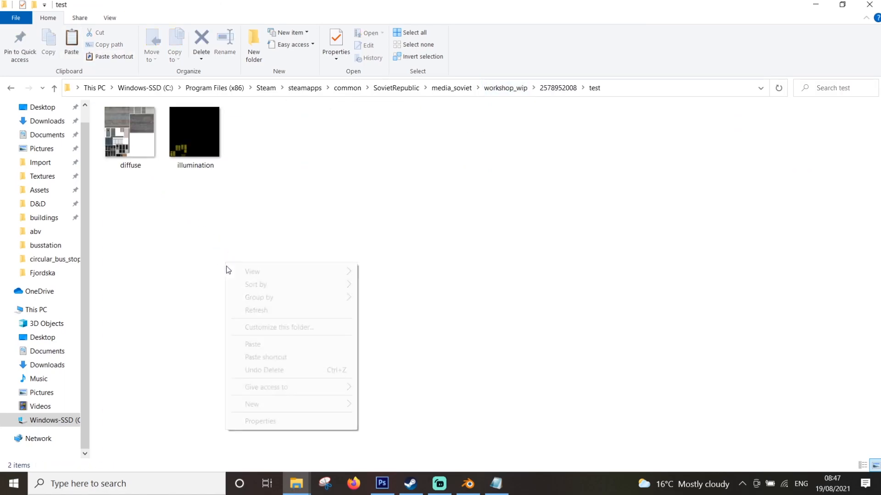
pyautogui.click(253, 344)
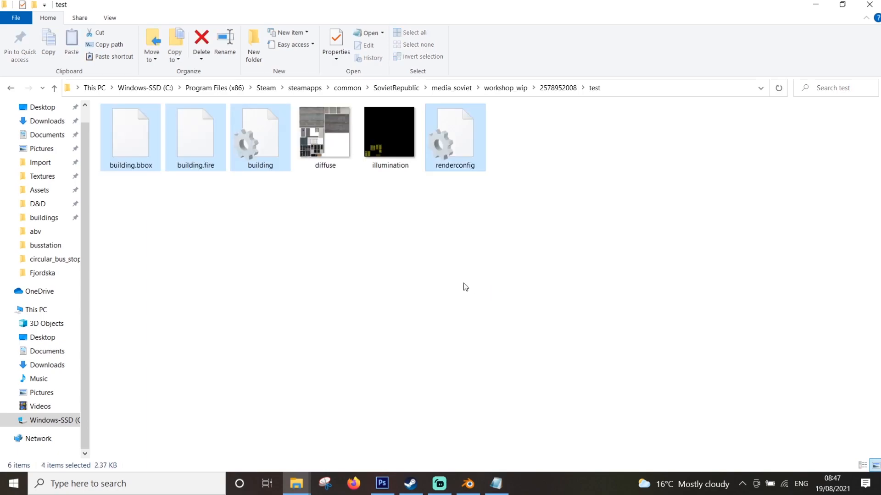
pyautogui.click(454, 304)
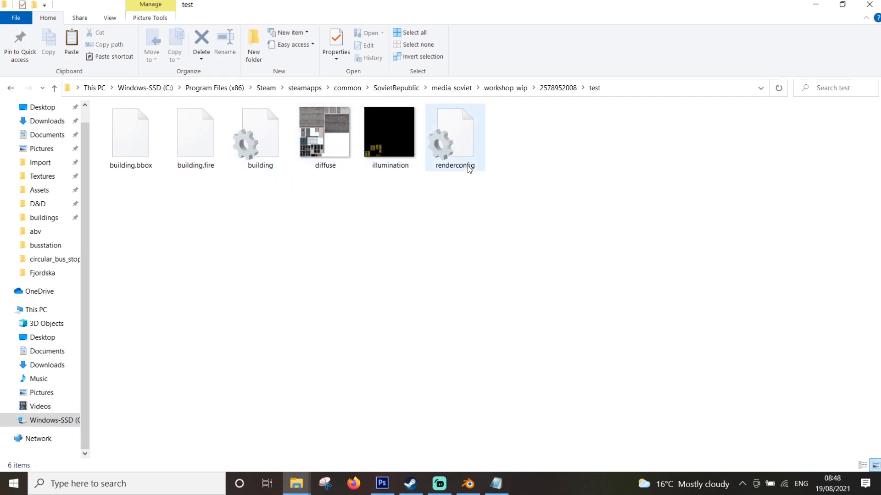
# Switch to the Fjordska folder window and copy its full folder path
pyautogui.moveTo(470, 169)
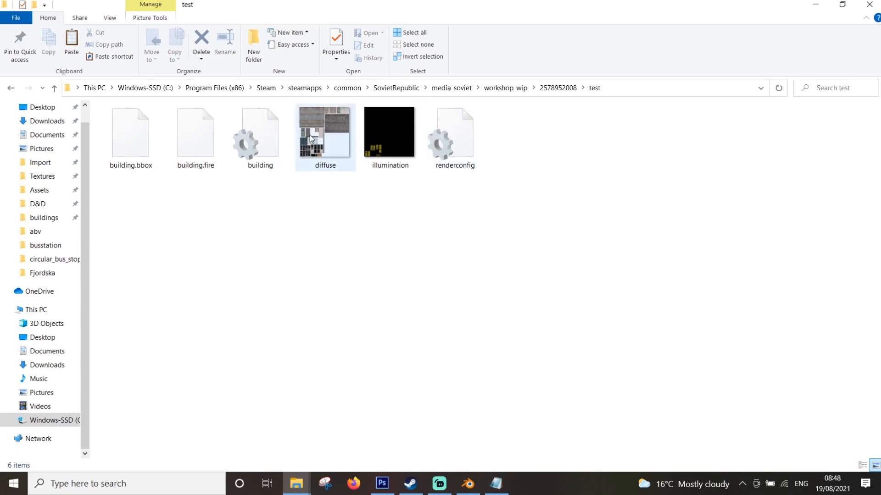
pyautogui.moveTo(250, 140)
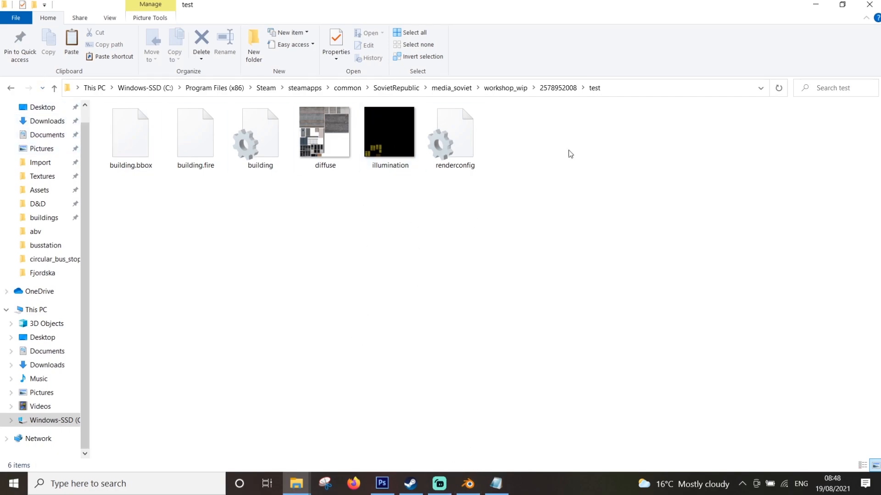
pyautogui.click(296, 483)
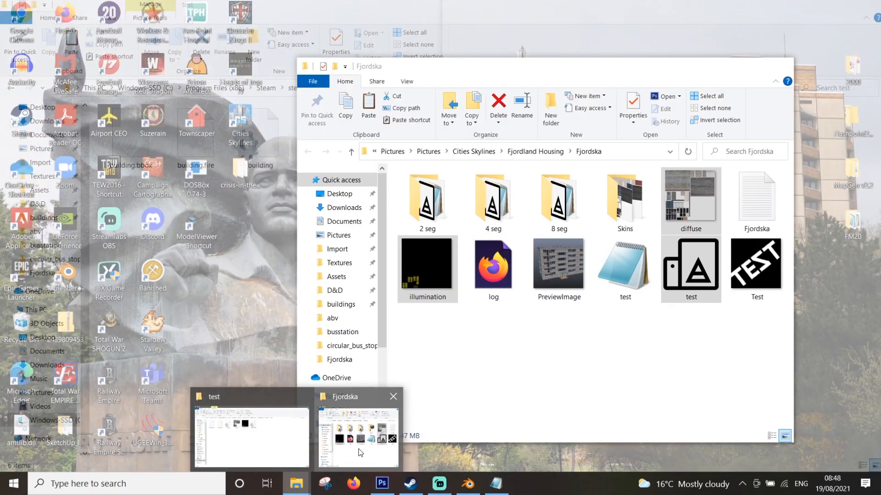
pyautogui.click(360, 453)
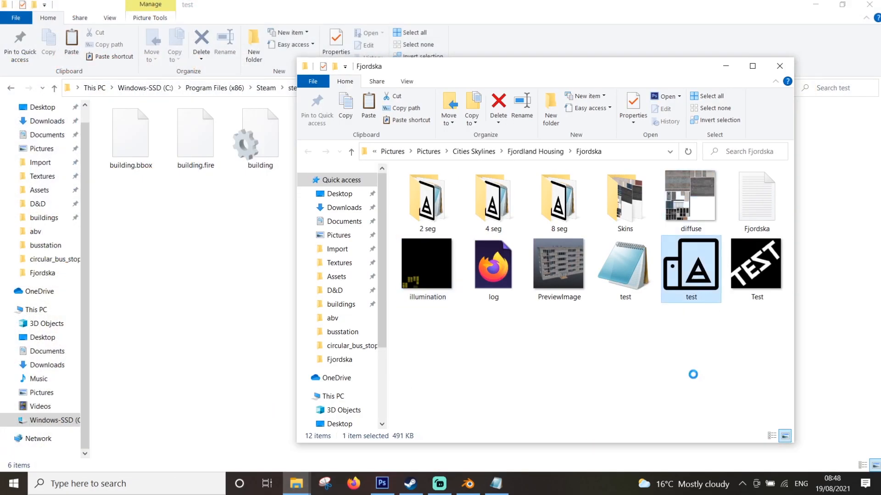
pyautogui.click(630, 152)
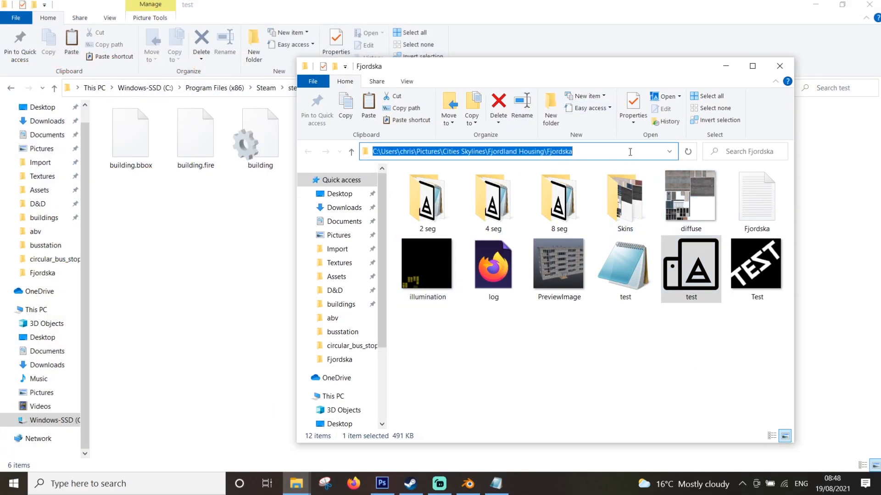
# Open the buildings folder in a separate window, go up to the SovietRepublic folder and launch ModelViewer from it
pyautogui.press('super+d')
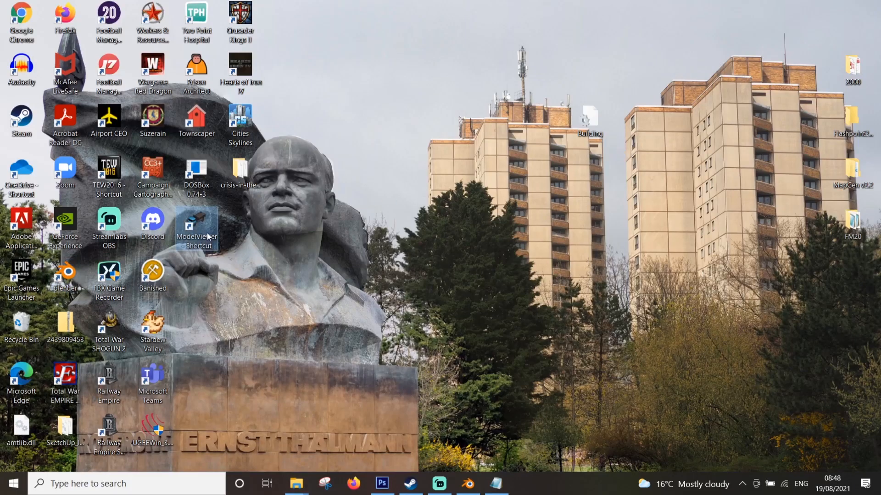
pyautogui.moveTo(297, 484)
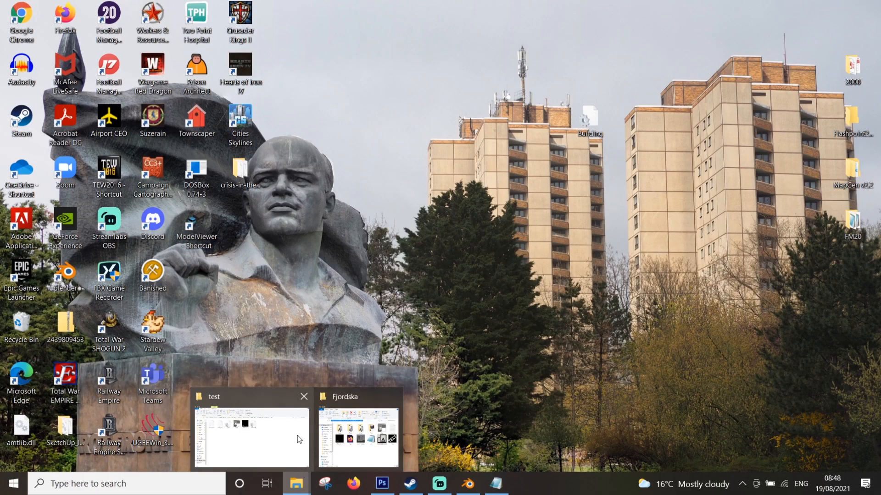
pyautogui.click(325, 439)
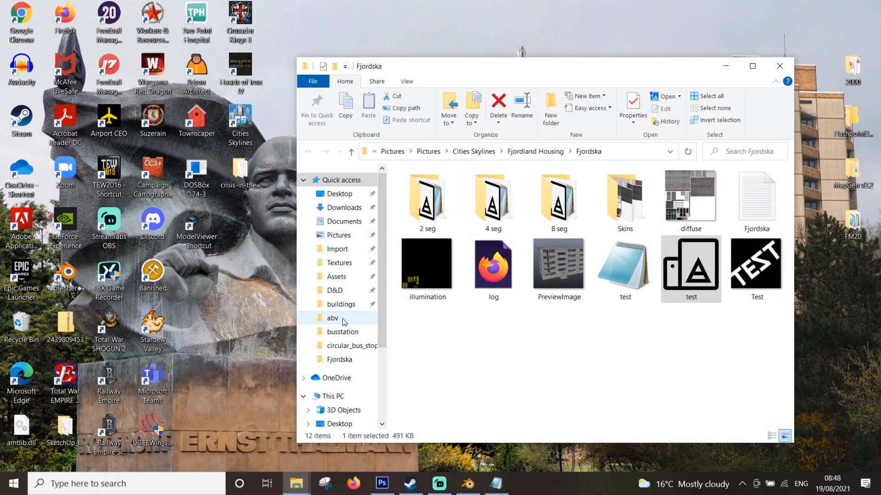
pyautogui.rightClick(338, 305)
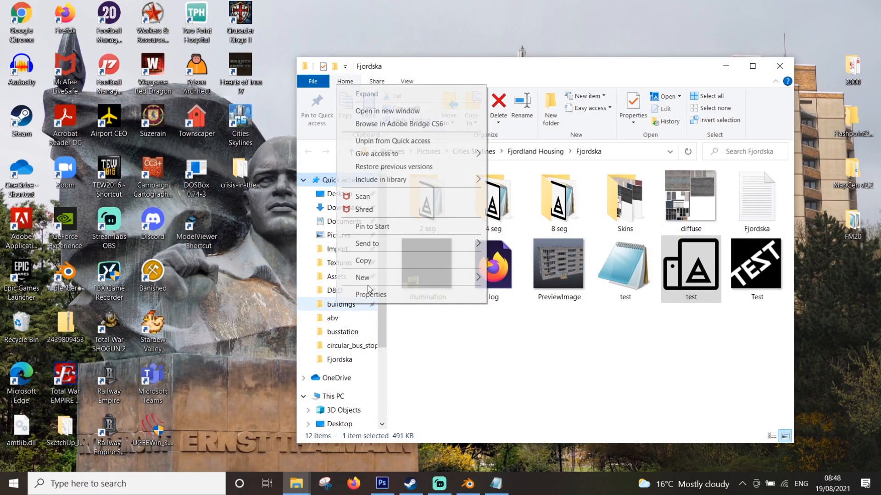
pyautogui.click(384, 109)
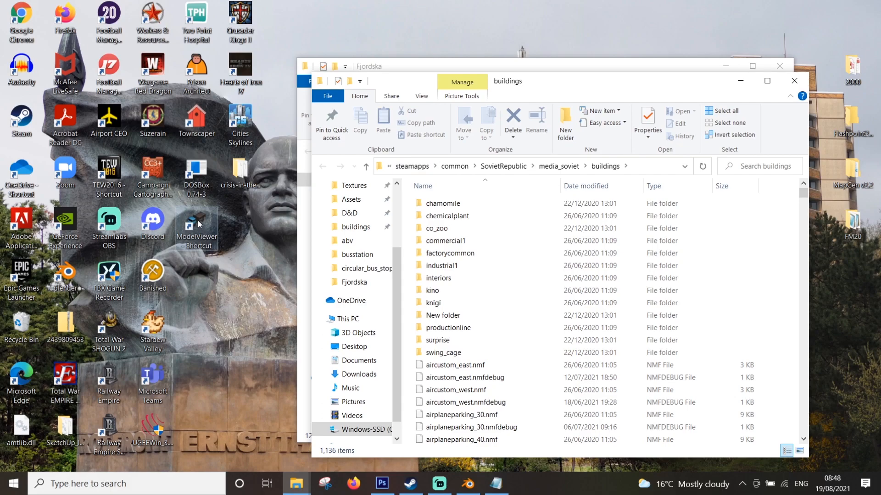
pyautogui.click(553, 168)
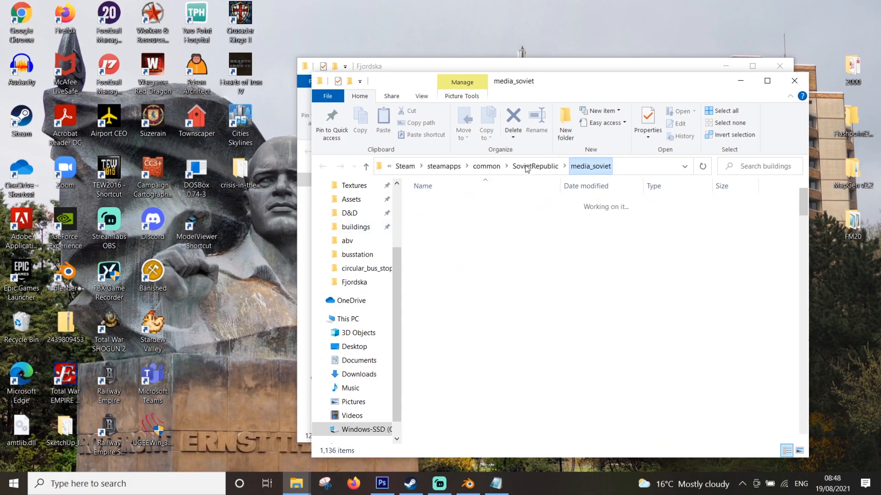
pyautogui.click(533, 166)
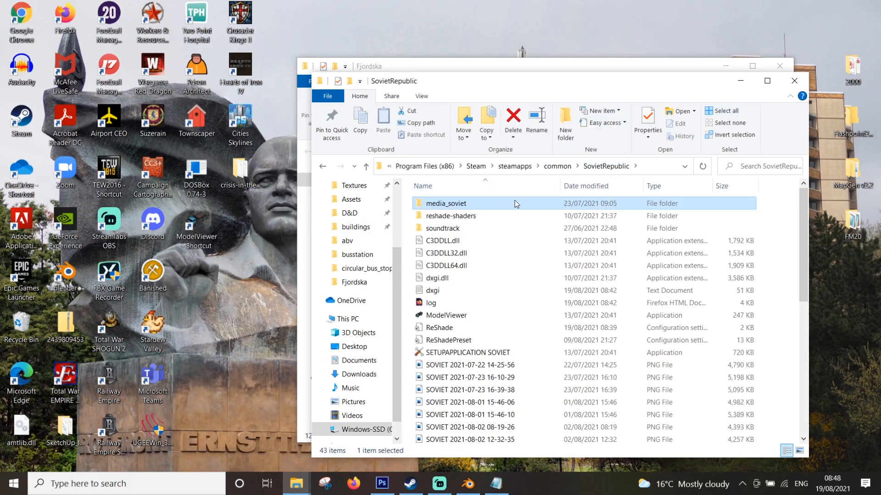
pyautogui.click(776, 81)
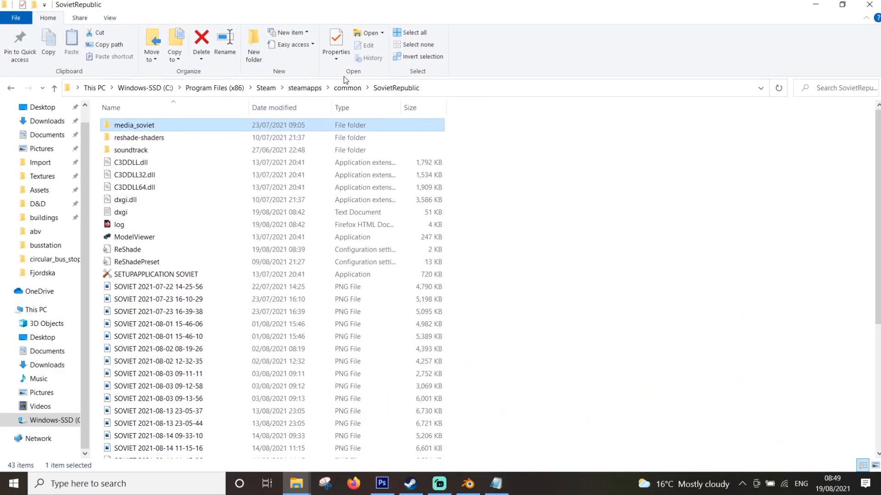
pyautogui.doubleClick(127, 236)
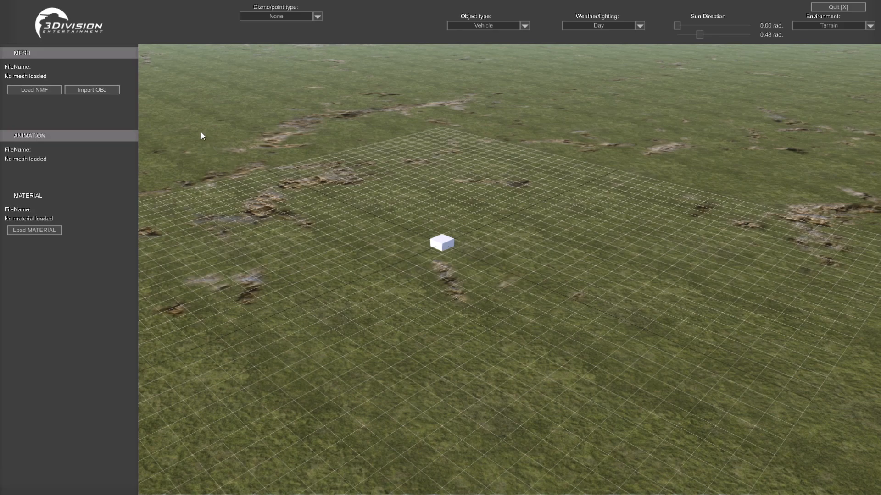
# Set the object type to Building and import the test OBJ mesh from the Fjordska folder using the copied path
pyautogui.click(525, 26)
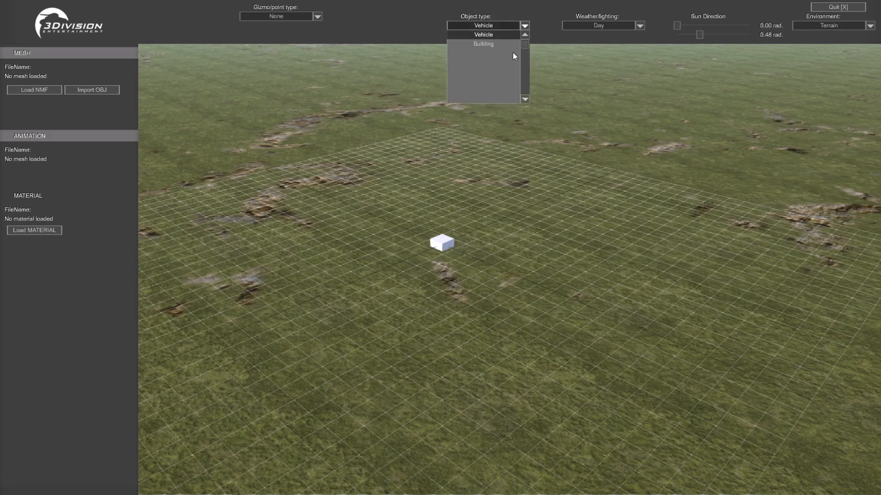
pyautogui.click(483, 43)
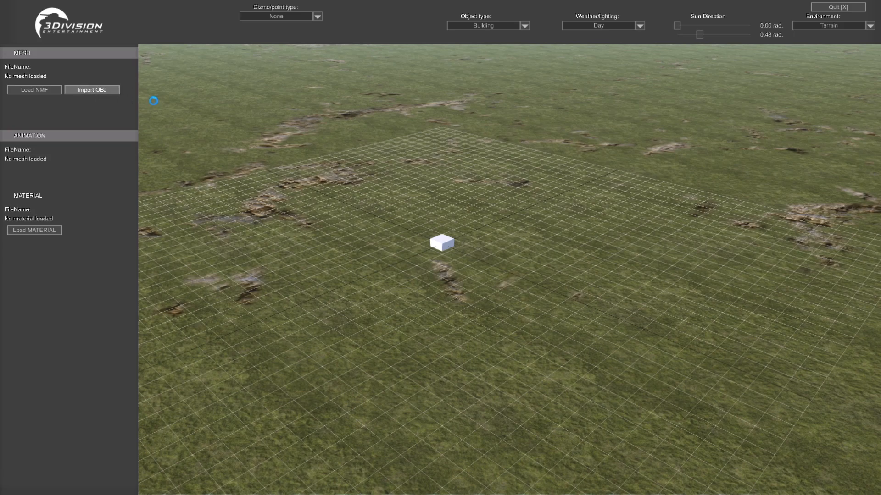
pyautogui.click(400, 34)
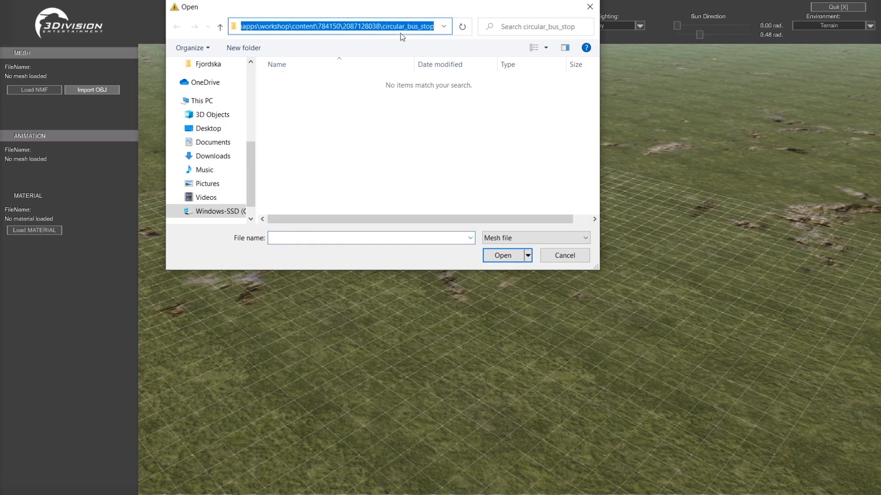
pyautogui.hotkey('ctrl', 'v')
pyautogui.press('Return')
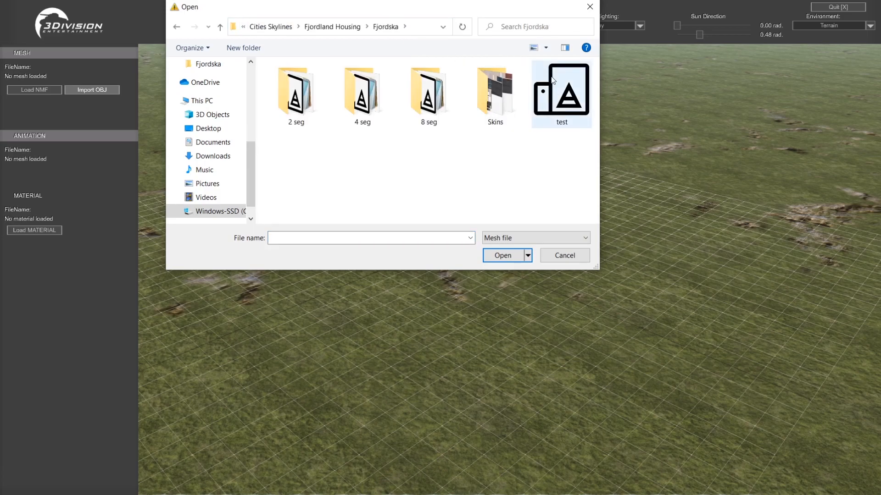
pyautogui.click(552, 80)
pyautogui.click(504, 255)
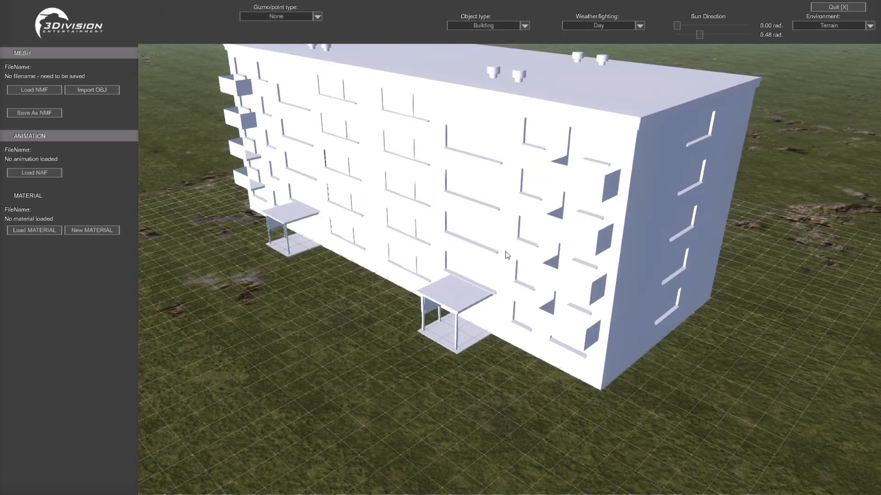
pyautogui.scroll(-3, 526, 224)
pyautogui.moveTo(526, 224); pyautogui.dragTo(454, 211, button='middle')
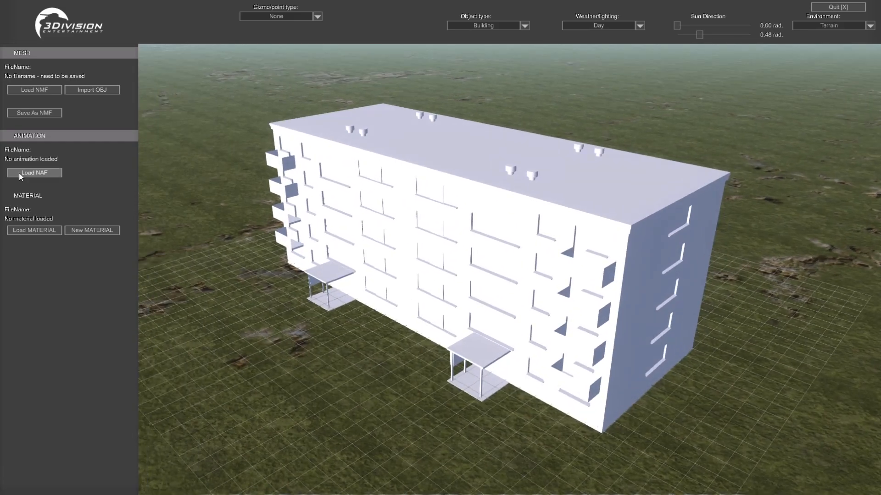
pyautogui.click(33, 113)
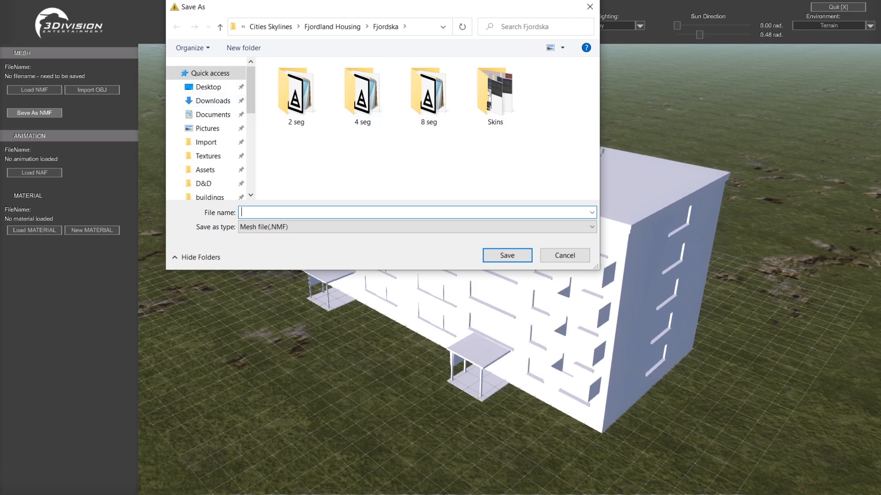
pyautogui.press('super+d')
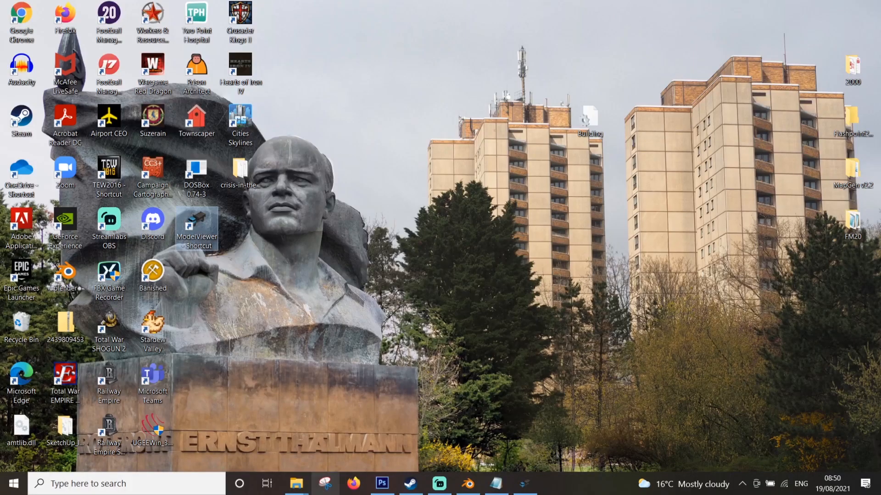
pyautogui.moveTo(296, 487)
pyautogui.click(216, 398)
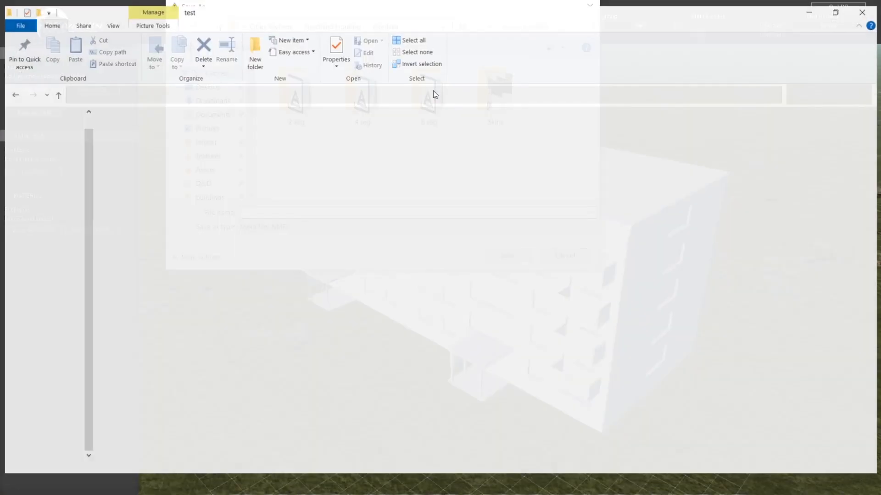
pyautogui.click(641, 88)
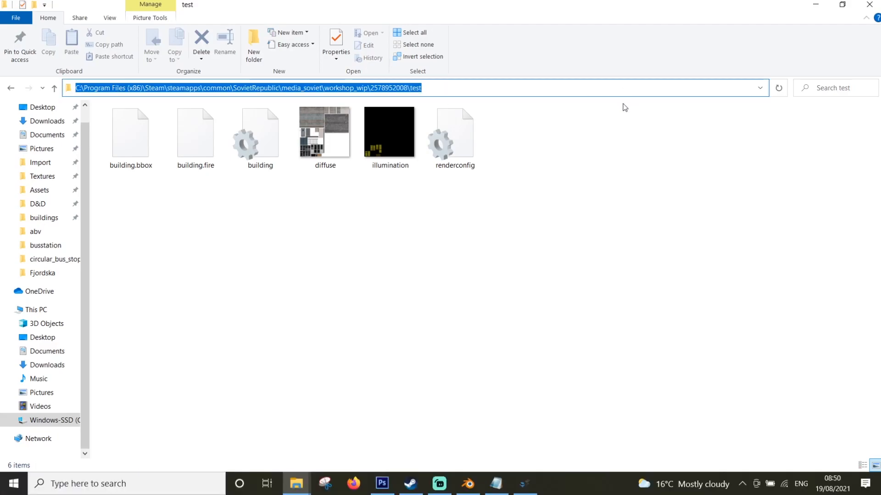
pyautogui.press('super+d')
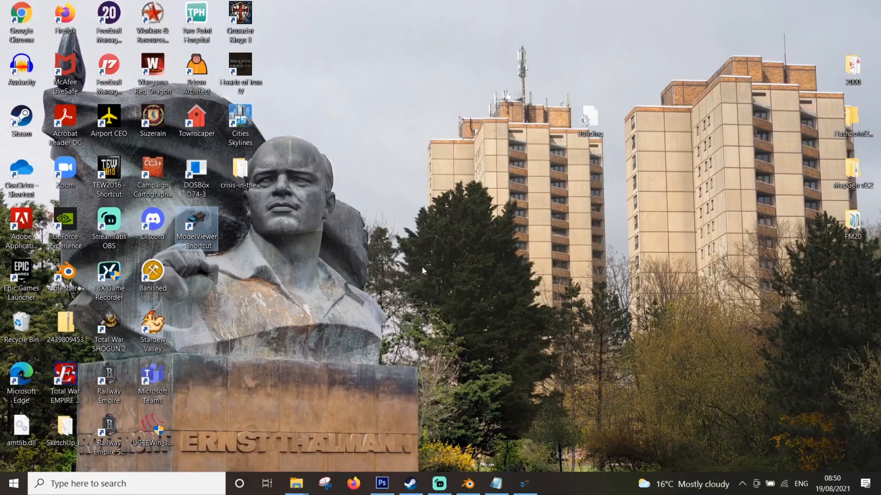
pyautogui.click(526, 488)
pyautogui.click(406, 27)
pyautogui.hotkey('ctrl', 'v')
pyautogui.press('Return')
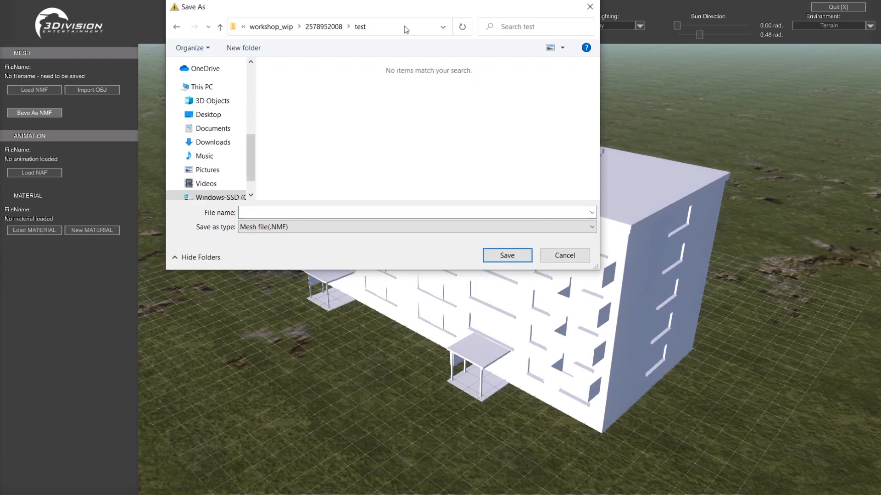
pyautogui.click(572, 255)
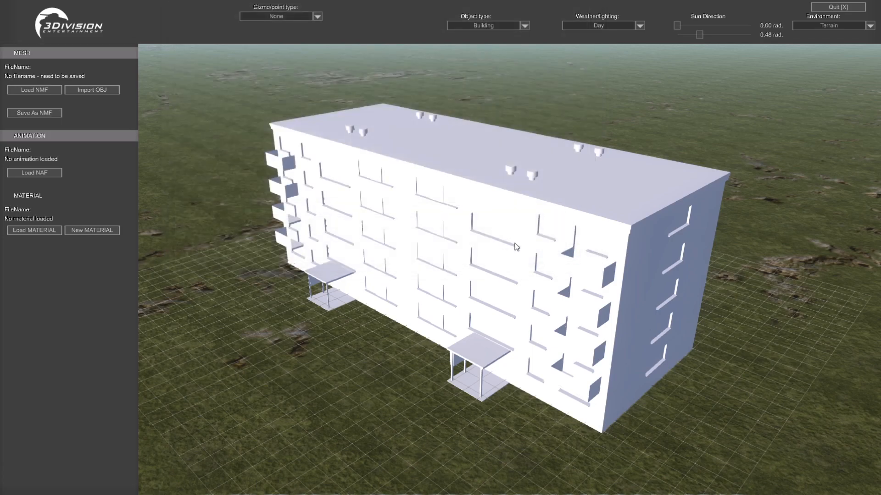
# Select the building mesh and rename its mesh node to test
pyautogui.click(455, 227)
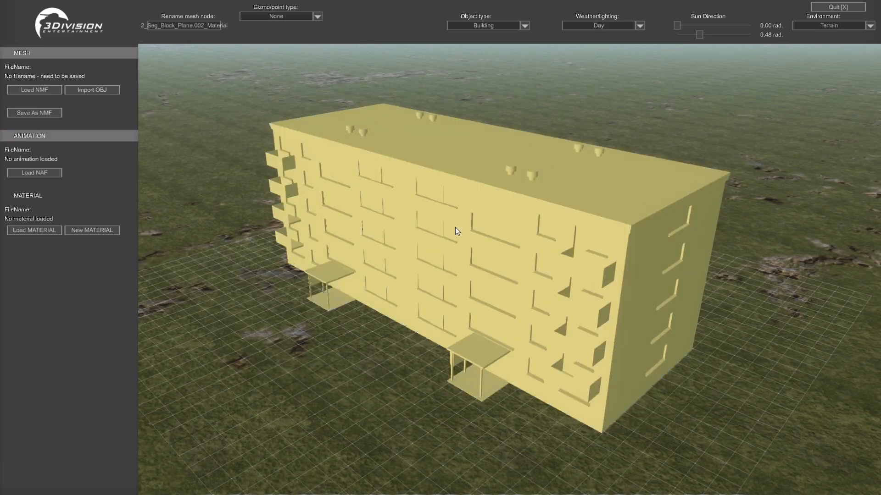
pyautogui.click(181, 24)
pyautogui.press('BackSpace')
pyautogui.press('BackSpace')
pyautogui.press('BackSpace')
pyautogui.press('BackSpace')
pyautogui.press('BackSpace')
pyautogui.press('BackSpace')
pyautogui.press('BackSpace')
pyautogui.press('BackSpace')
pyautogui.press('BackSpace')
pyautogui.press('BackSpace')
pyautogui.press('BackSpace')
pyautogui.press('BackSpace')
pyautogui.press('BackSpace')
pyautogui.press('BackSpace')
pyautogui.press('BackSpace')
pyautogui.press('BackSpace')
pyautogui.press('BackSpace')
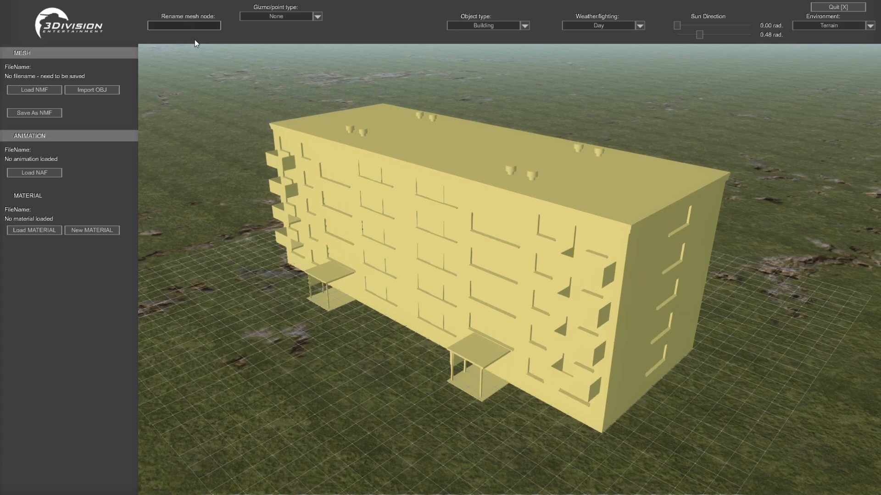
pyautogui.write('test')
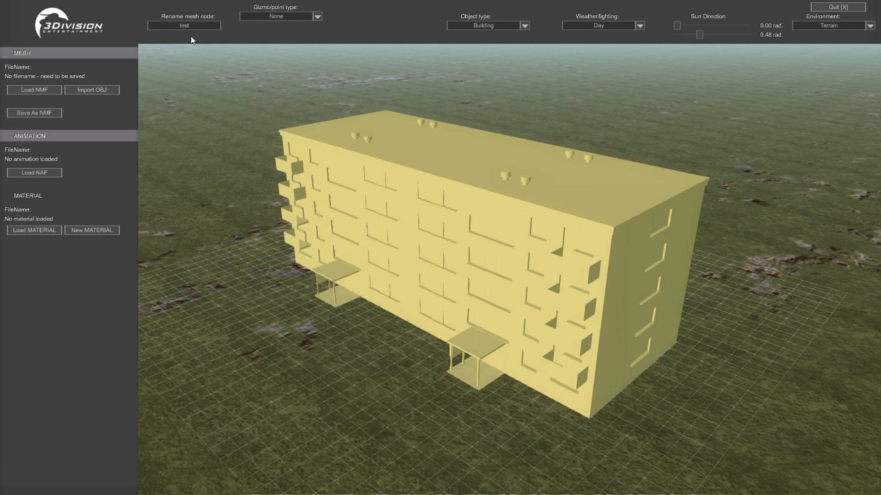
# Save the mesh as an NMF file named test in the workshop test folder, using the copied path
pyautogui.click(43, 113)
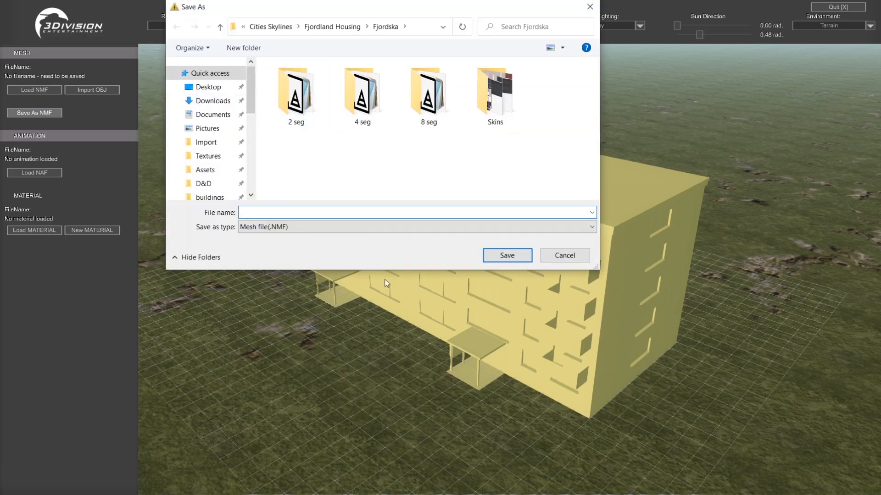
pyautogui.click(415, 26)
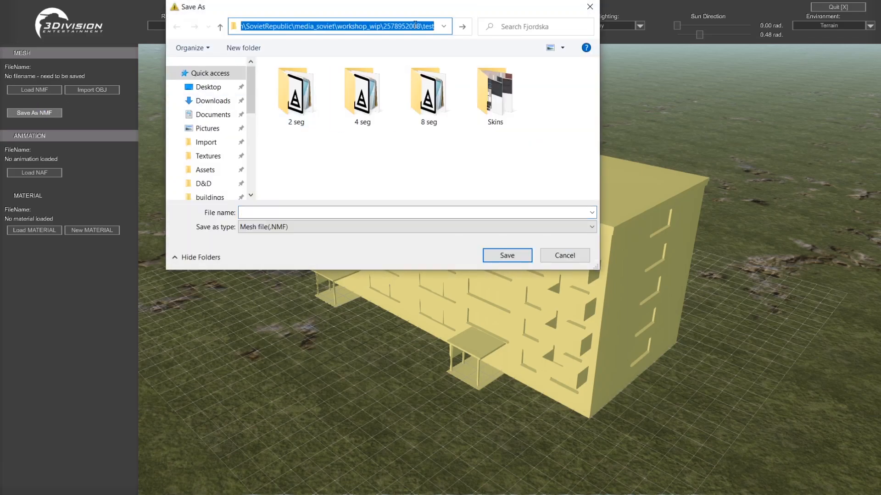
pyautogui.hotkey('ctrl', 'v')
pyautogui.press('Return')
pyautogui.click(277, 212)
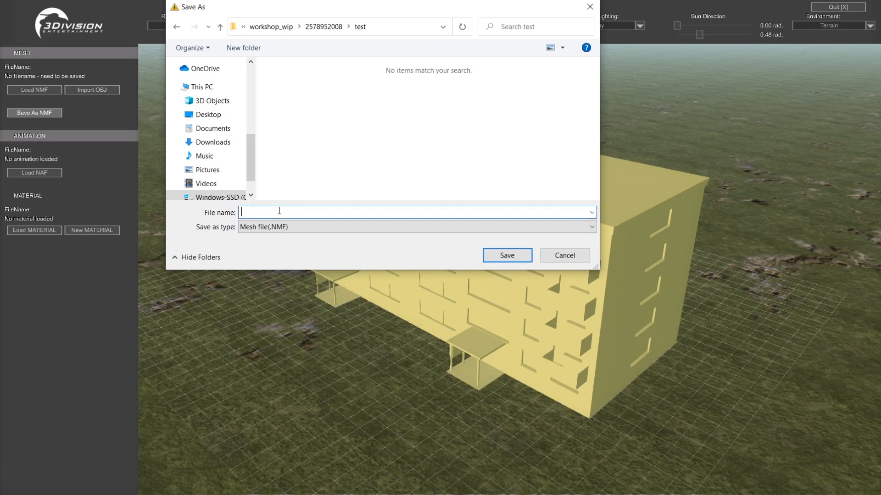
pyautogui.write('test')
pyautogui.click(505, 257)
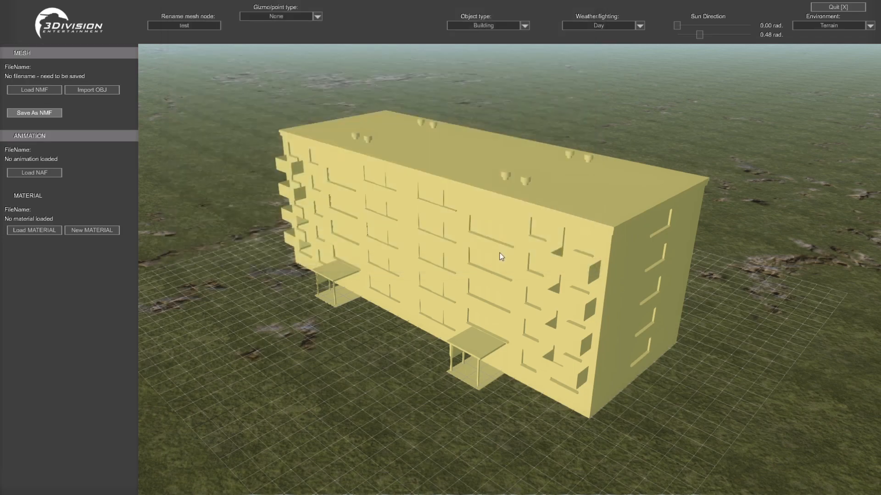
pyautogui.click(500, 281)
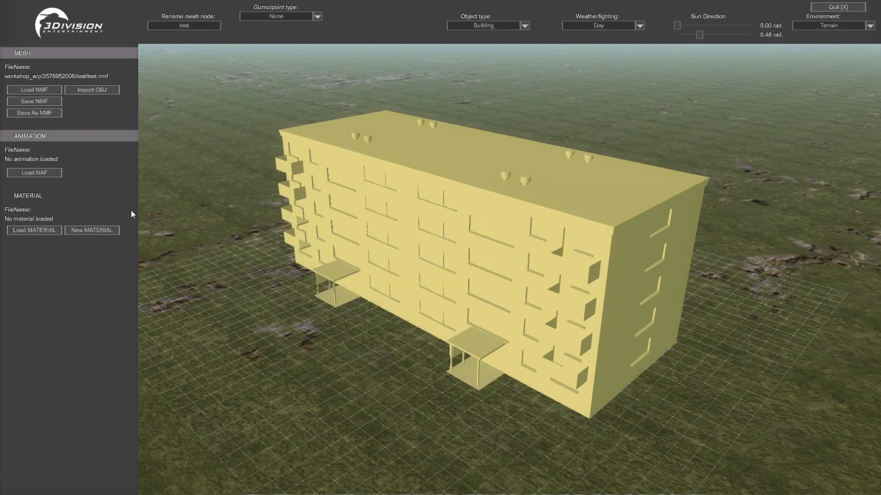
# Create a new material for the building and select its submaterial named Material
pyautogui.click(95, 229)
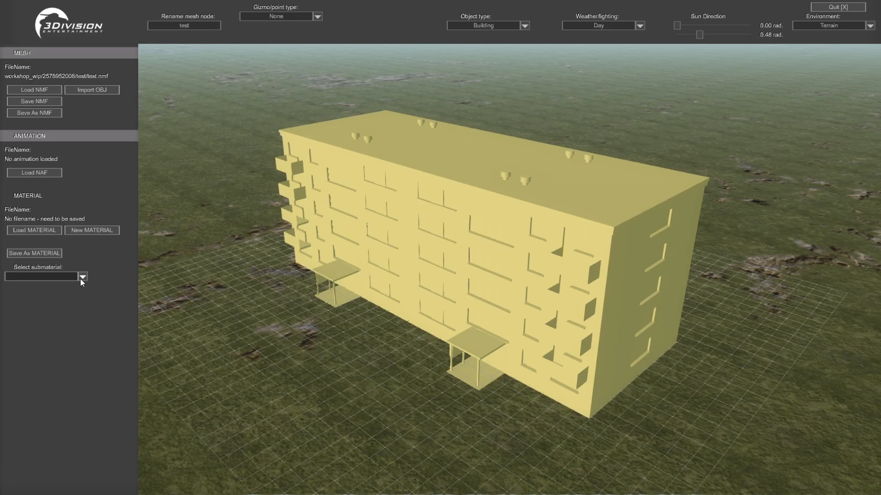
pyautogui.click(81, 277)
pyautogui.click(57, 286)
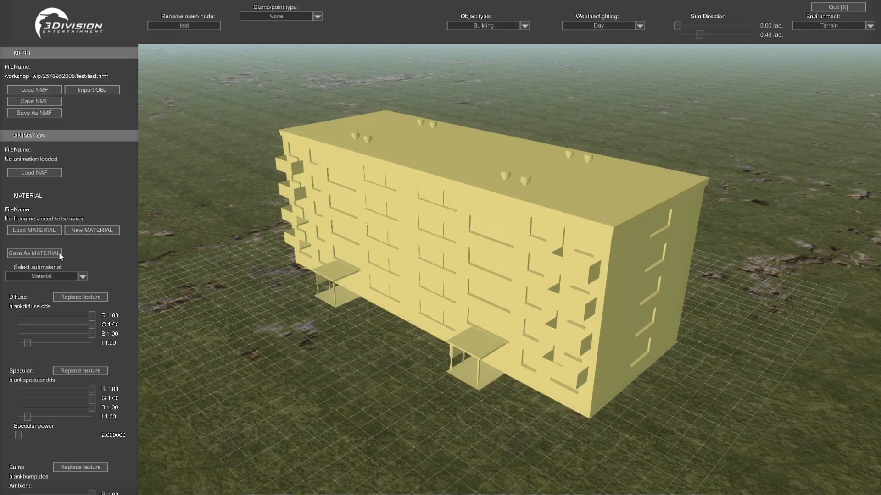
# Save the new material as an MTL file named test in the workshop test folder
pyautogui.click(44, 254)
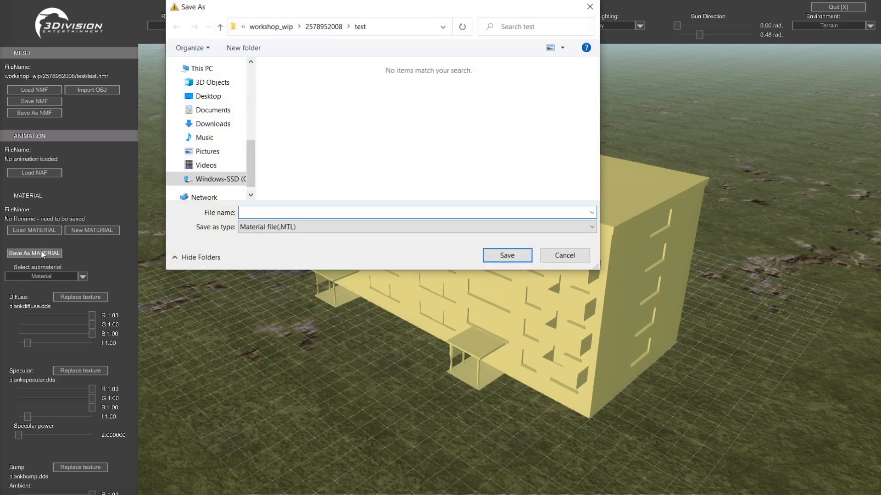
pyautogui.write('test')
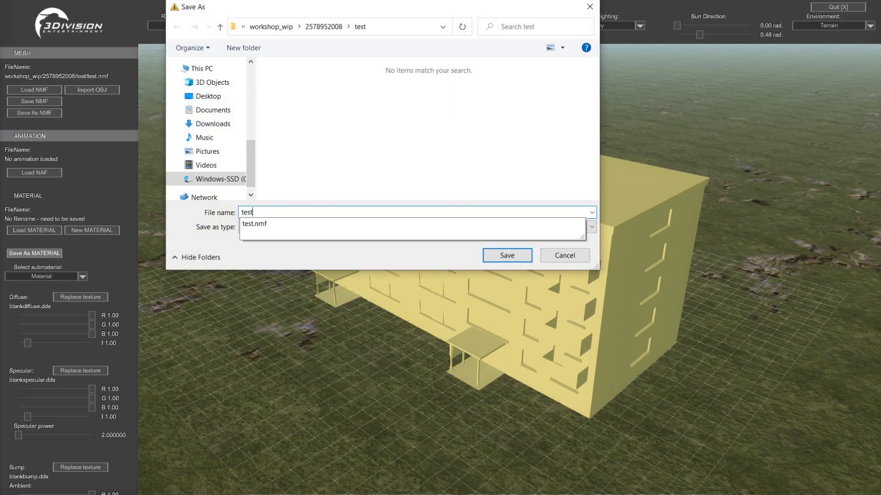
pyautogui.click(308, 136)
pyautogui.click(507, 255)
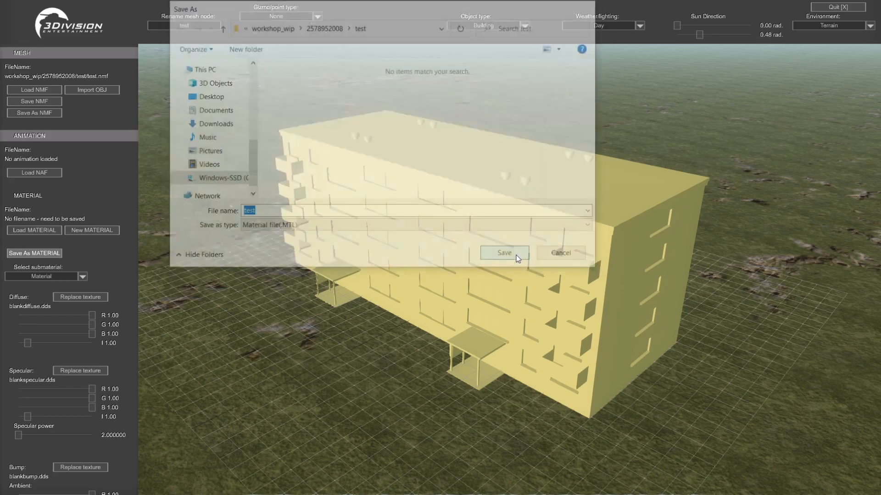
pyautogui.click(466, 287)
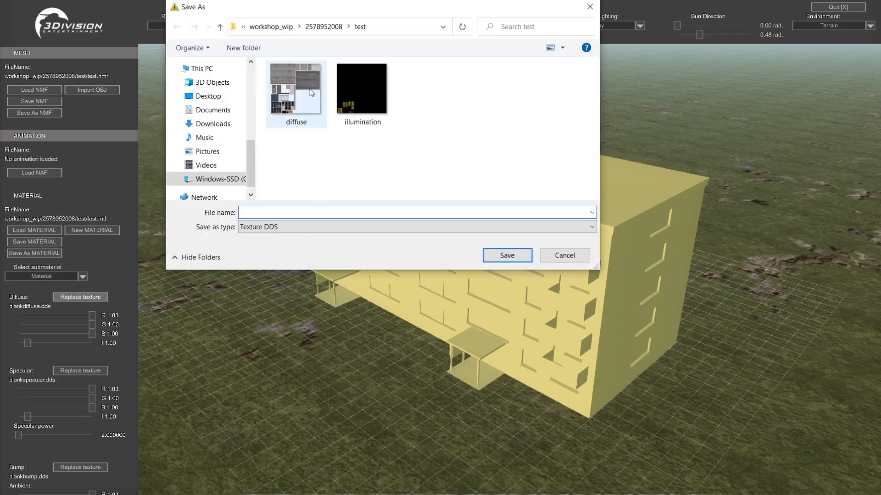
# Replace the diffuse texture with diffuse.dds from the test folder and set the diffuse color to R 0.68, G 0.73, B 0.72
pyautogui.doubleClick(310, 90)
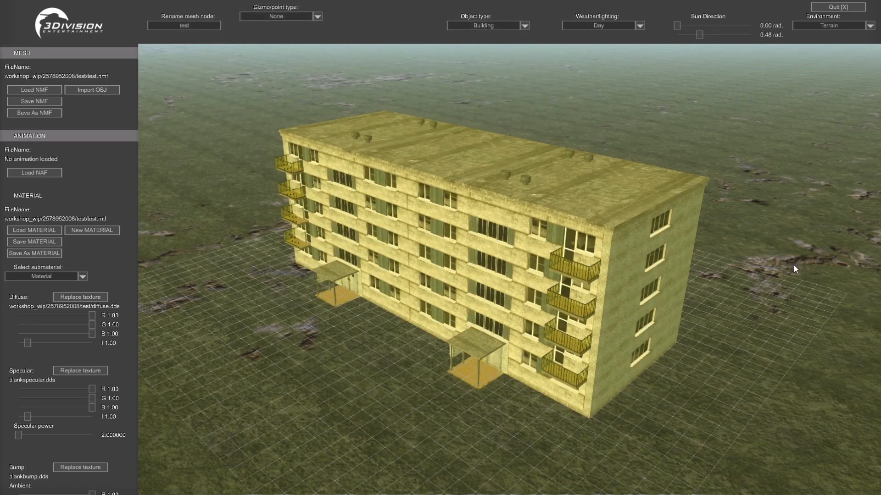
pyautogui.moveTo(750, 241); pyautogui.dragTo(813, 252, button='middle')
pyautogui.press('d')
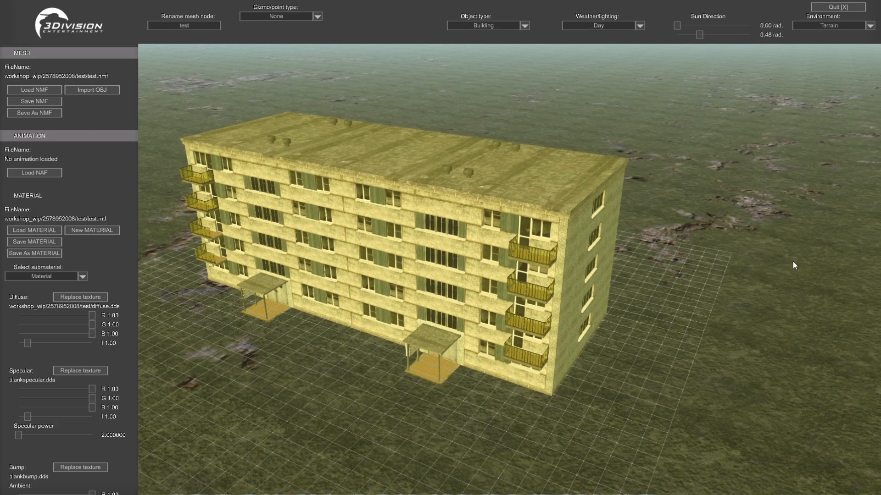
pyautogui.moveTo(767, 245); pyautogui.dragTo(751, 248, button='middle')
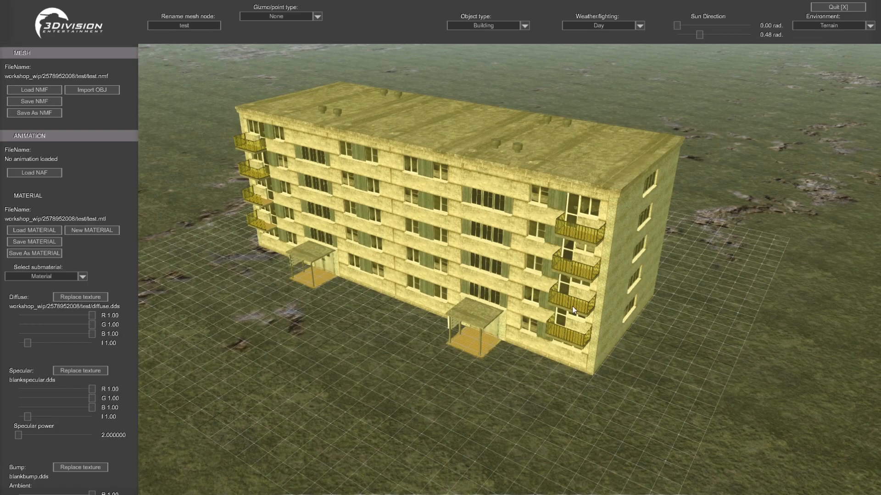
pyautogui.moveTo(93, 315); pyautogui.dragTo(71, 336)
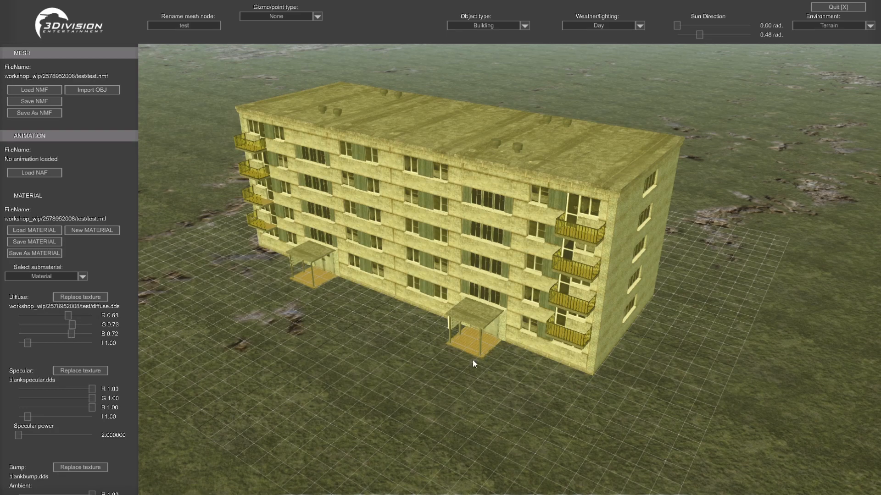
# Save the textured material as an MTL file again, choosing the existing test.mtl in the test folder as its name
pyautogui.moveTo(695, 311); pyautogui.dragTo(721, 293, button='middle')
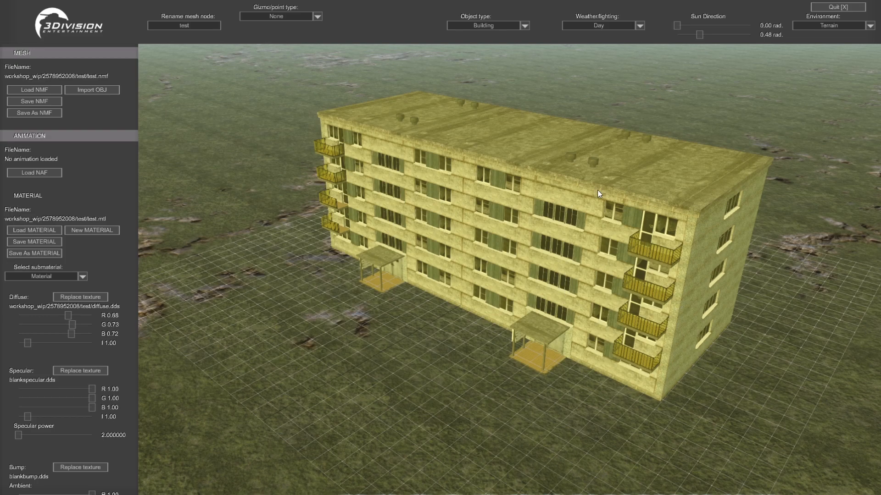
pyautogui.press('d')
pyautogui.press('a')
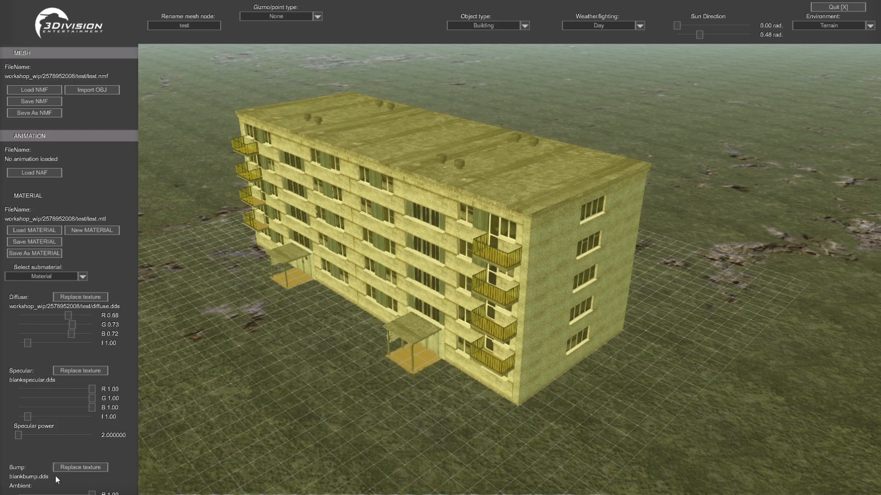
pyautogui.click(30, 254)
pyautogui.click(321, 91)
pyautogui.click(506, 255)
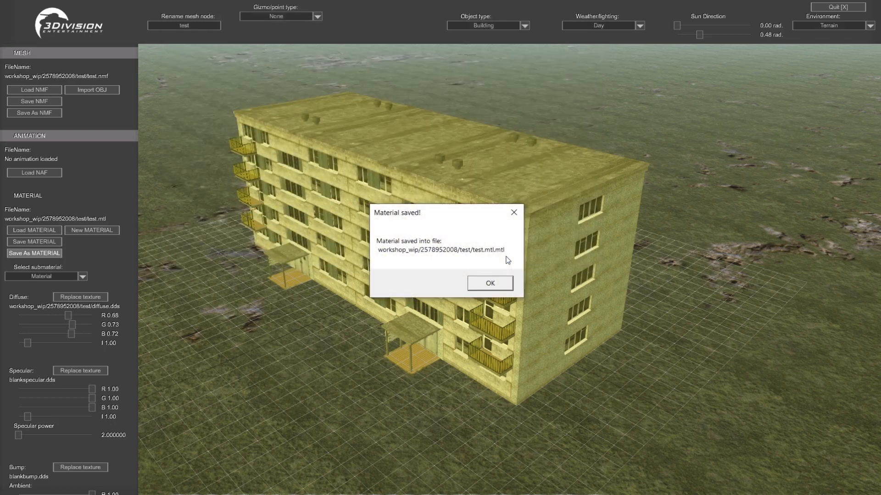
pyautogui.click(489, 283)
# Switch to the test folder window in File Explorer and delete the older material file listed as test
pyautogui.press('super+d')
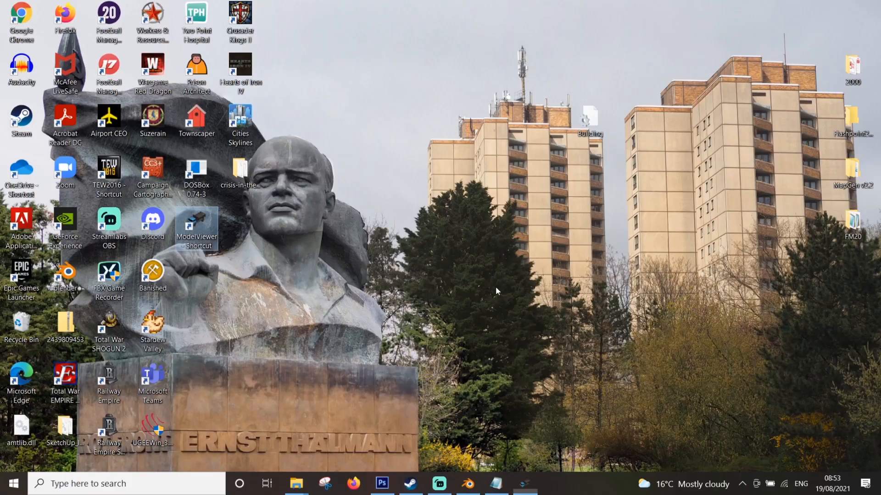
pyautogui.click(295, 482)
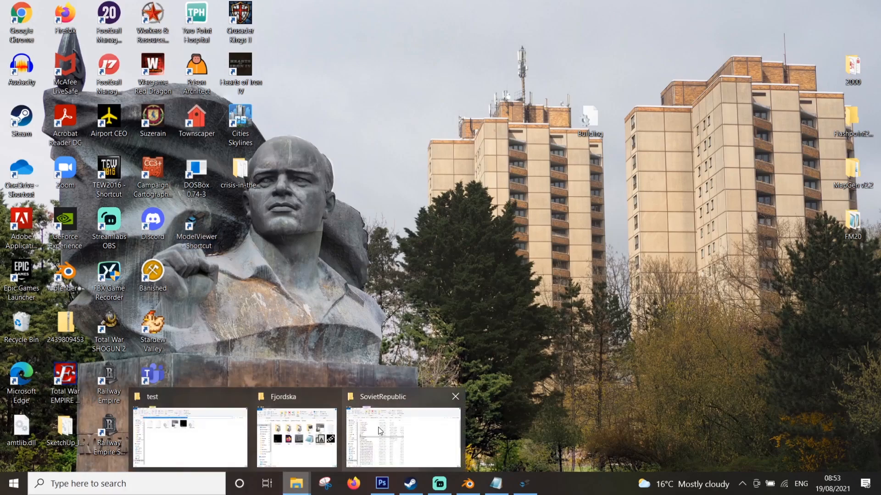
pyautogui.click(259, 428)
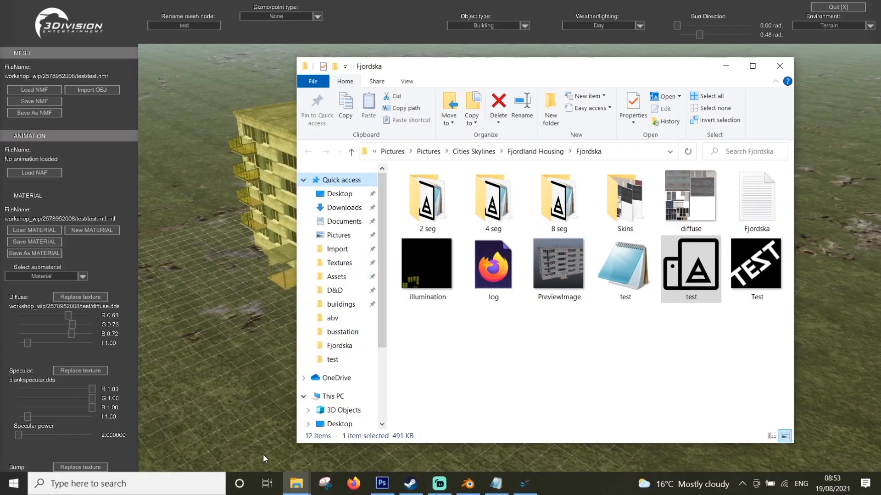
pyautogui.press('super+d')
pyautogui.moveTo(296, 483)
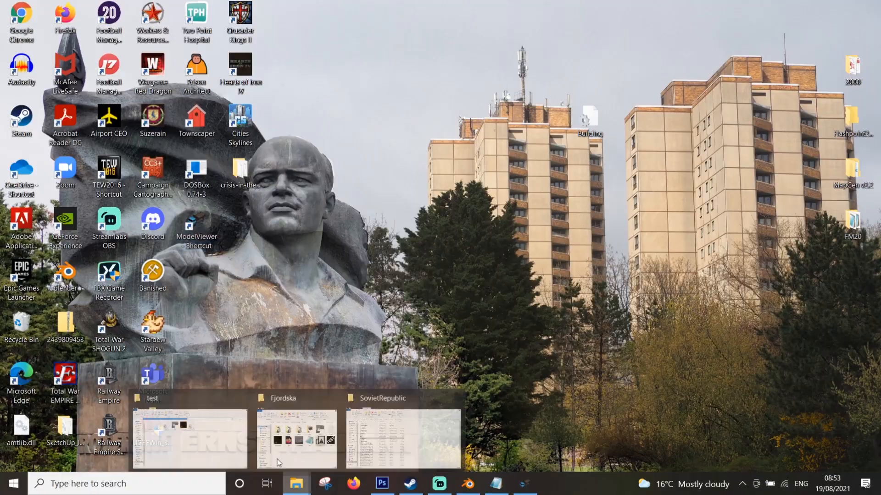
pyautogui.click(231, 432)
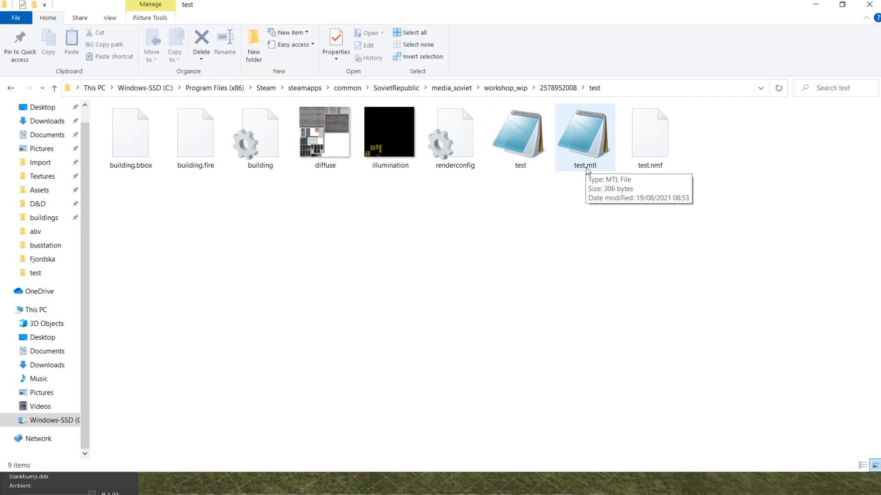
pyautogui.doubleClick(538, 158)
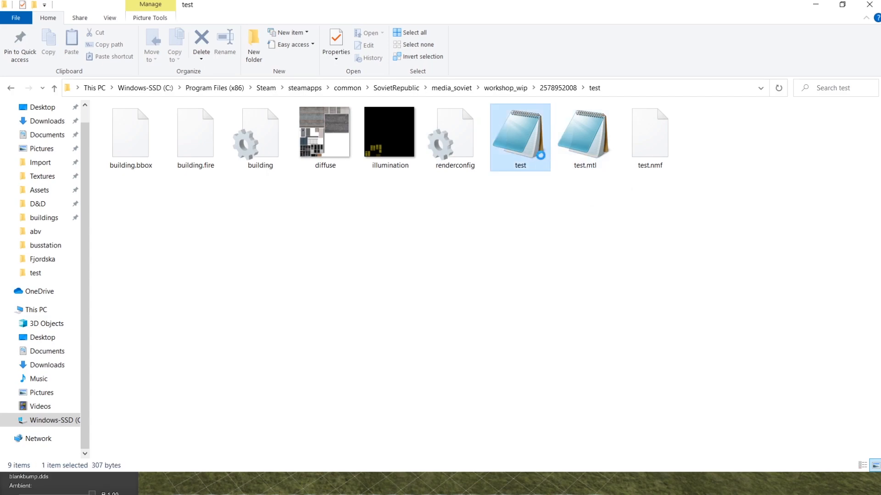
pyautogui.press('Delete')
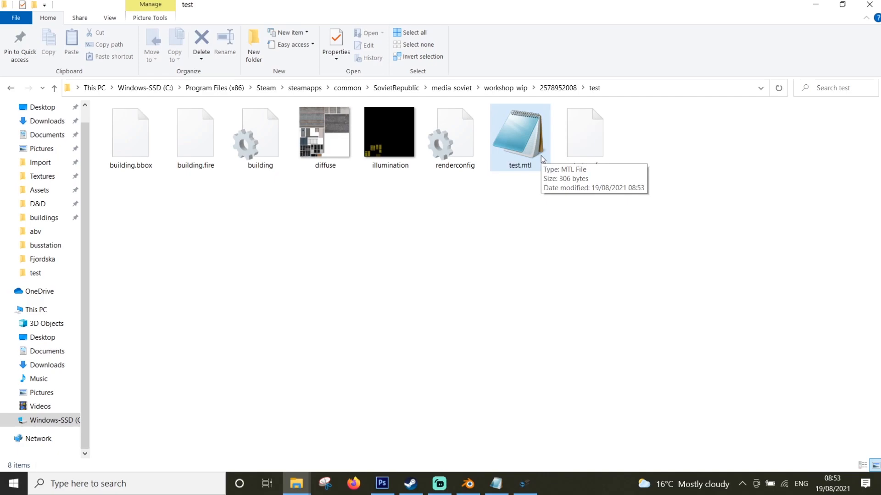
# Rename the test.mtl file in the test folder as test, removing the duplicate mtl extension
pyautogui.rightClick(527, 155)
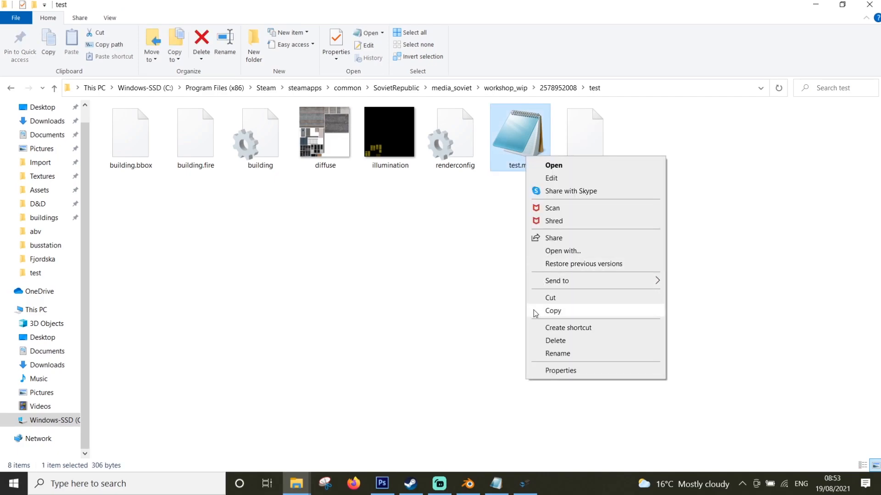
pyautogui.click(569, 357)
pyautogui.press('Right')
pyautogui.press('BackSpace')
pyautogui.press('BackSpace')
pyautogui.press('BackSpace')
pyautogui.press('BackSpace')
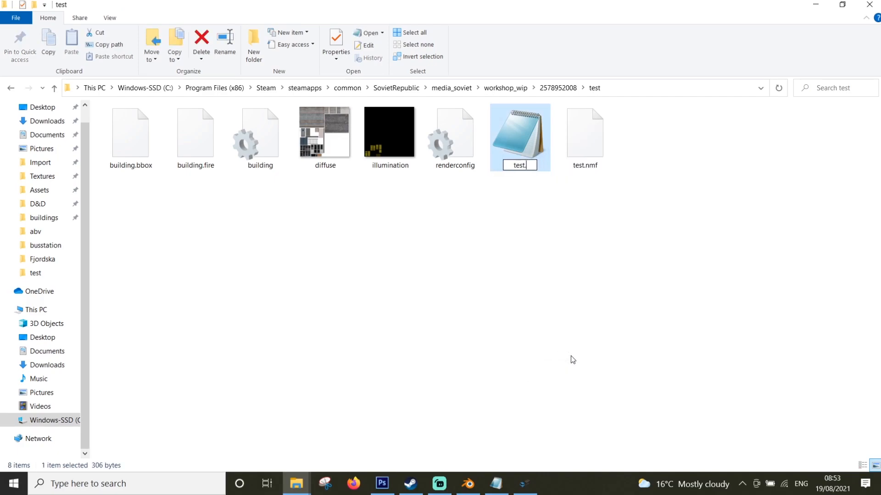
pyautogui.press('Return')
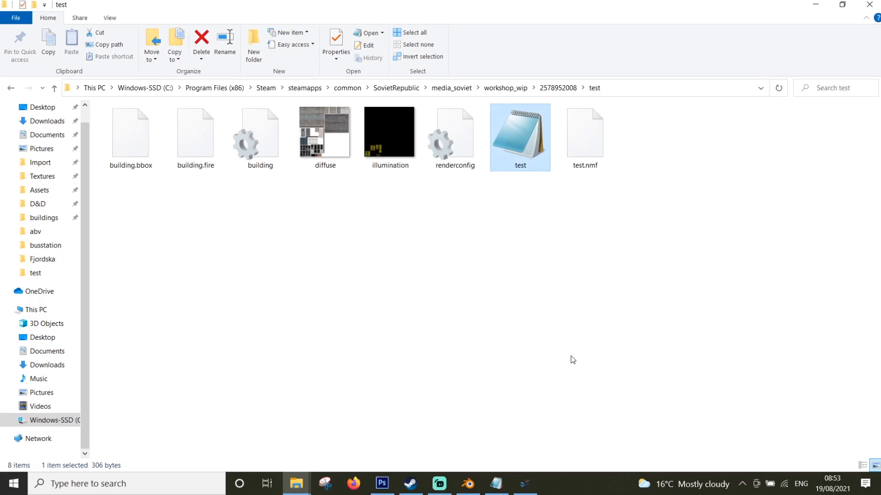
# Open the renamed test material file in Notepad, shift its window aside and return to the test folder
pyautogui.doubleClick(511, 127)
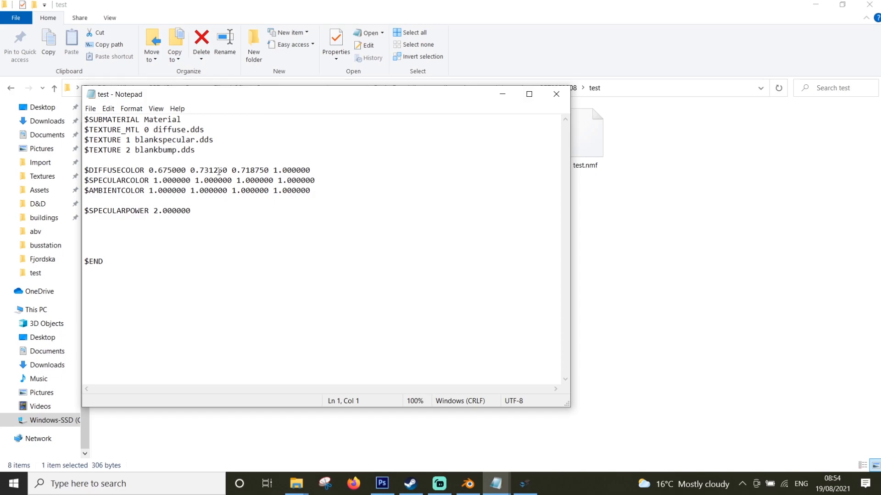
pyautogui.moveTo(365, 97); pyautogui.dragTo(581, 95)
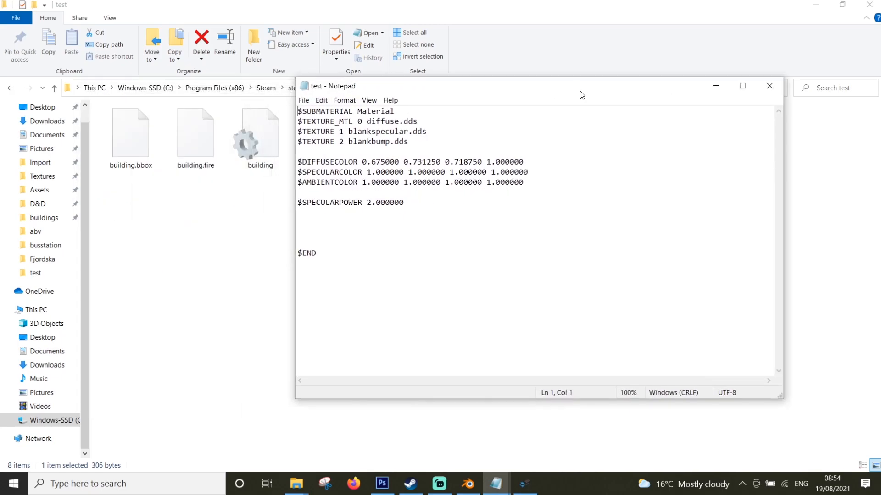
pyautogui.click(268, 200)
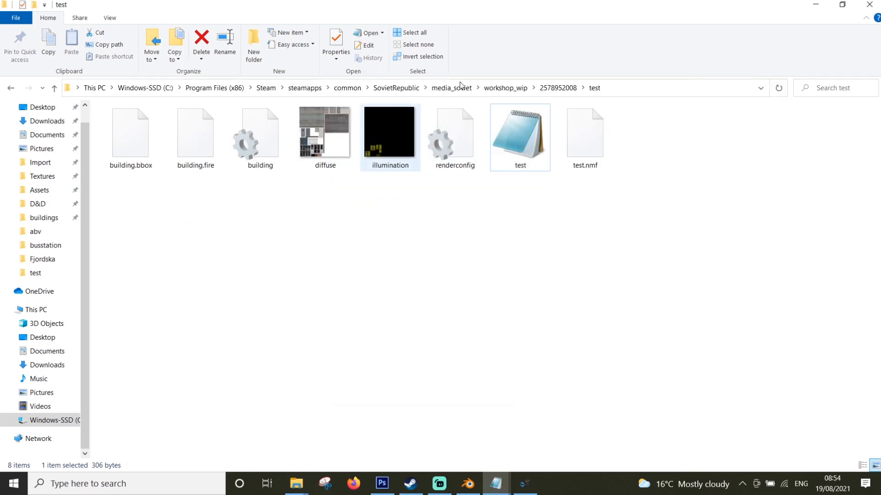
pyautogui.click(522, 90)
pyautogui.click(137, 200)
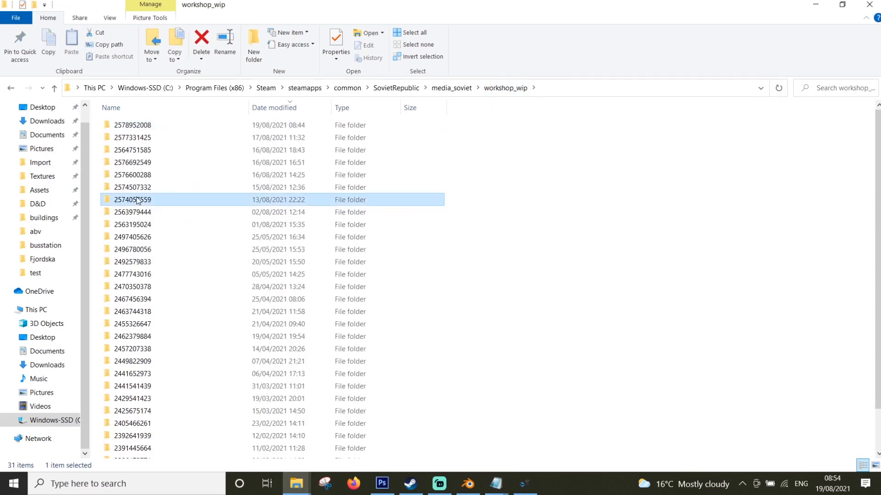
pyautogui.doubleClick(137, 200)
pyautogui.click(127, 148)
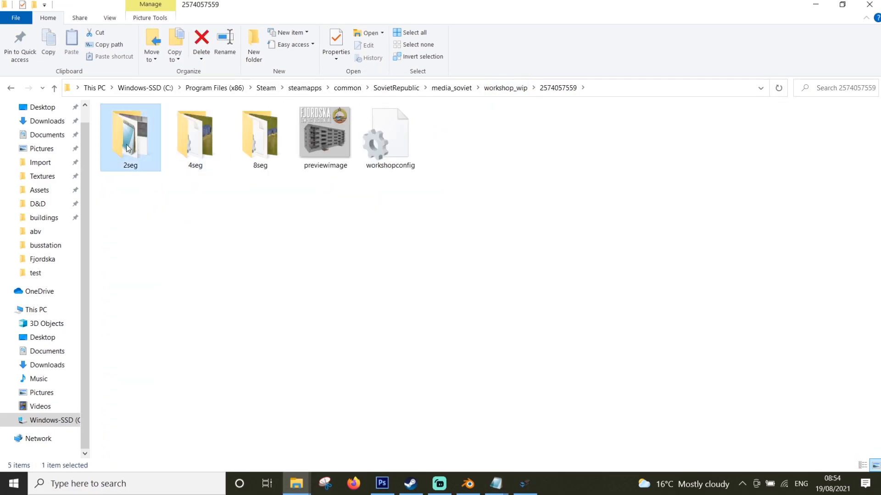
pyautogui.doubleClick(128, 148)
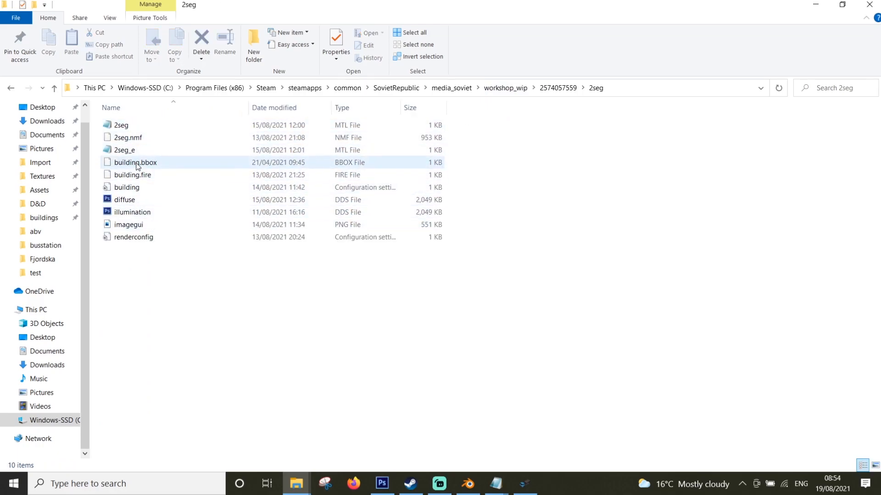
pyautogui.doubleClick(136, 127)
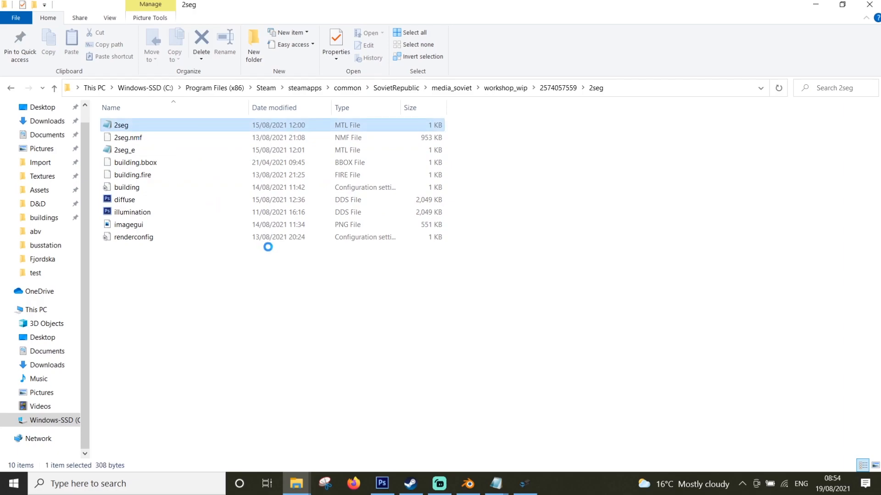
pyautogui.moveTo(197, 204); pyautogui.dragTo(84, 163)
pyautogui.hotkey('ctrl', 'c')
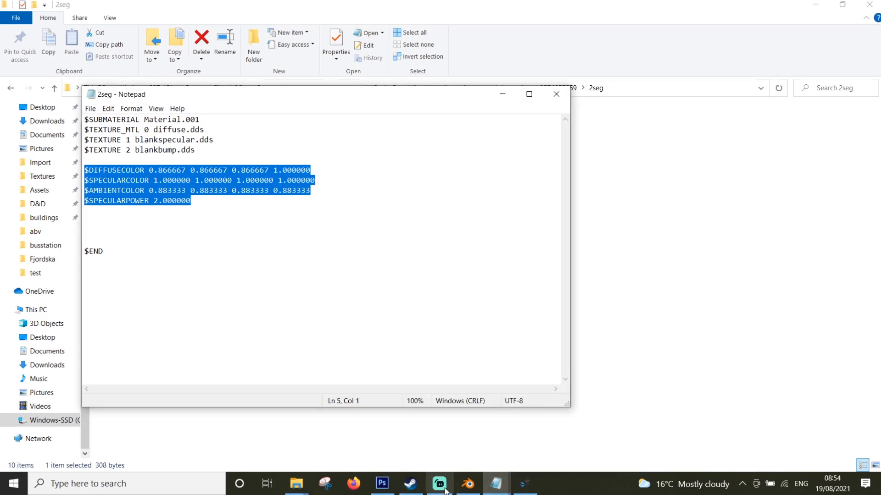
# Replace the test material's three color lines with the copied block (diffuse 0.866667, specular 1, ambient 0.883333, specular power 2) and save the file
pyautogui.moveTo(496, 484)
pyautogui.click(463, 440)
pyautogui.moveTo(525, 183); pyautogui.dragTo(292, 162)
pyautogui.hotkey('ctrl', 'v')
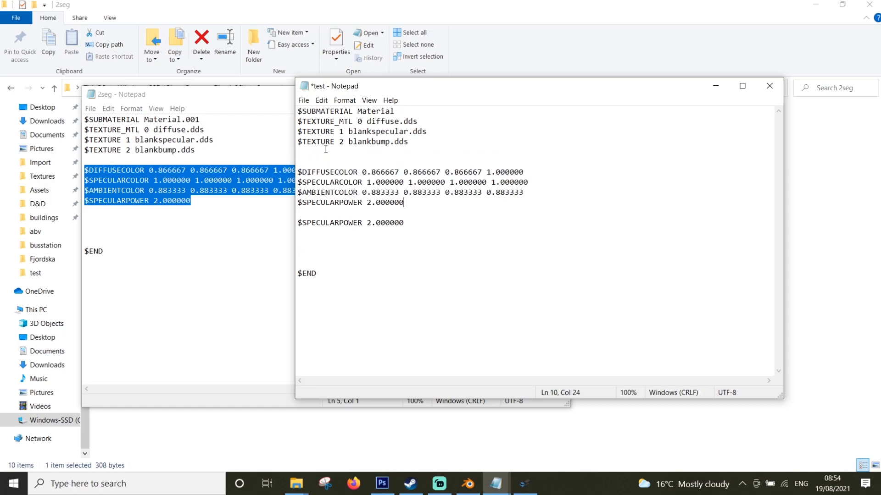
pyautogui.click(304, 101)
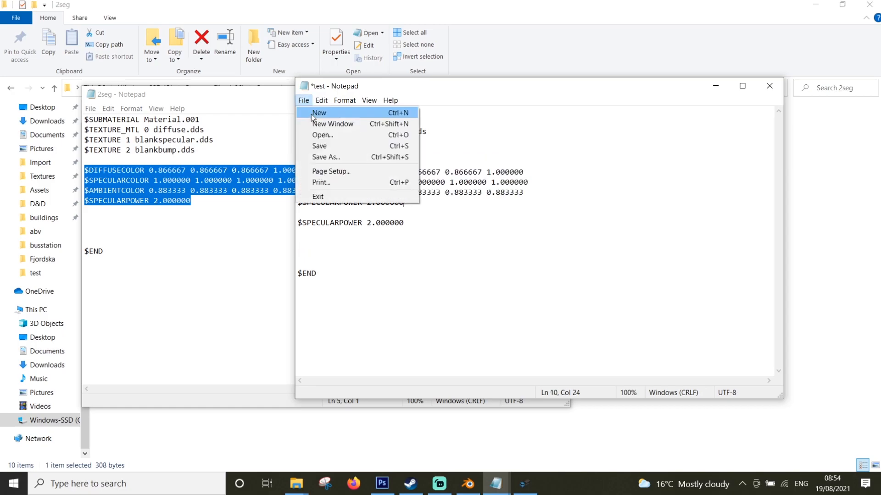
pyautogui.click(331, 147)
pyautogui.click(268, 110)
pyautogui.click(547, 101)
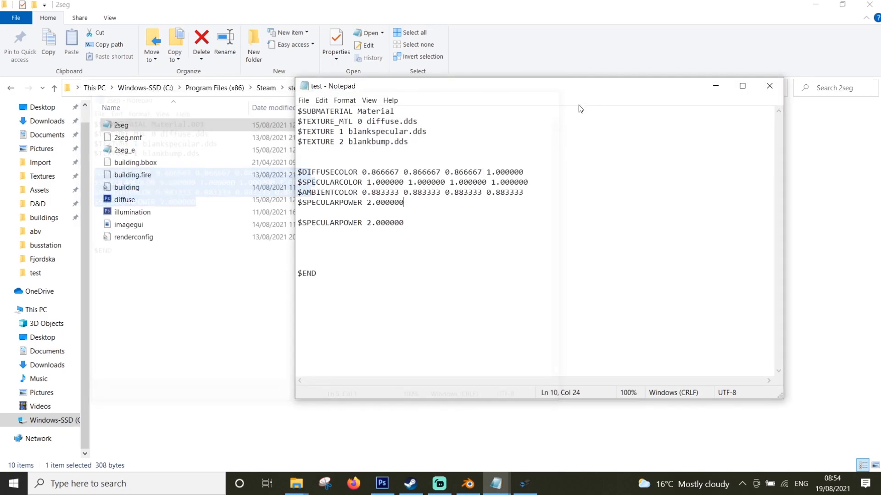
pyautogui.click(12, 87)
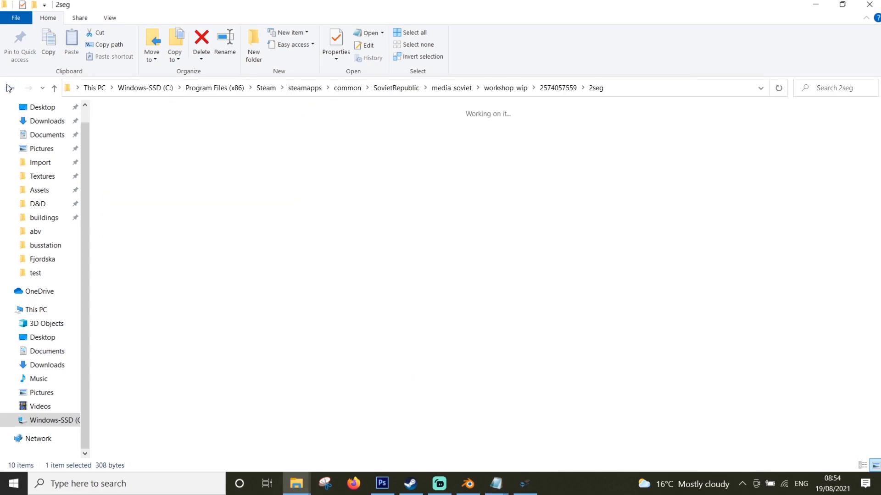
pyautogui.click(8, 88)
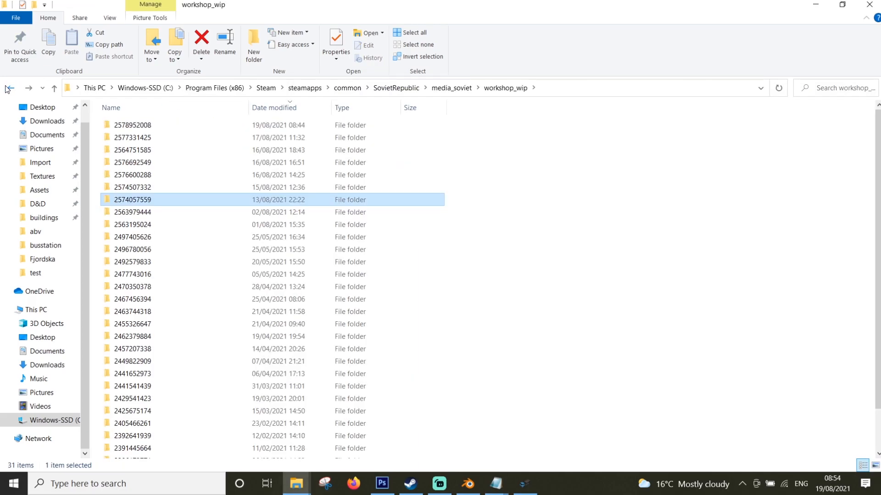
pyautogui.click(134, 126)
pyautogui.doubleClick(133, 126)
# Switch to ModelViewer, replace the specular texture with illumination.dds from the test folder and set the specular intensity to 2.05
pyautogui.click(524, 485)
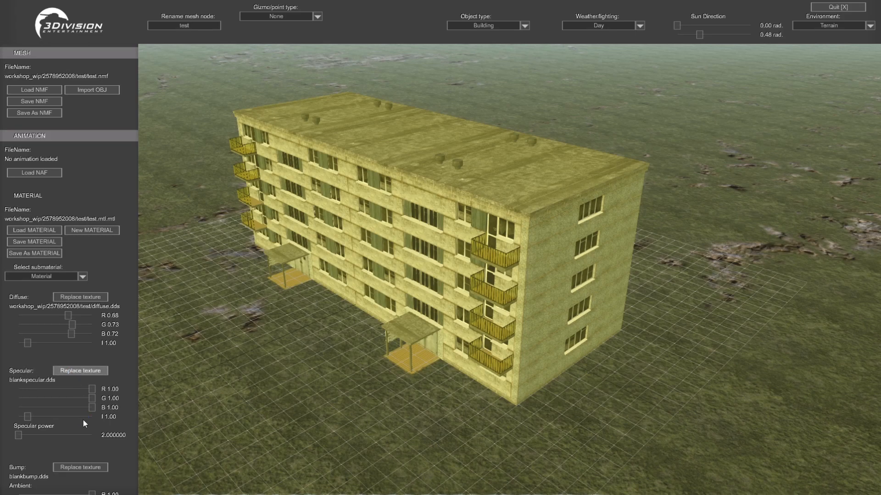
pyautogui.doubleClick(361, 92)
pyautogui.moveTo(482, 239); pyautogui.dragTo(437, 316, button='middle')
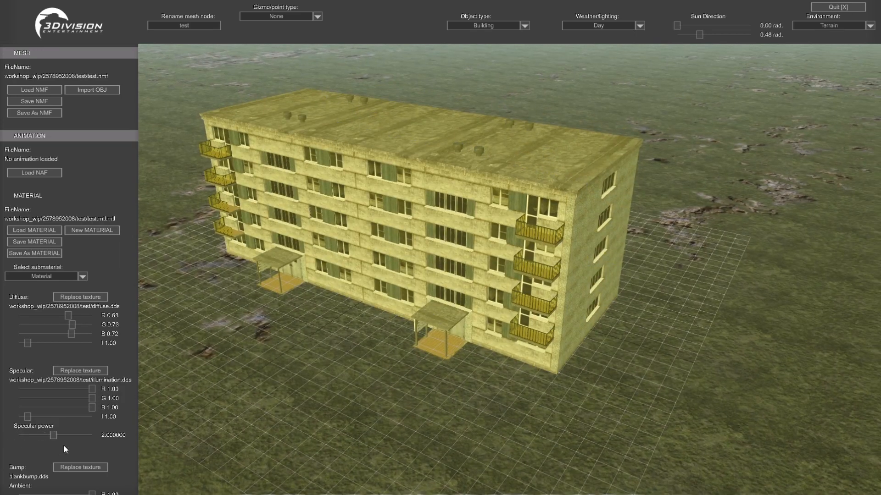
pyautogui.moveTo(25, 413); pyautogui.dragTo(103, 427)
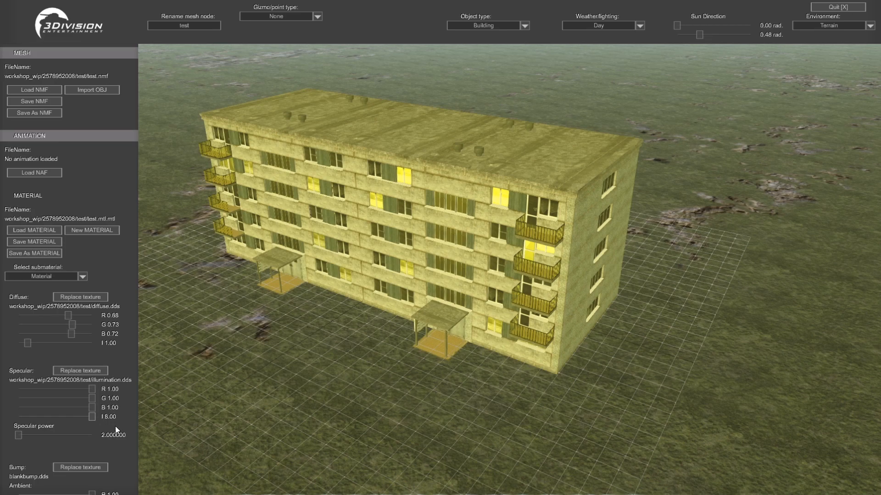
pyautogui.moveTo(60, 424); pyautogui.dragTo(34, 428)
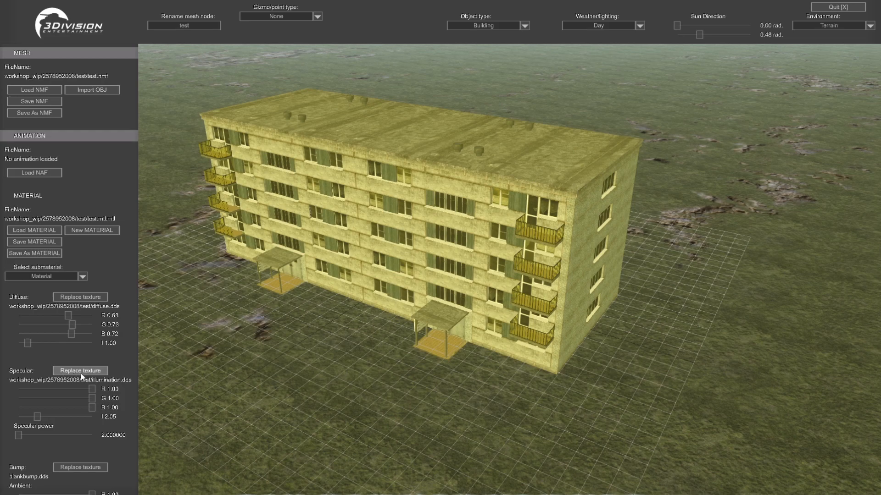
# Save the emissive material as a new MTL file named test_e in the test folder
pyautogui.click(37, 252)
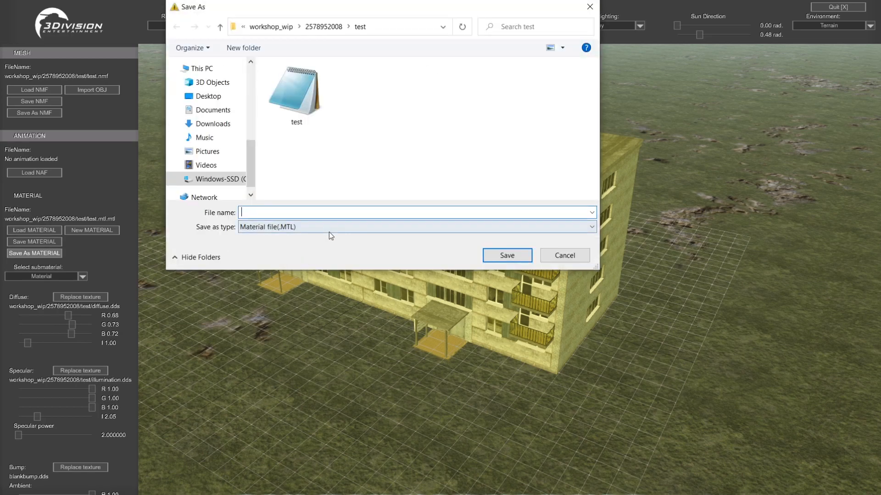
pyautogui.write('test_e')
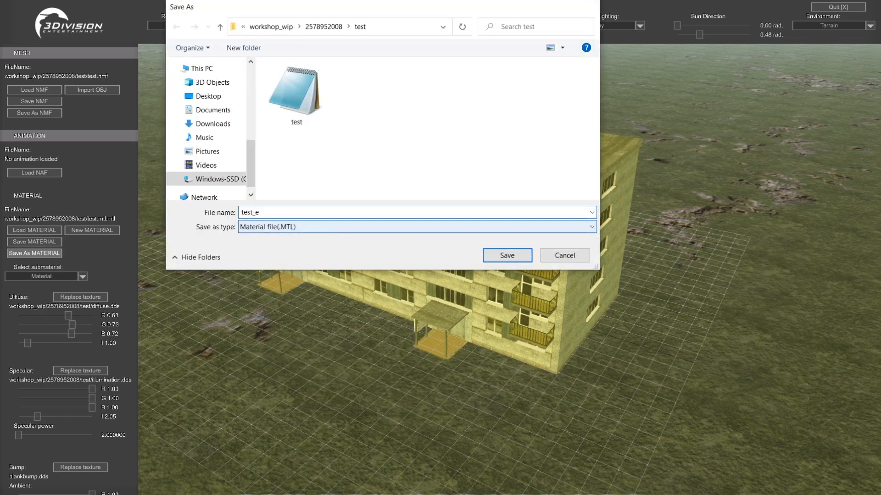
pyautogui.press('Return')
pyautogui.press('Return')
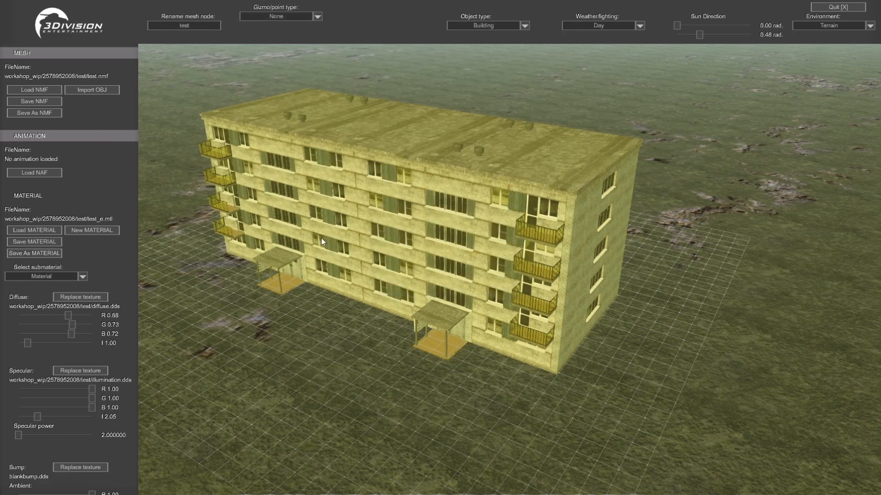
pyautogui.press('super+d')
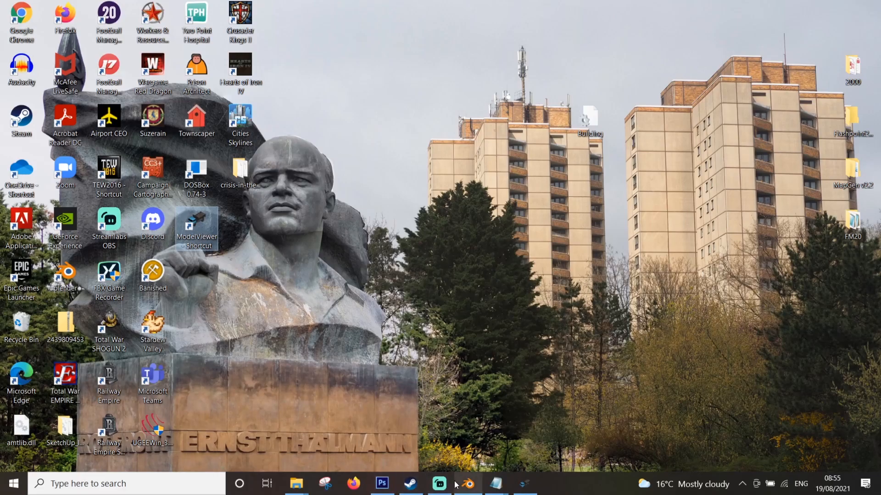
pyautogui.moveTo(463, 475)
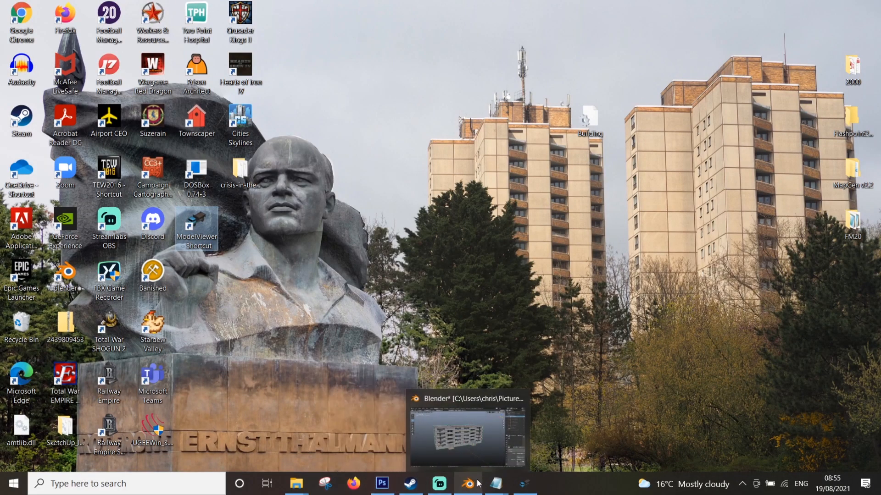
pyautogui.click(494, 484)
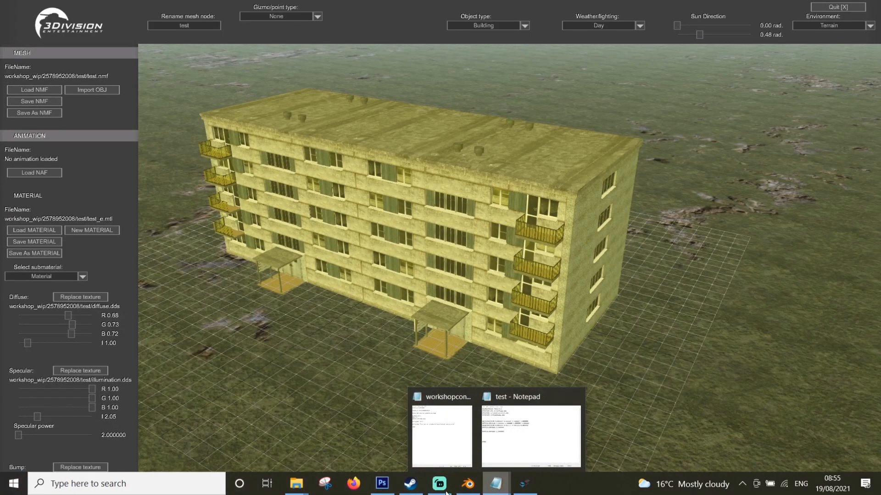
pyautogui.moveTo(296, 484)
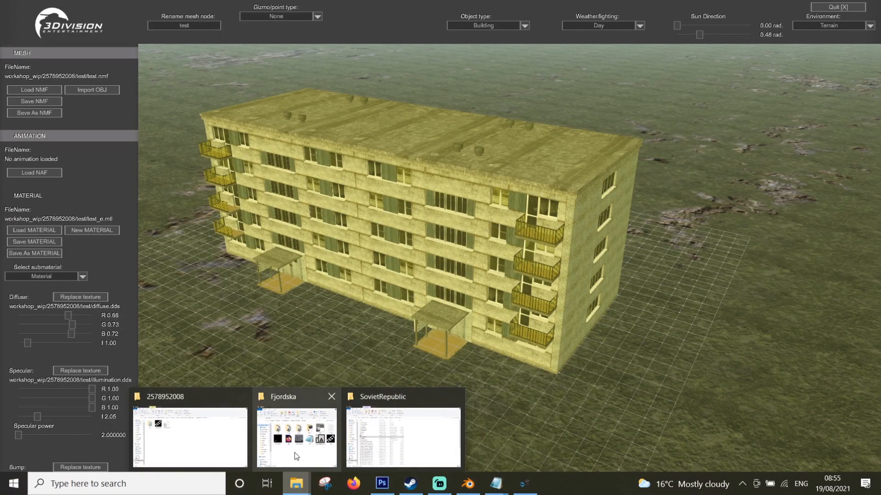
pyautogui.click(218, 437)
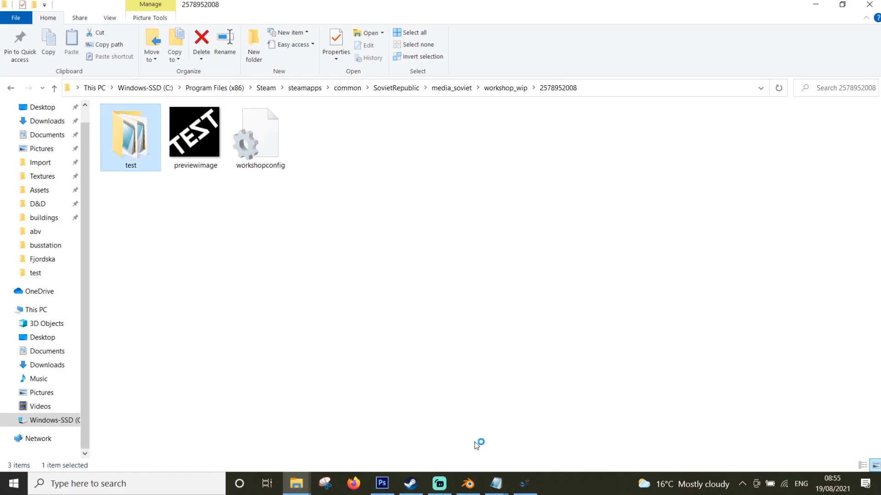
pyautogui.press('Return')
# Close the test and workshopconfig files that are still open in Notepad
pyautogui.moveTo(495, 484)
pyautogui.click(577, 397)
pyautogui.click(521, 405)
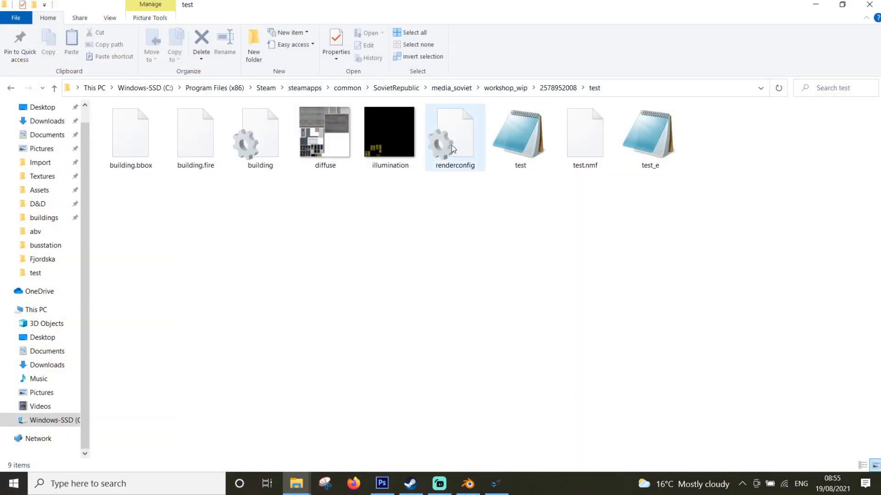
# Open renderconfig in Notepad, set its MODEL entry to test.nmf and move the window below the folder's files
pyautogui.doubleClick(459, 167)
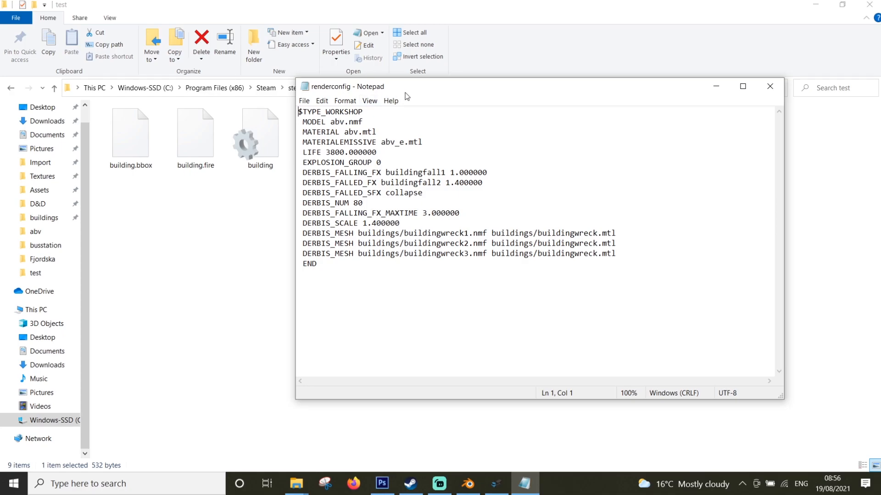
pyautogui.click(345, 122)
pyautogui.press('BackSpace')
pyautogui.press('BackSpace')
pyautogui.press('BackSpace')
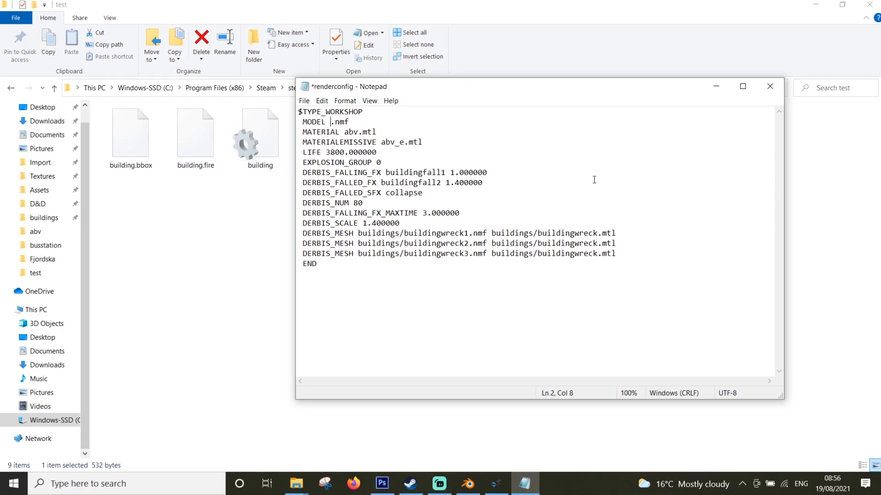
pyautogui.write('test')
pyautogui.moveTo(518, 94); pyautogui.dragTo(492, 222)
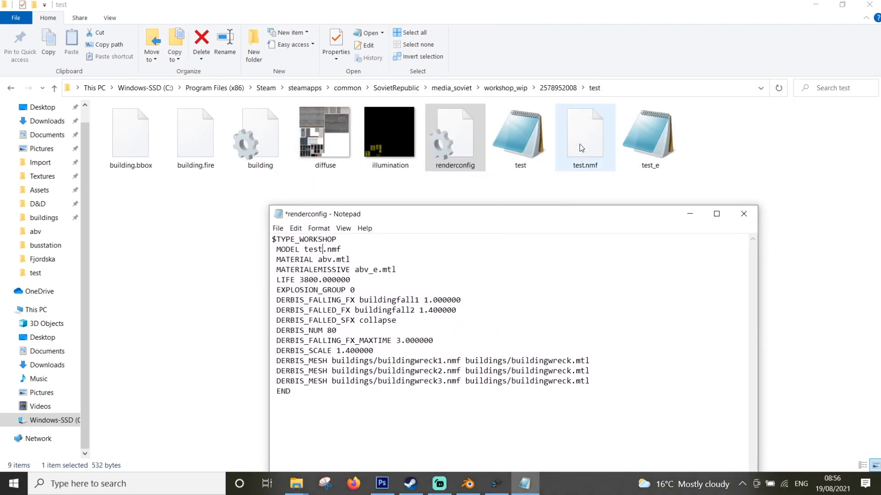
# Set the MATERIAL entry to test.mtl and MATERIALEMISSIVE to test_e.mtl, and save renderconfig
pyautogui.moveTo(331, 259); pyautogui.dragTo(318, 259)
pyautogui.write('test')
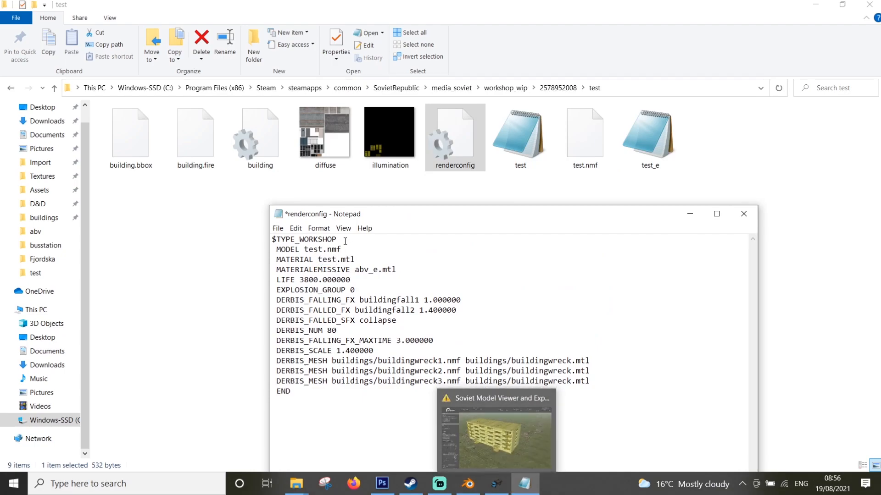
pyautogui.moveTo(369, 269); pyautogui.dragTo(359, 269)
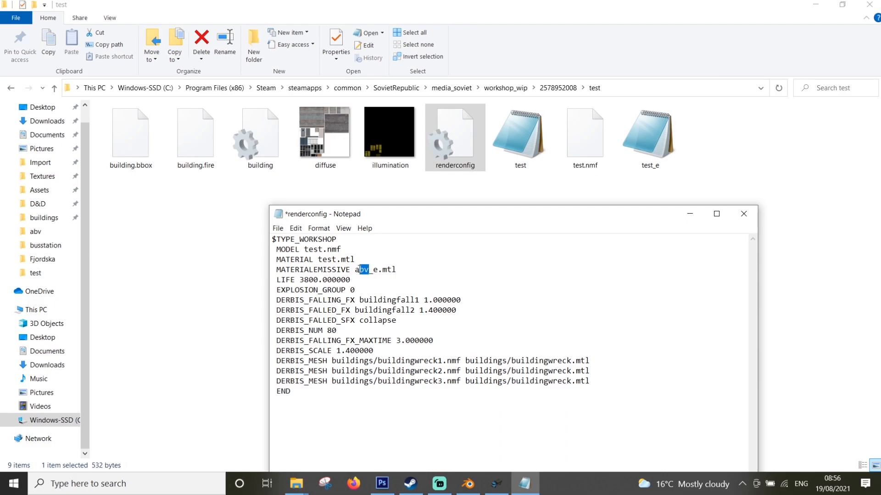
pyautogui.press('BackSpace')
pyautogui.press('BackSpace')
pyautogui.write('test')
pyautogui.hotkey('ctrl', 's')
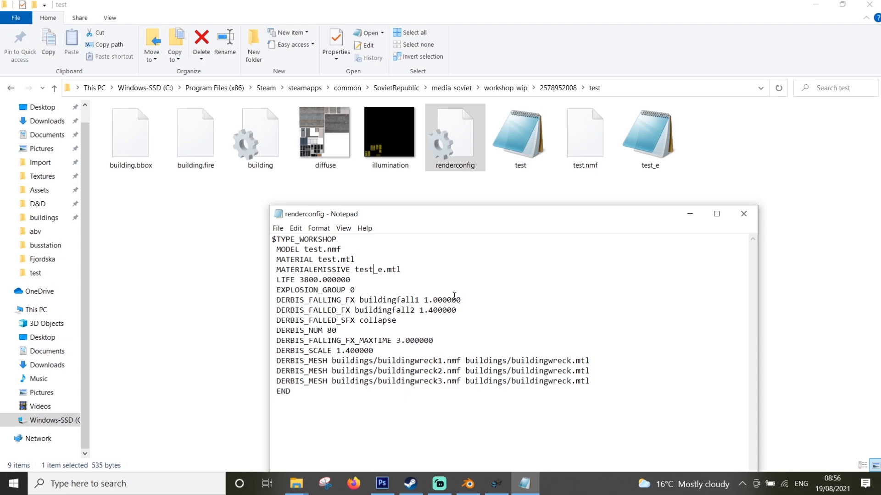
# Close renderconfig and look over the test folder's existing building file in Notepad
pyautogui.click(744, 213)
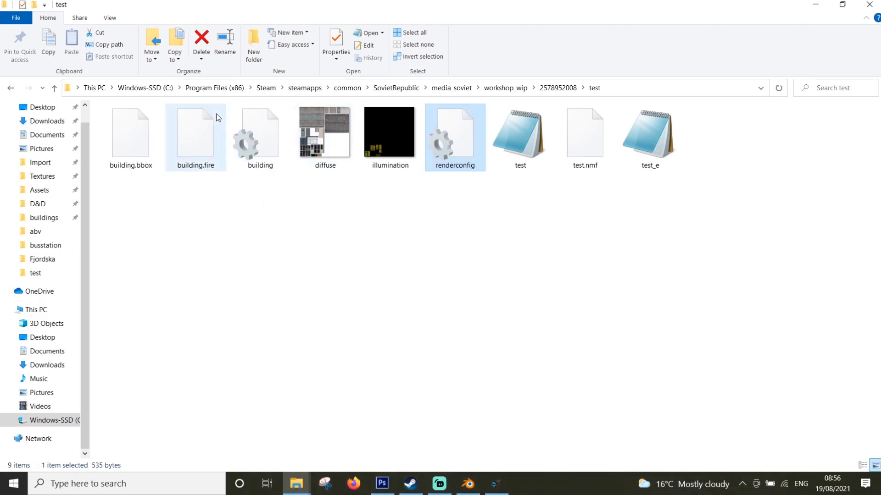
pyautogui.doubleClick(244, 131)
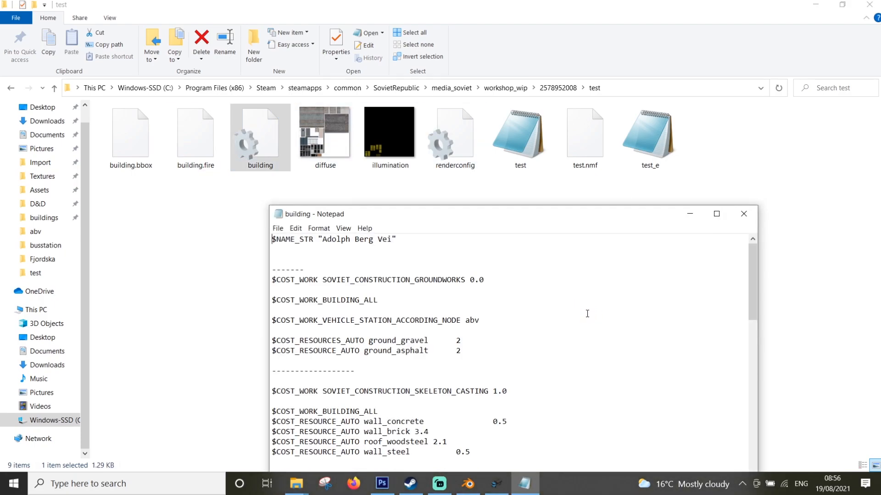
pyautogui.click(743, 214)
pyautogui.click(506, 88)
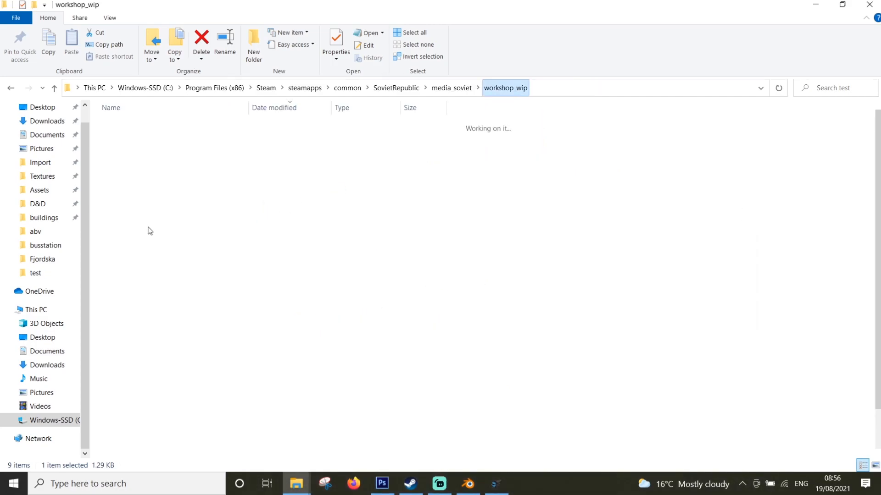
pyautogui.doubleClick(150, 237)
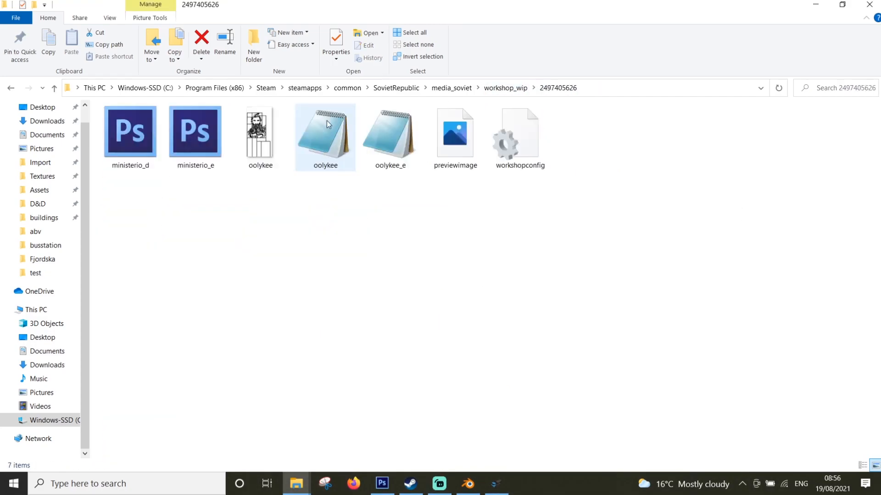
pyautogui.click(503, 88)
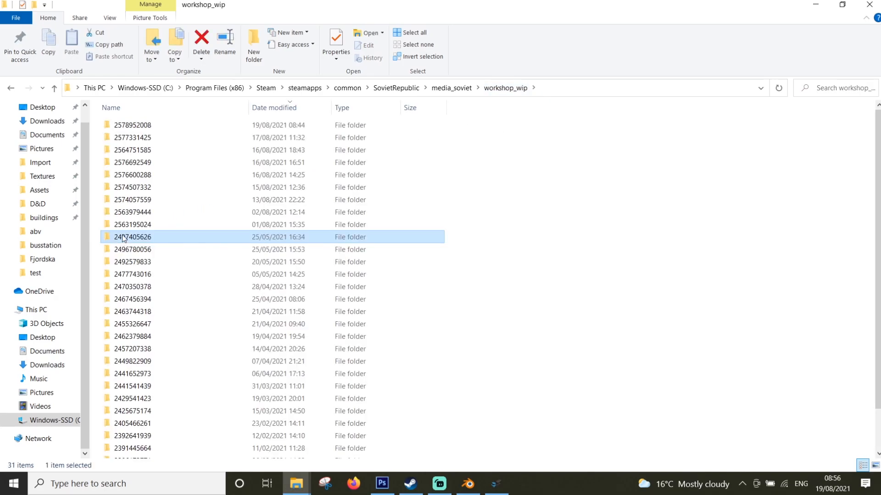
pyautogui.doubleClick(140, 199)
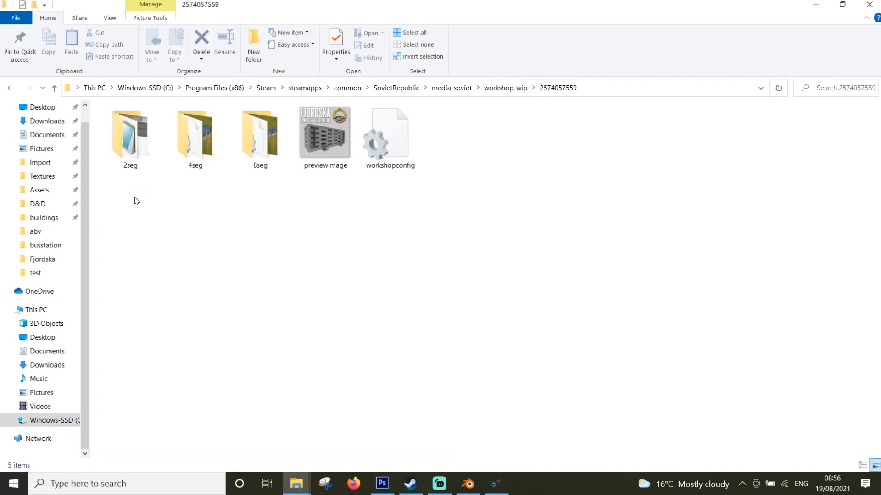
pyautogui.doubleClick(131, 141)
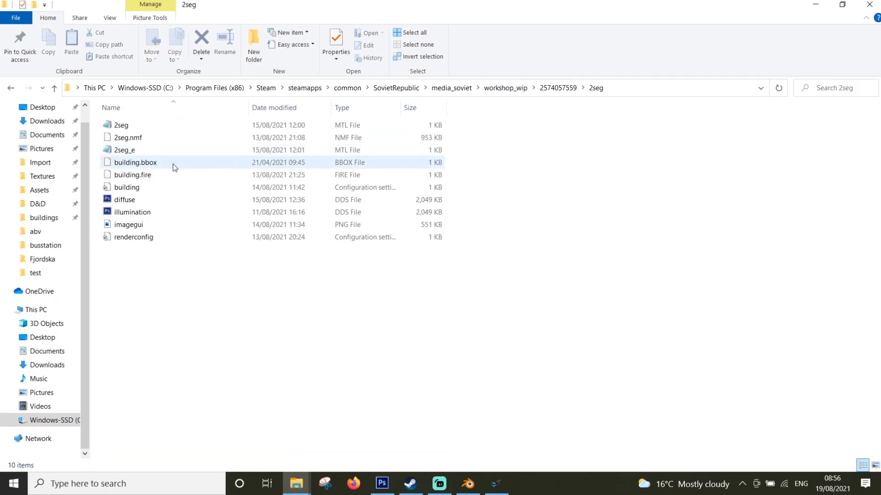
pyautogui.click(141, 188)
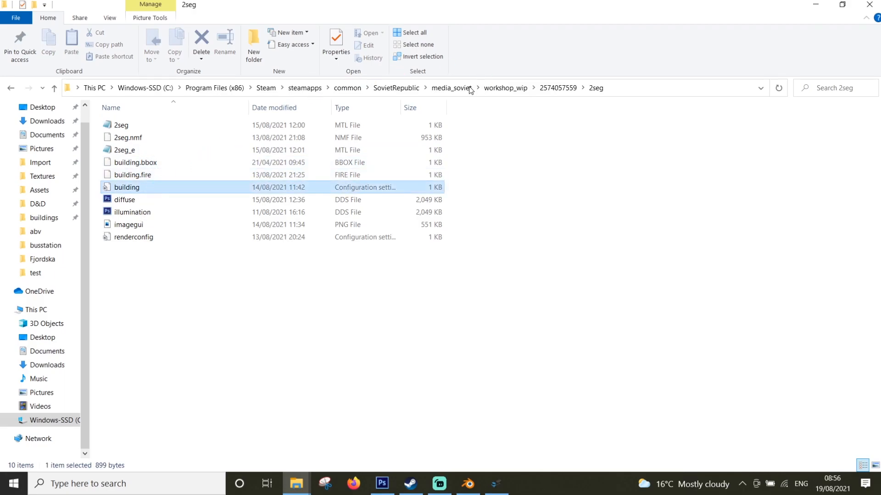
pyautogui.click(488, 89)
pyautogui.click(135, 130)
pyautogui.doubleClick(135, 131)
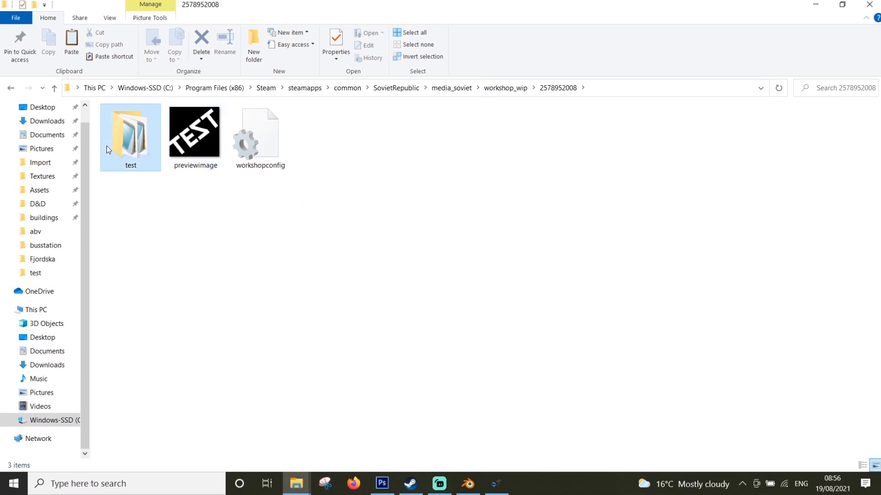
pyautogui.click(106, 146)
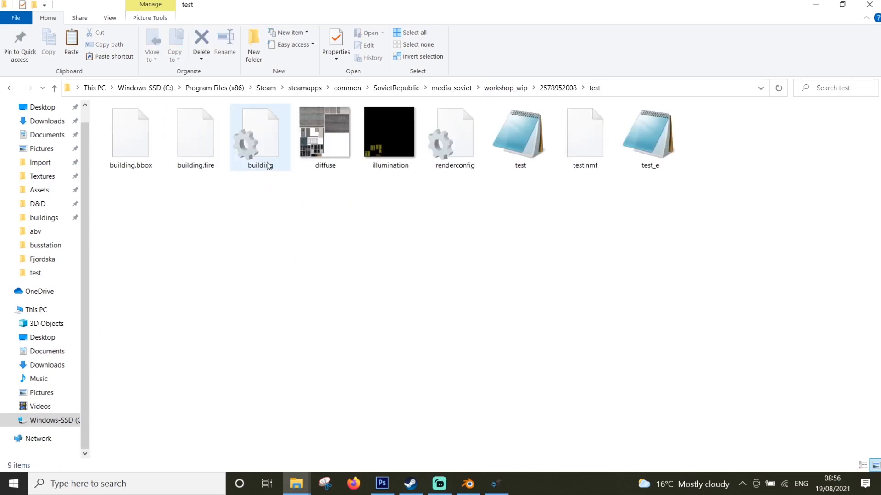
pyautogui.click(268, 166)
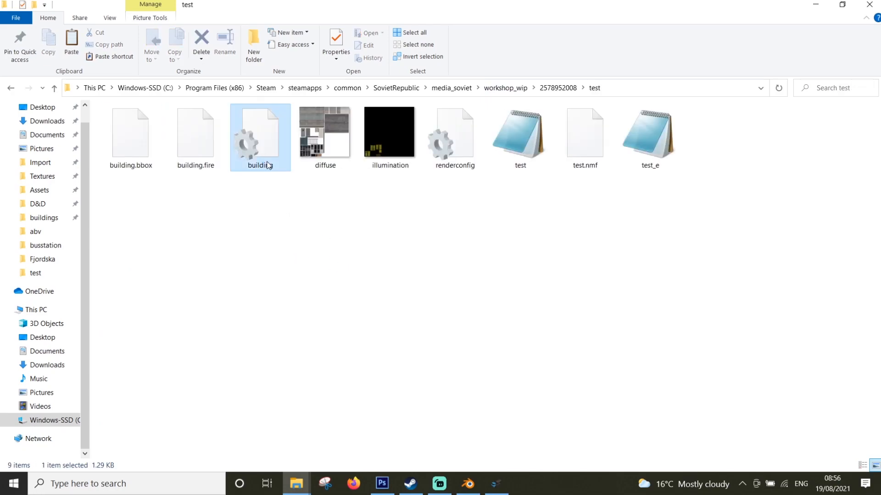
pyautogui.press('Delete')
pyautogui.hotkey('ctrl', 'z')
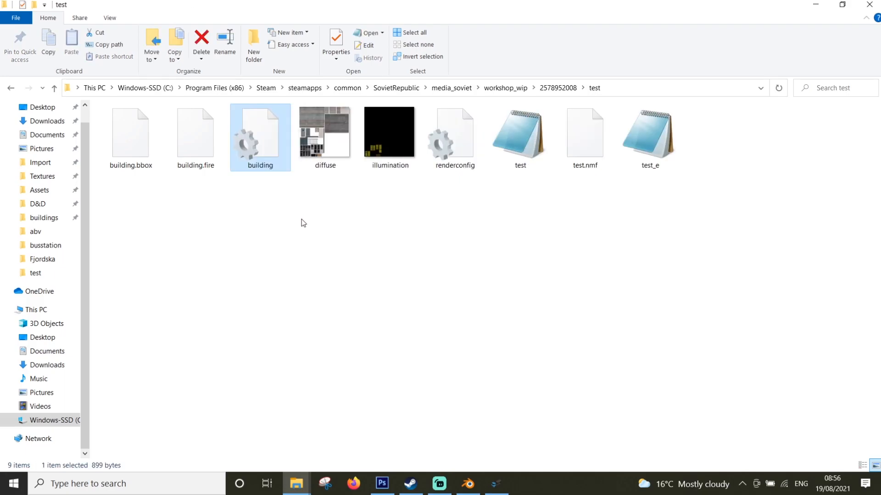
# Open the pasted building file in Notepad, set its $NAME_STR to "test" and save it
pyautogui.doubleClick(250, 143)
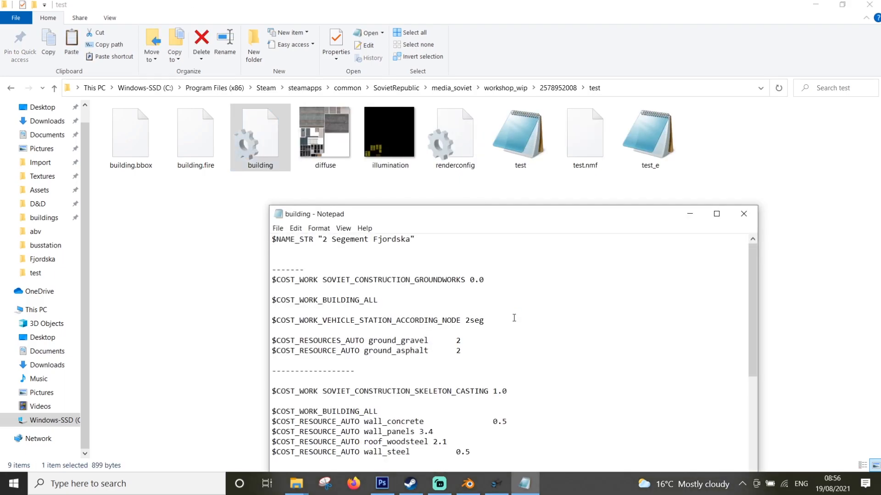
pyautogui.moveTo(532, 215); pyautogui.dragTo(597, 76)
pyautogui.click(781, 71)
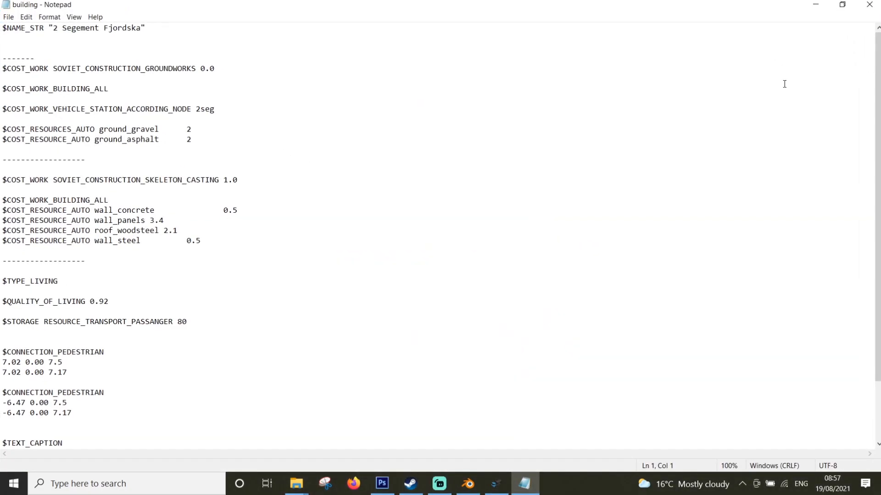
pyautogui.click(842, 5)
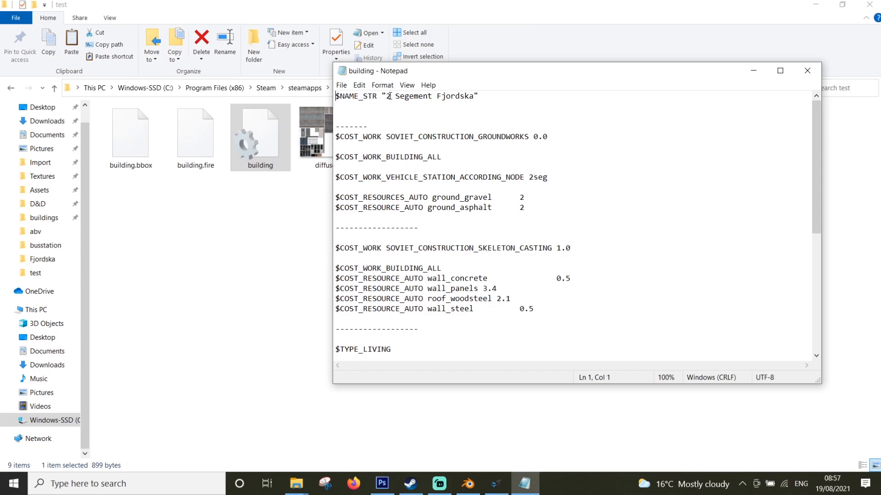
pyautogui.moveTo(387, 96); pyautogui.dragTo(473, 96)
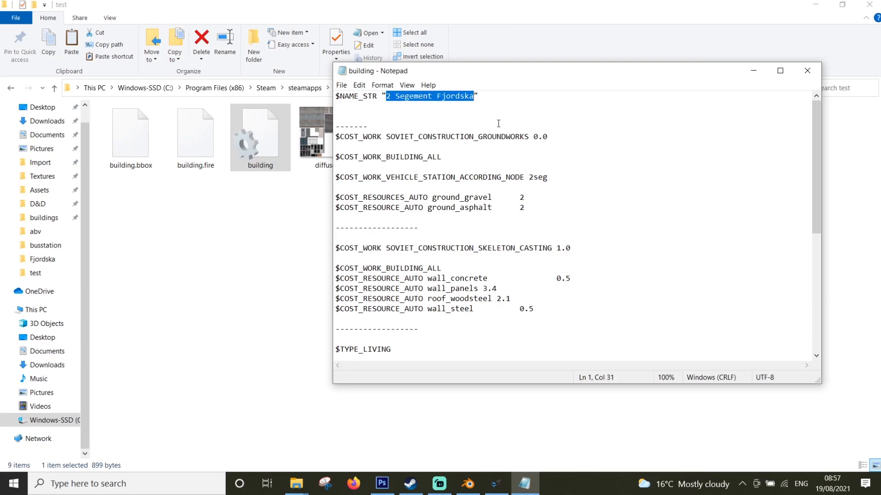
pyautogui.write('test')
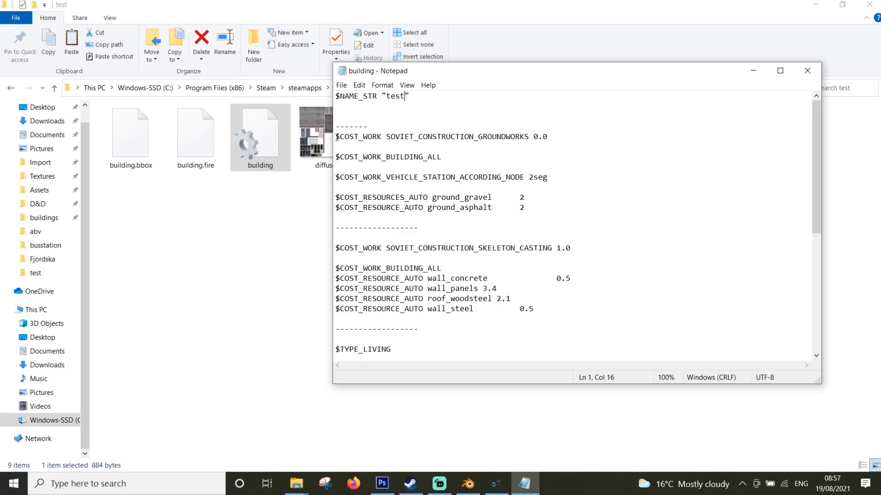
pyautogui.moveTo(340, 137); pyautogui.dragTo(371, 136)
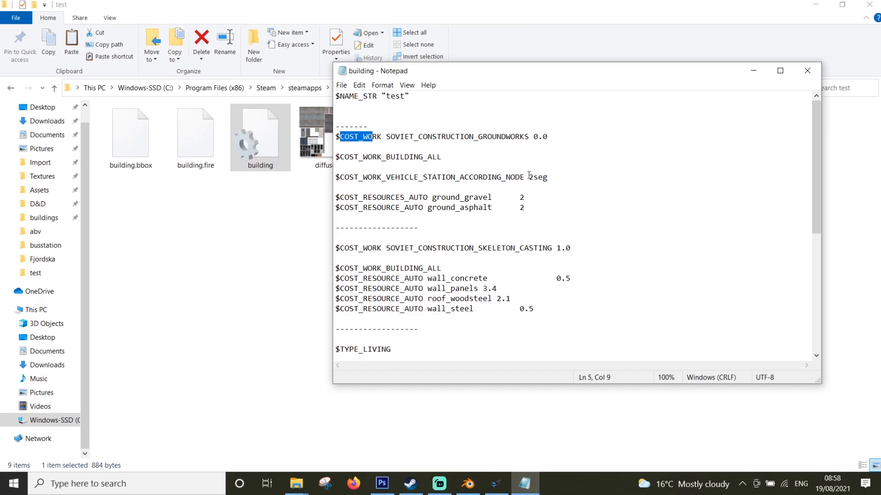
# Set $COST_WORK_VEHICLE_STATION_ACCORDING_NODE to test in the building file and look over the remaining entries
pyautogui.moveTo(530, 177); pyautogui.dragTo(548, 179)
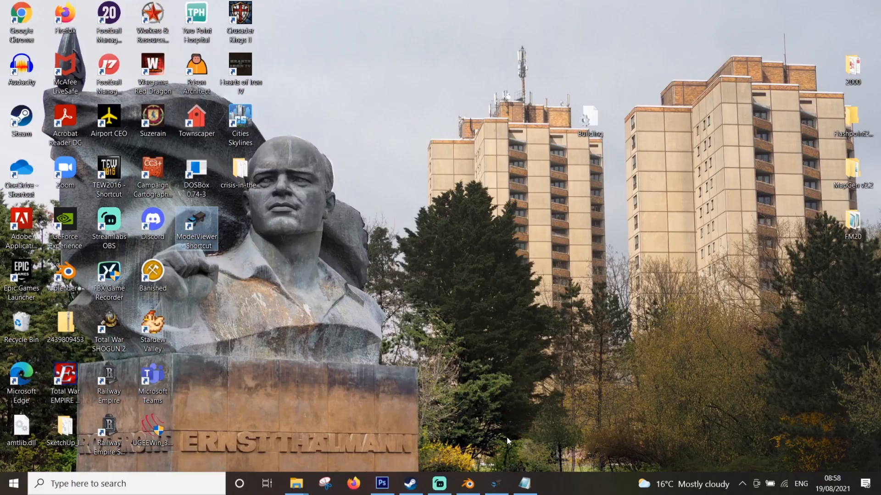
pyautogui.click(525, 484)
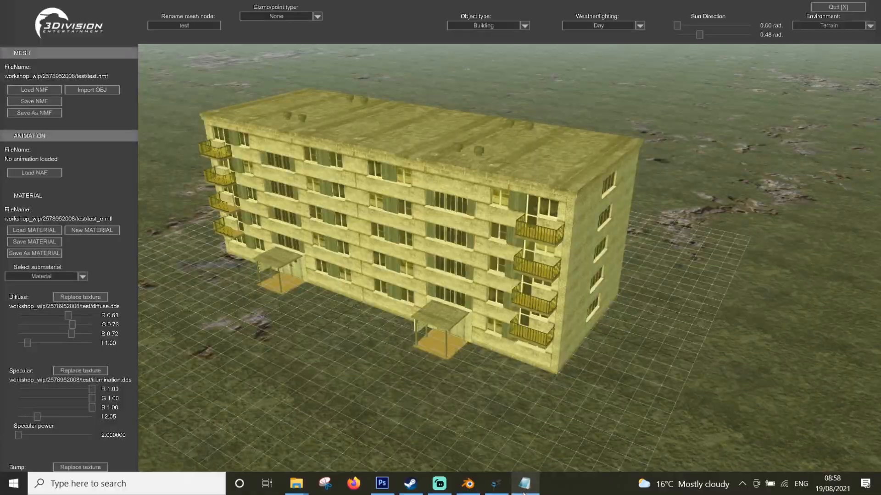
pyautogui.write('st')
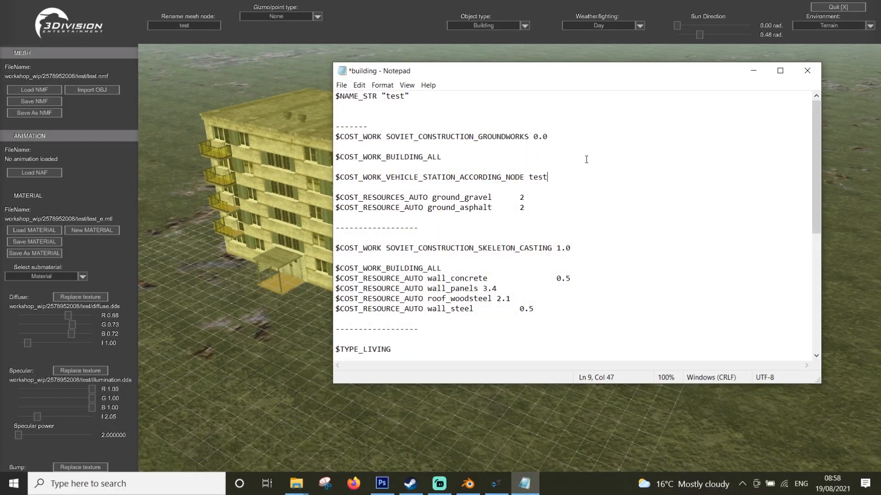
pyautogui.scroll(-4, 581, 137)
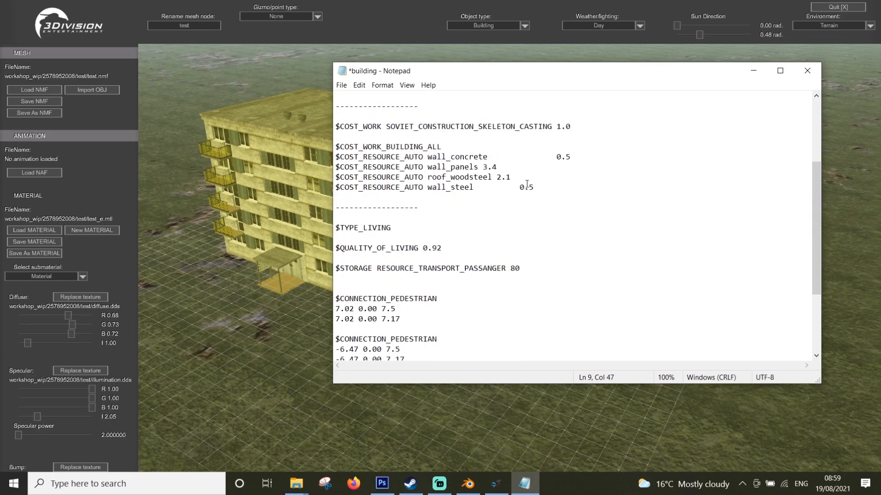
pyautogui.scroll(-1, 447, 108)
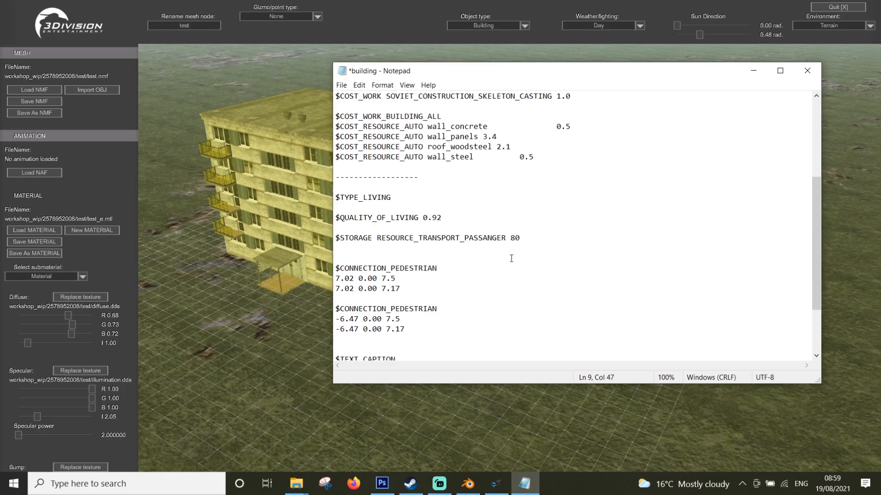
pyautogui.scroll(-2, 448, 230)
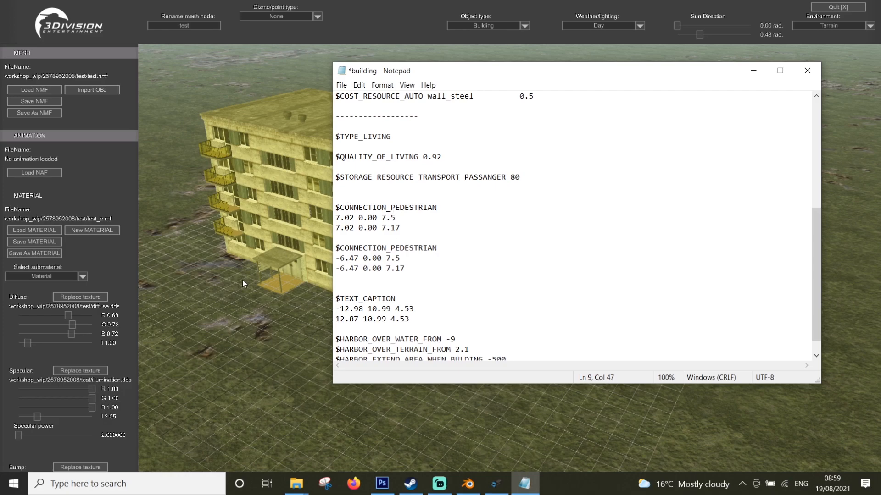
# In ModelViewer, choose the Point gizmo, place it on the ground before the entrance nearest the balconied end wall, and log its position in red
pyautogui.click(248, 317)
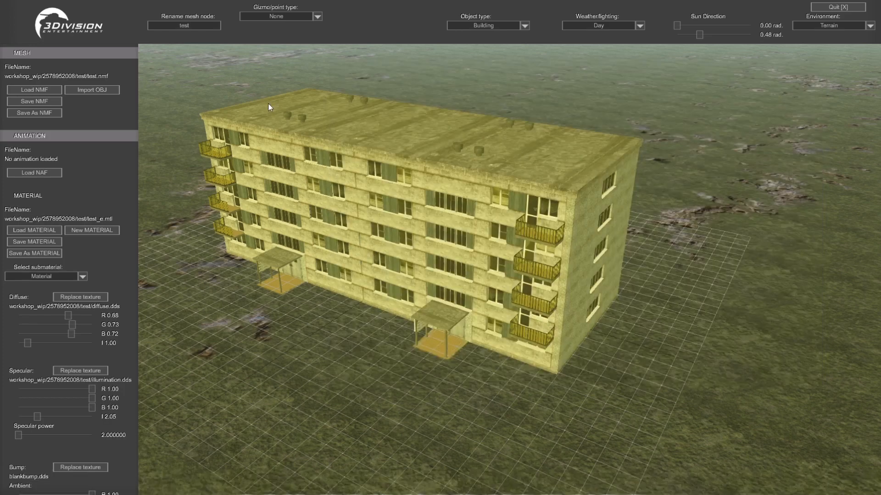
pyautogui.click(293, 18)
pyautogui.click(285, 34)
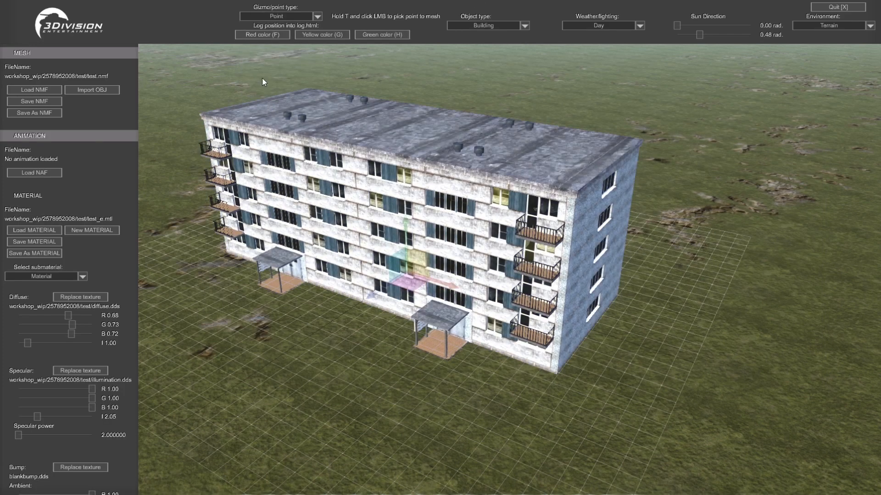
pyautogui.moveTo(287, 60); pyautogui.dragTo(427, 208, button='right')
pyautogui.press('a')
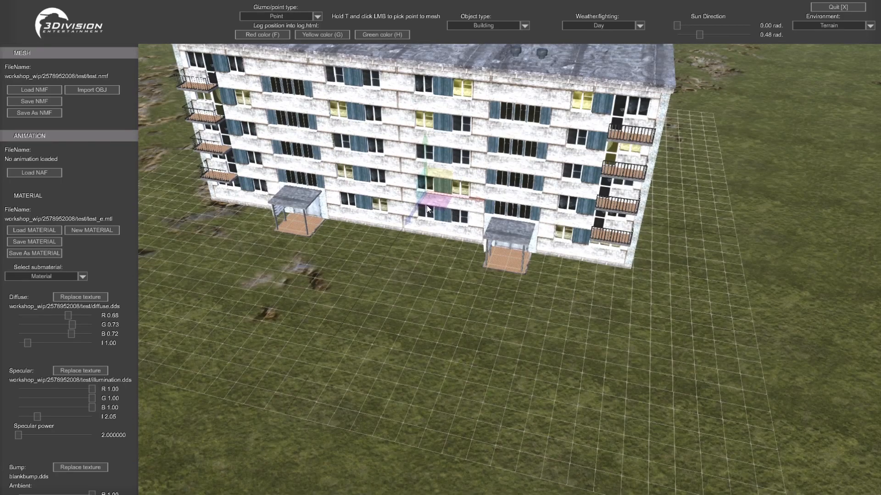
pyautogui.moveTo(427, 209); pyautogui.dragTo(379, 282)
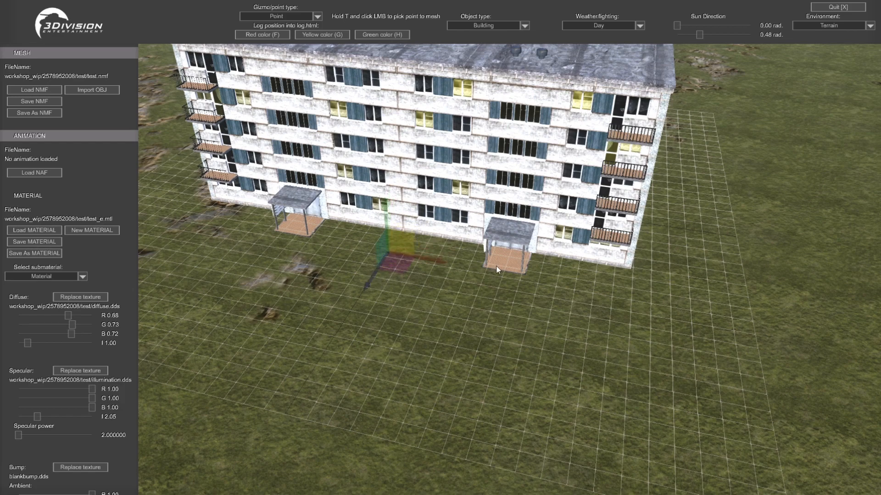
pyautogui.moveTo(427, 257); pyautogui.dragTo(546, 277)
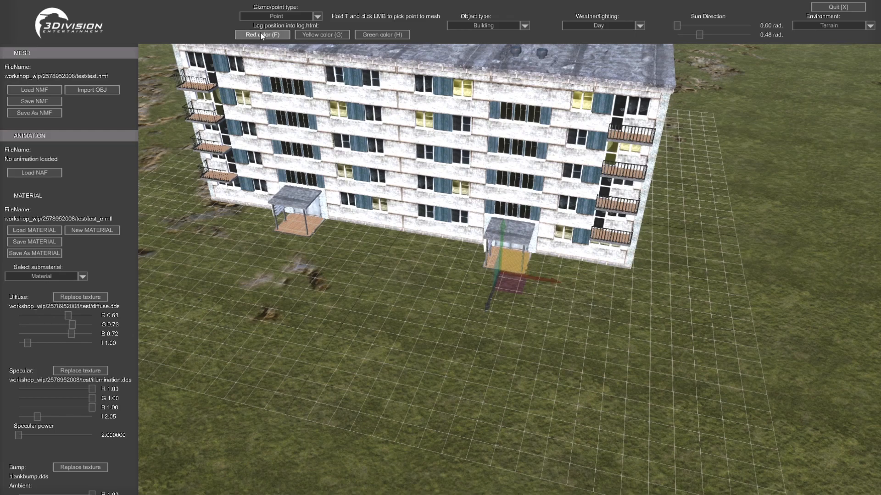
# Open log.html from the SovietRepublic folder in Firefox and highlight the coordinates of the last $TOKEN_POSITION entry
pyautogui.press('super+d')
pyautogui.click(297, 483)
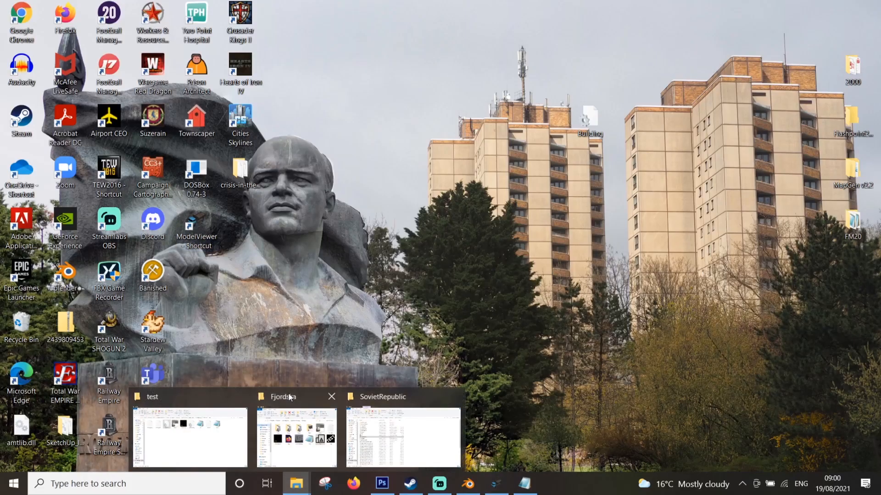
pyautogui.click(403, 436)
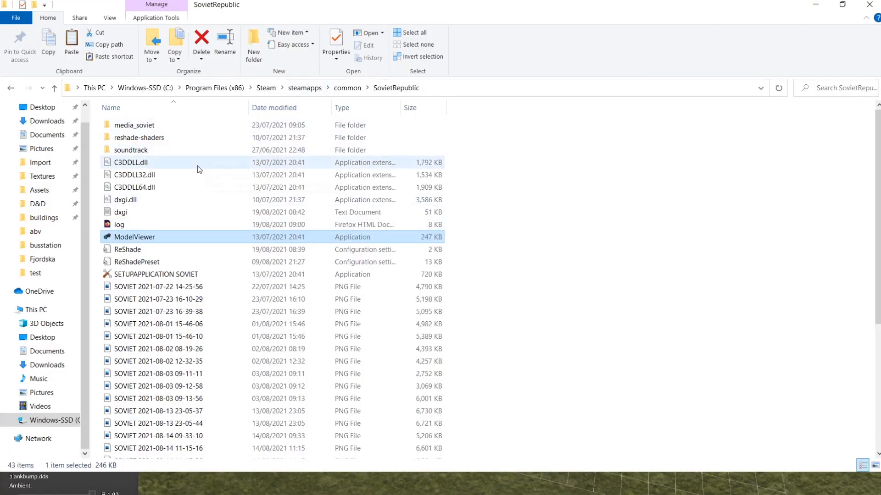
pyautogui.doubleClick(129, 224)
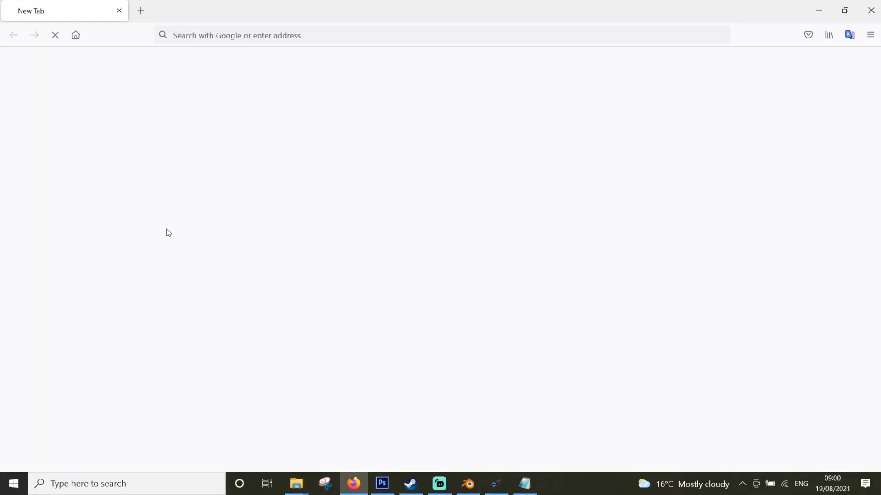
pyautogui.scroll(-2, 185, 228)
pyautogui.scroll(-1, 183, 228)
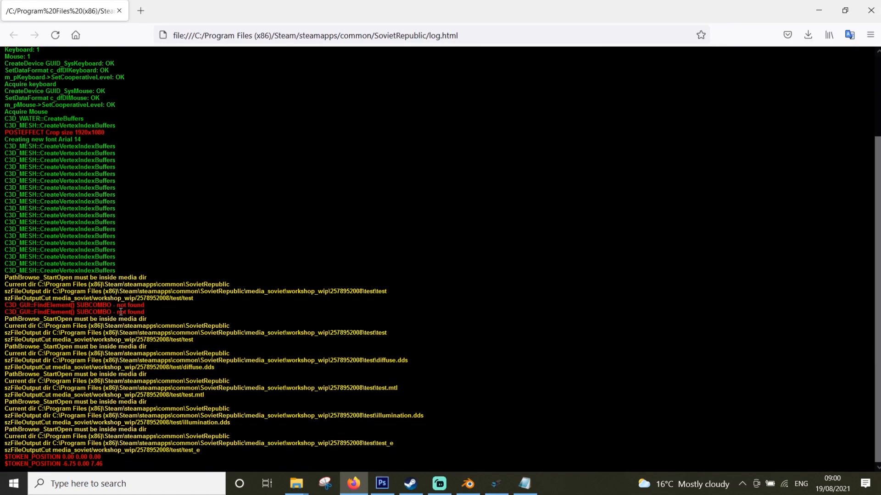
pyautogui.moveTo(106, 464); pyautogui.dragTo(68, 467)
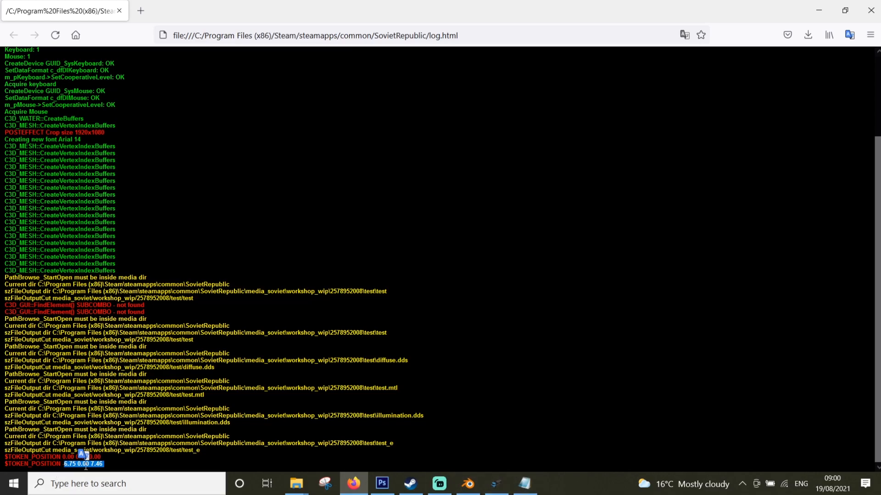
# Return to the building file in Notepad and examine the first $CONNECTION_PEDESTRIAN entry's coordinates against the logged point
pyautogui.click(524, 484)
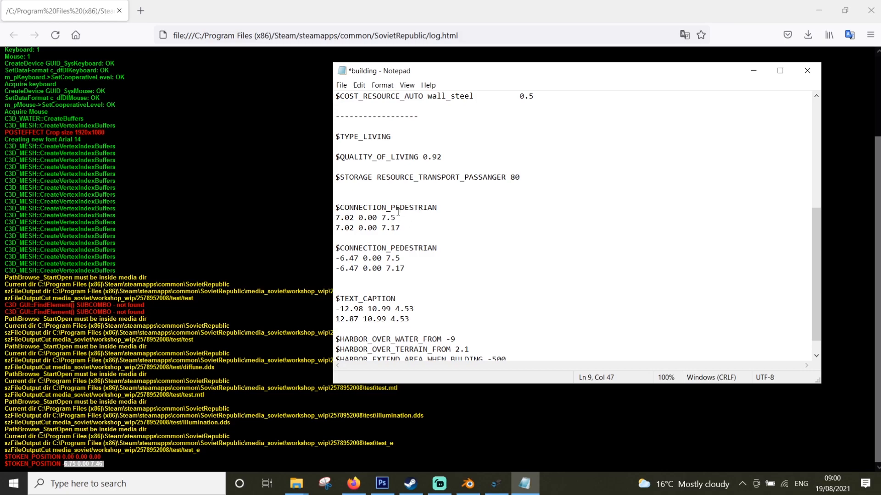
pyautogui.moveTo(381, 218); pyautogui.dragTo(336, 211)
pyautogui.click(391, 228)
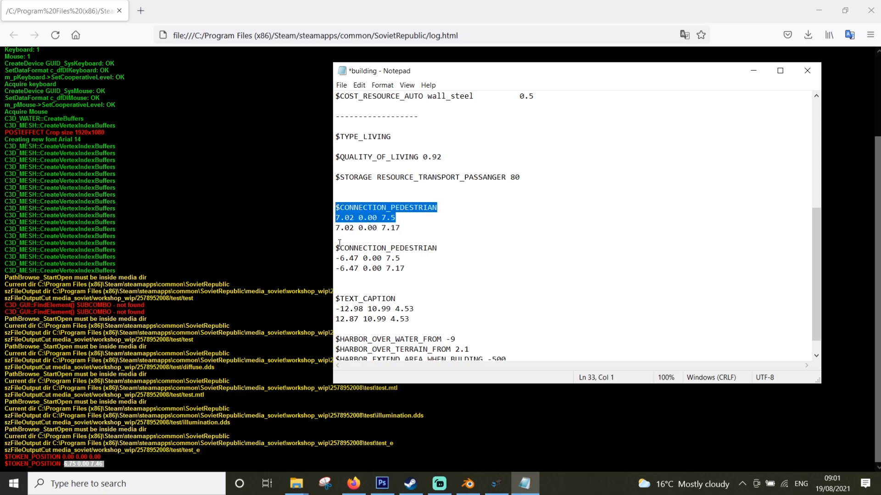
pyautogui.click(382, 218)
pyautogui.moveTo(381, 218); pyautogui.dragTo(395, 218)
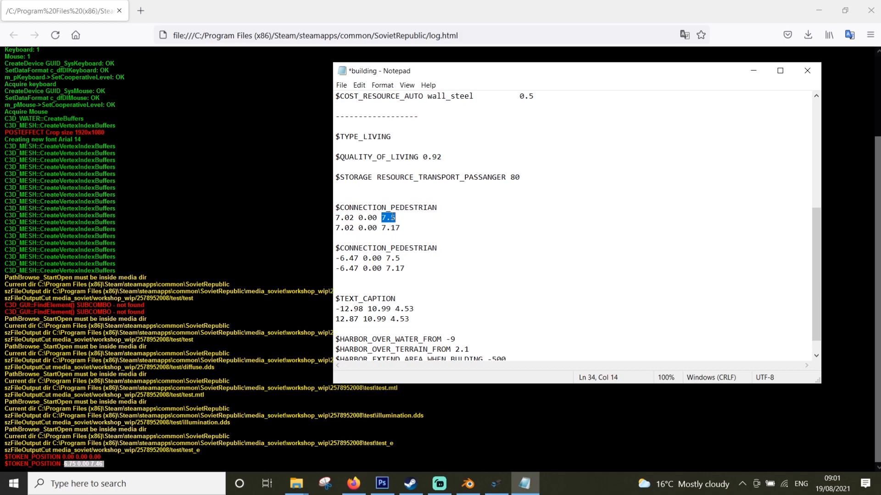
# Review the $TEXT_CAPTION and closing entries of the building file and save it
pyautogui.scroll(-1, 443, 262)
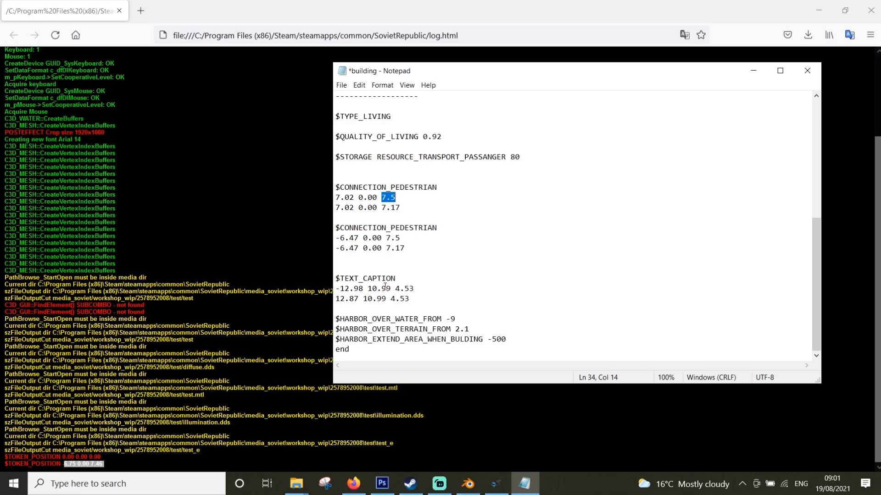
pyautogui.click(420, 276)
pyautogui.scroll(1, 423, 225)
pyautogui.scroll(-1, 422, 225)
pyautogui.click(341, 86)
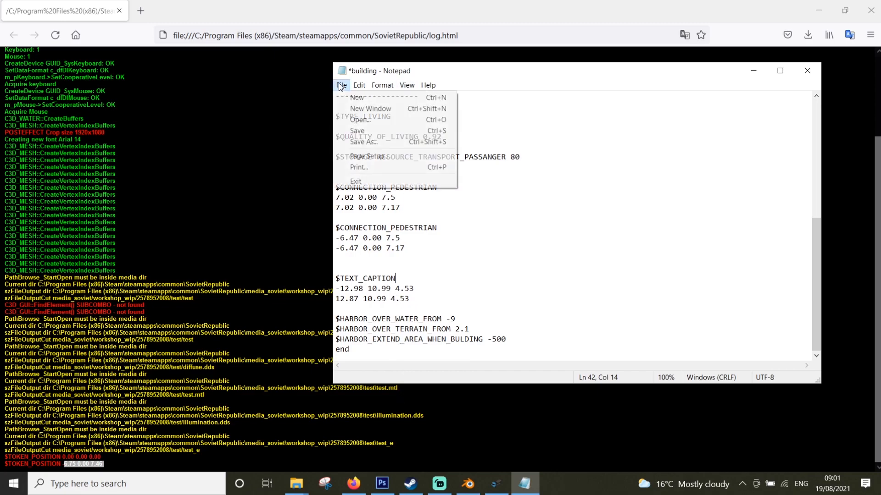
pyautogui.click(354, 132)
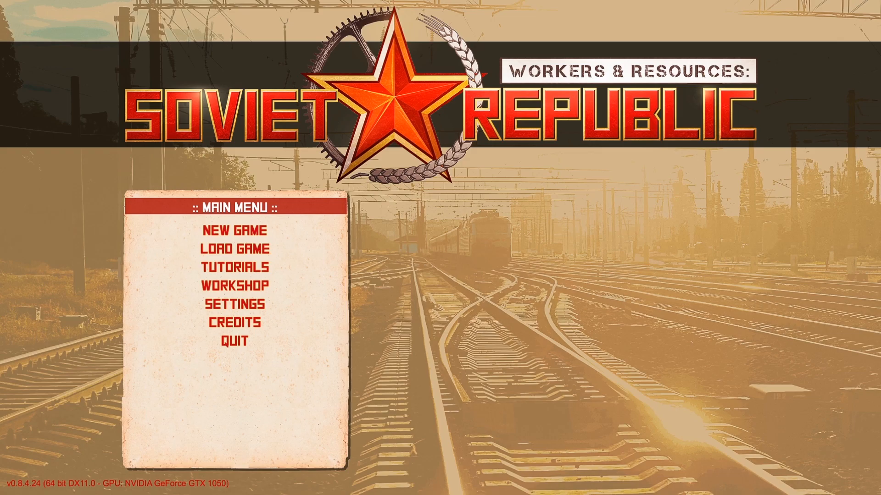
# In Soviet Republic, start a new game on a random map with Very easy difficulty, Moving sun and no initial buildings
pyautogui.click(260, 231)
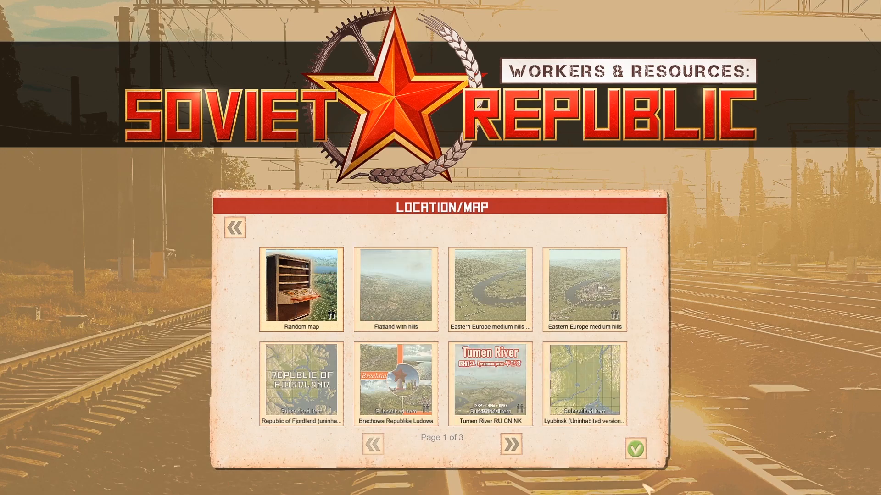
pyautogui.click(636, 453)
pyautogui.click(364, 291)
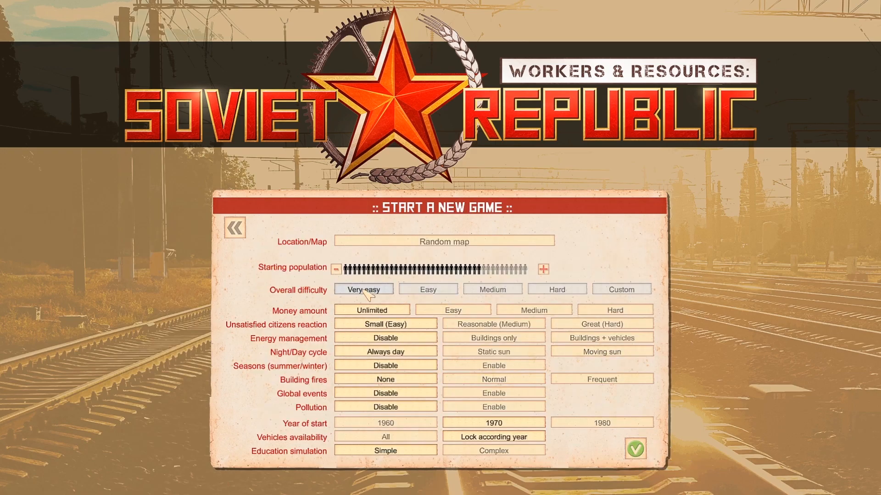
pyautogui.click(576, 355)
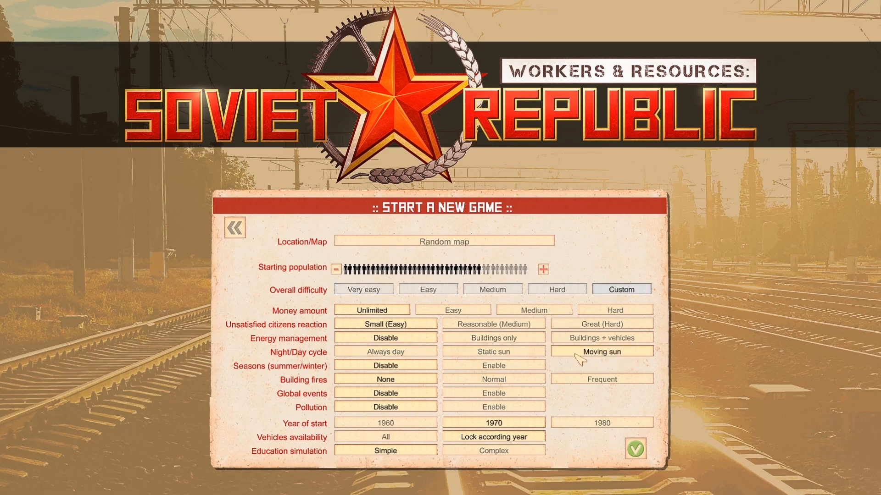
pyautogui.click(635, 450)
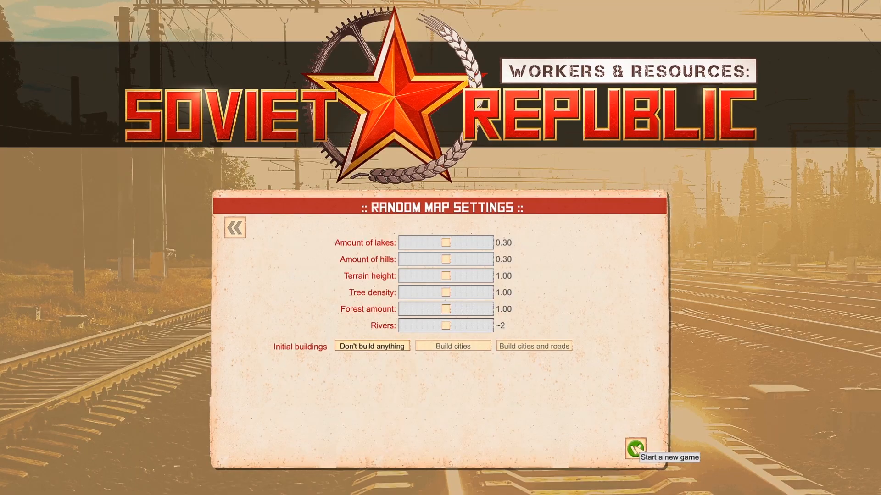
pyautogui.click(635, 450)
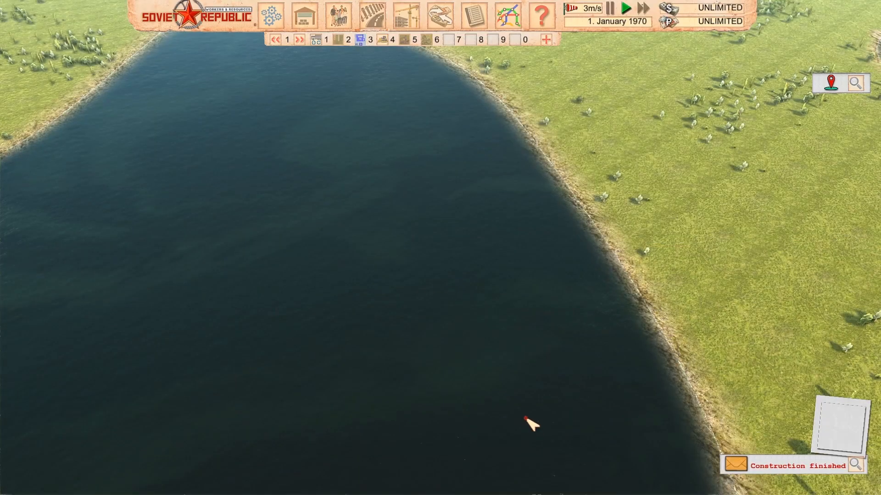
# Survey the new map for flat open ground near the lake as a building site
pyautogui.scroll(-8, 402, 346)
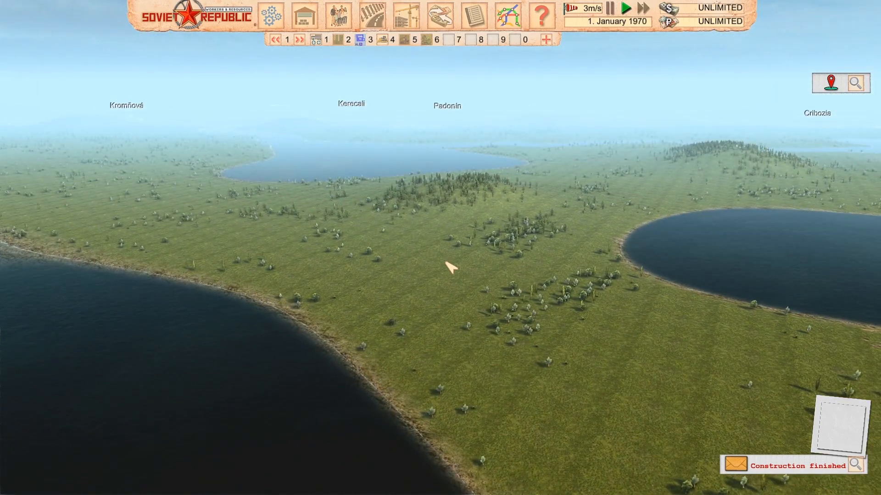
pyautogui.scroll(-2, 406, 279)
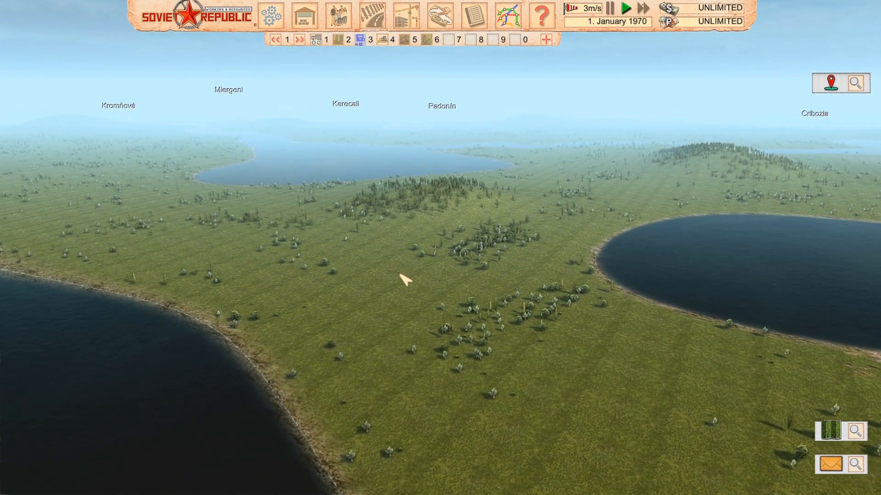
pyautogui.scroll(2, 403, 293)
pyautogui.moveTo(403, 312); pyautogui.dragTo(426, 255, button='middle')
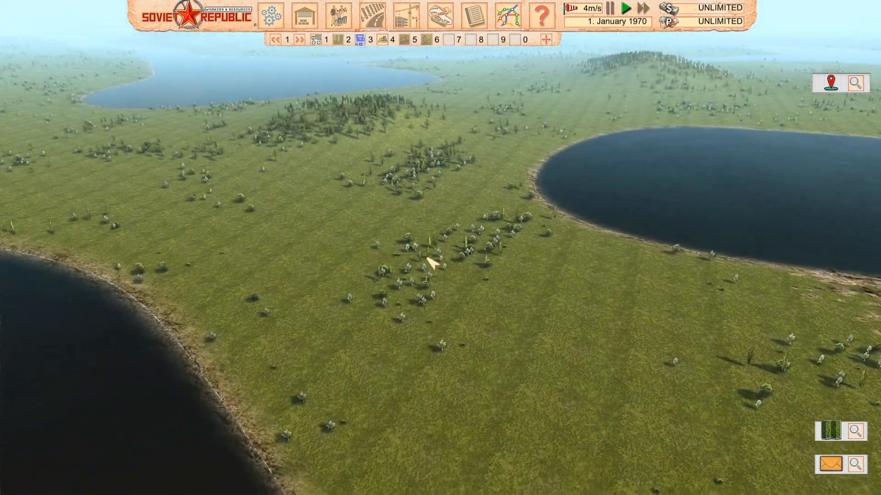
pyautogui.scroll(2, 412, 309)
pyautogui.scroll(2, 451, 263)
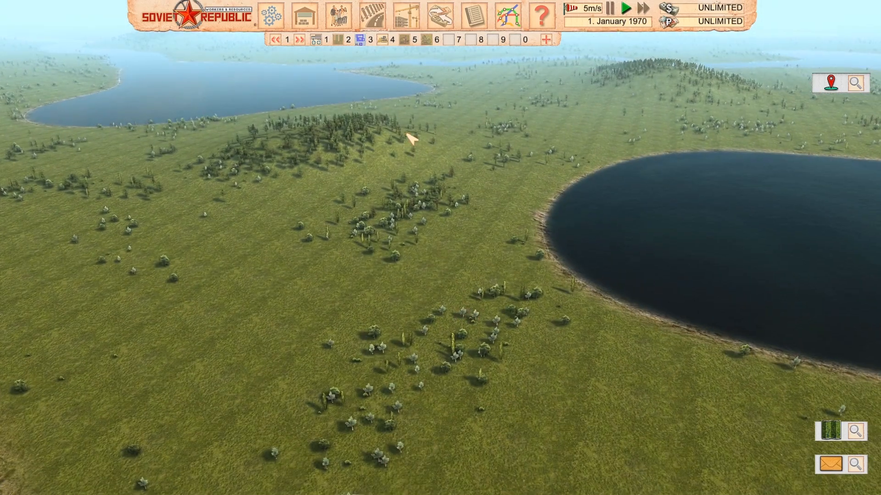
pyautogui.moveTo(420, 117); pyautogui.dragTo(477, 162, button='middle')
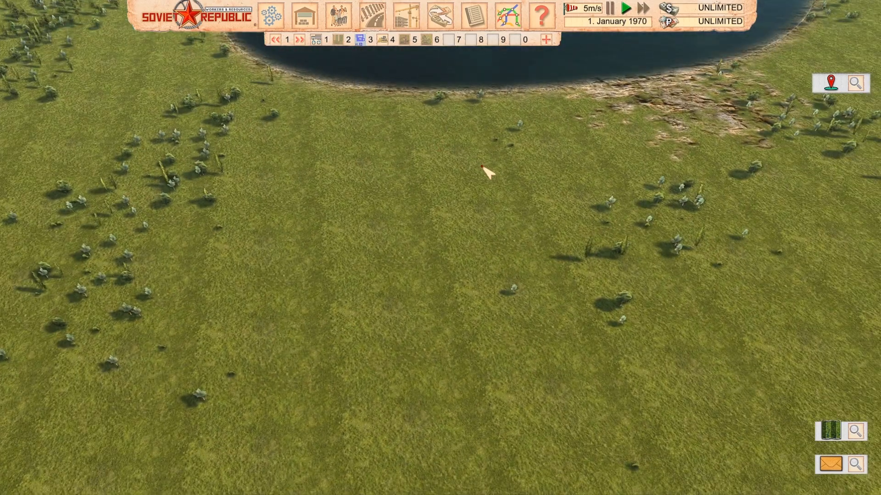
pyautogui.moveTo(526, 200); pyautogui.dragTo(522, 198, button='middle')
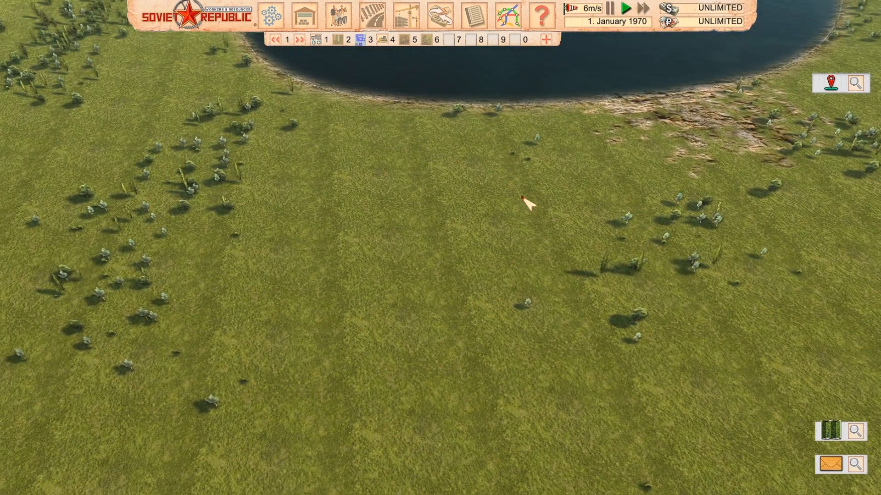
# Filter the workshop buildings to Residential and pick the test building from the last page of results
pyautogui.click(418, 34)
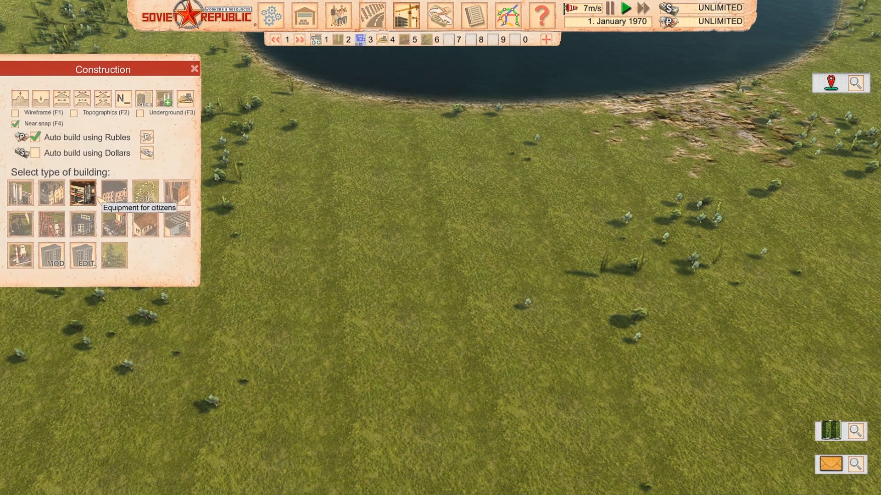
pyautogui.click(51, 256)
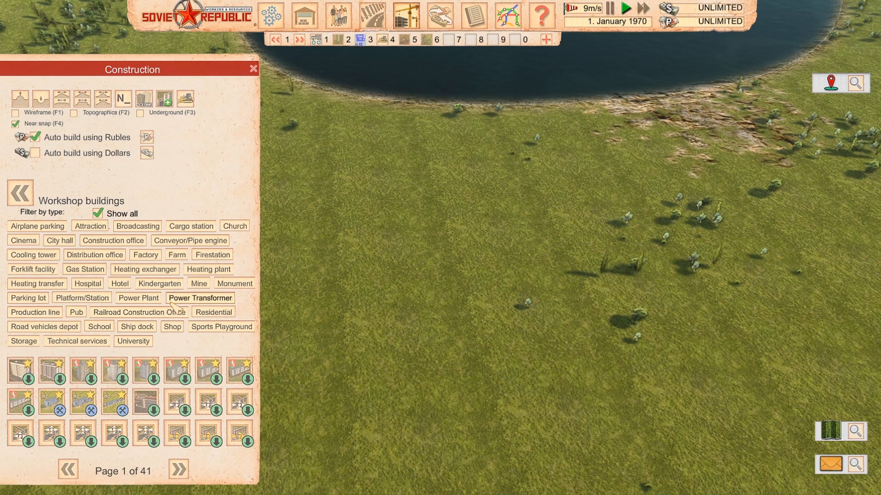
pyautogui.click(214, 312)
pyautogui.click(179, 468)
pyautogui.click(178, 469)
pyautogui.click(178, 469)
pyautogui.click(178, 469)
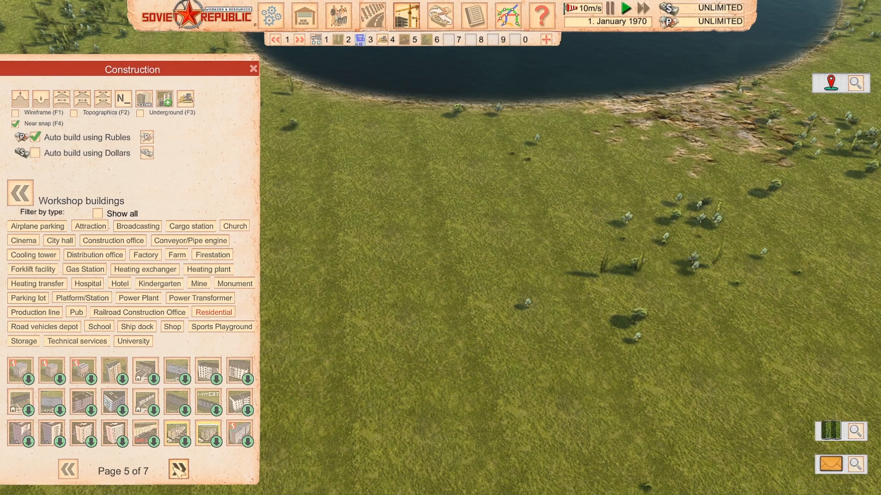
pyautogui.click(178, 468)
pyautogui.click(179, 468)
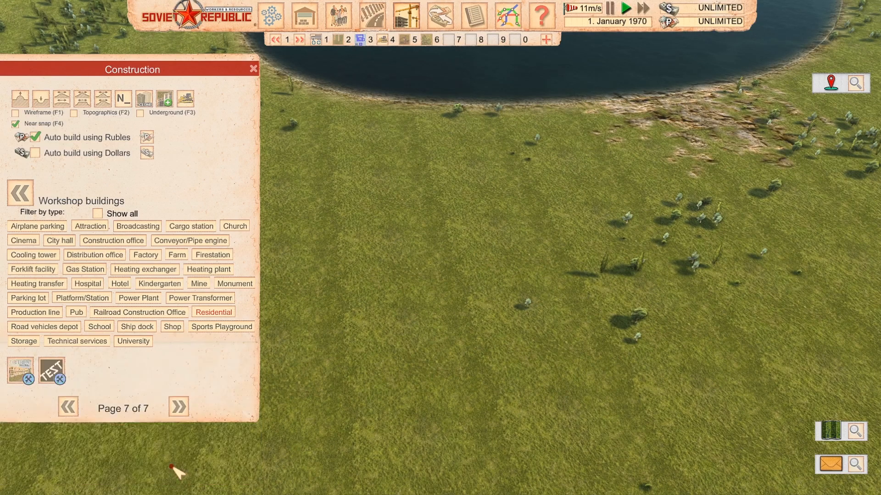
pyautogui.click(74, 412)
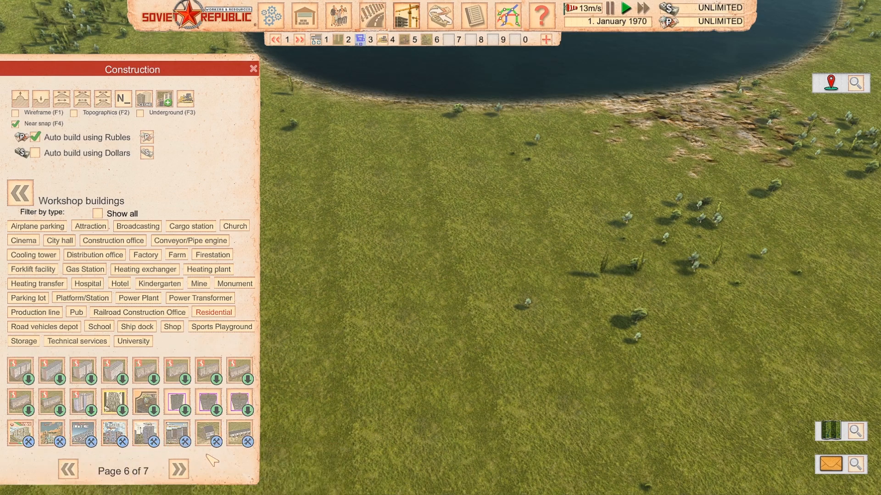
pyautogui.click(180, 469)
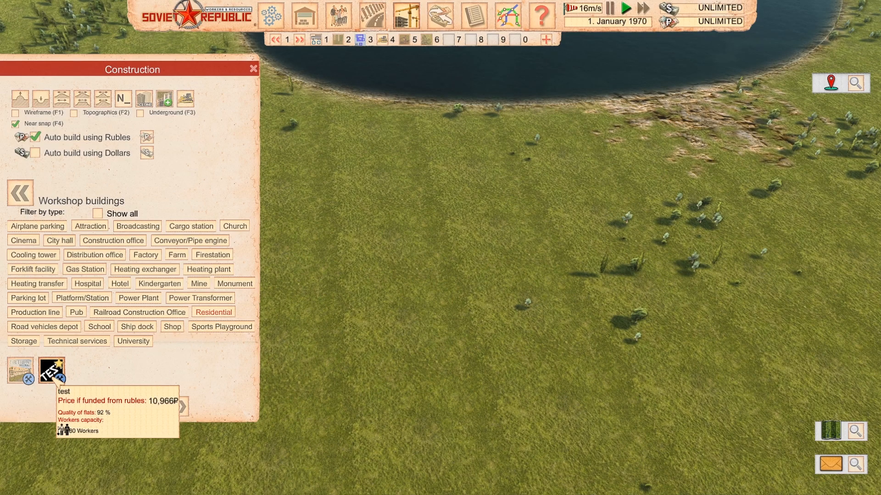
pyautogui.click(53, 376)
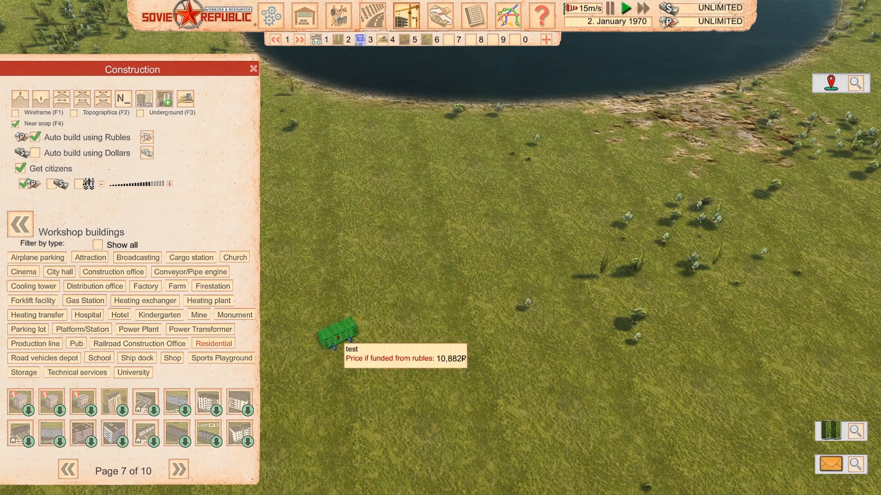
pyautogui.click(208, 401)
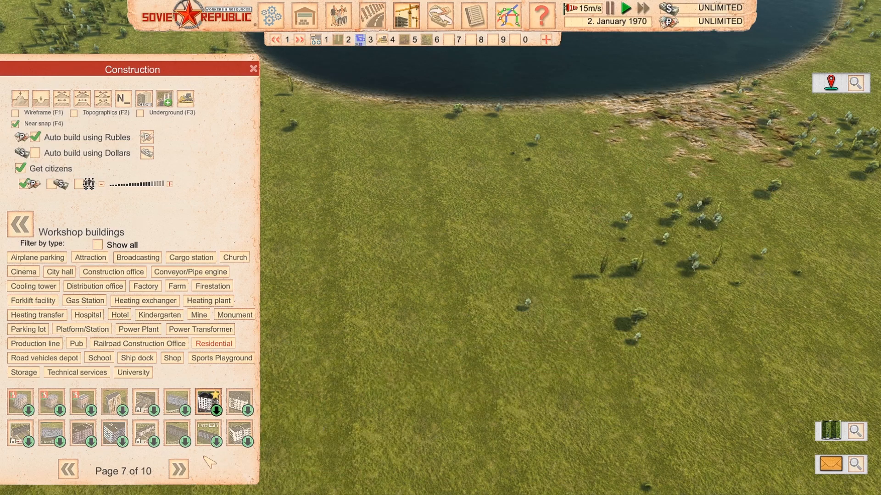
pyautogui.moveTo(697, 310); pyautogui.dragTo(509, 246, button='middle')
pyautogui.scroll(-5, 507, 248)
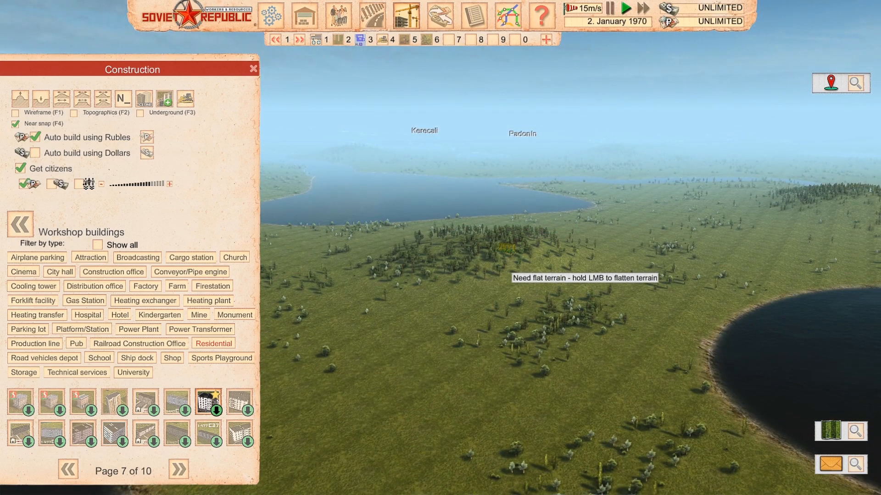
pyautogui.scroll(5, 504, 339)
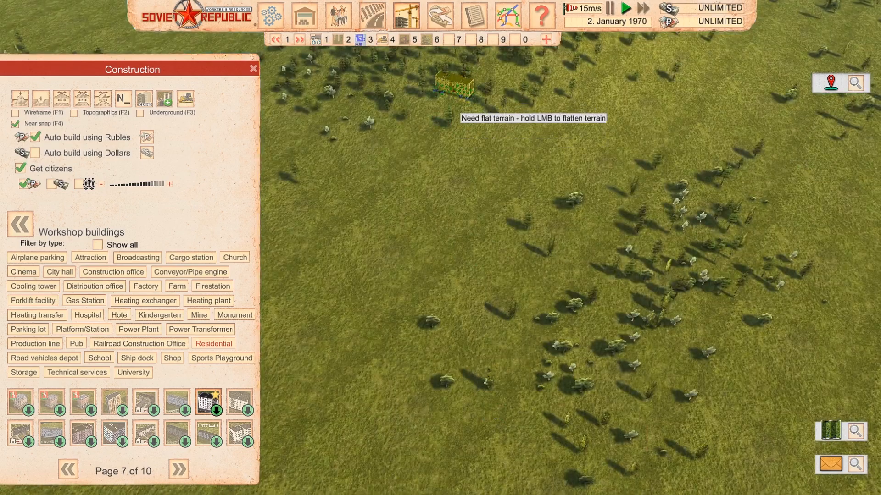
pyautogui.moveTo(453, 94); pyautogui.dragTo(463, 181, button='right')
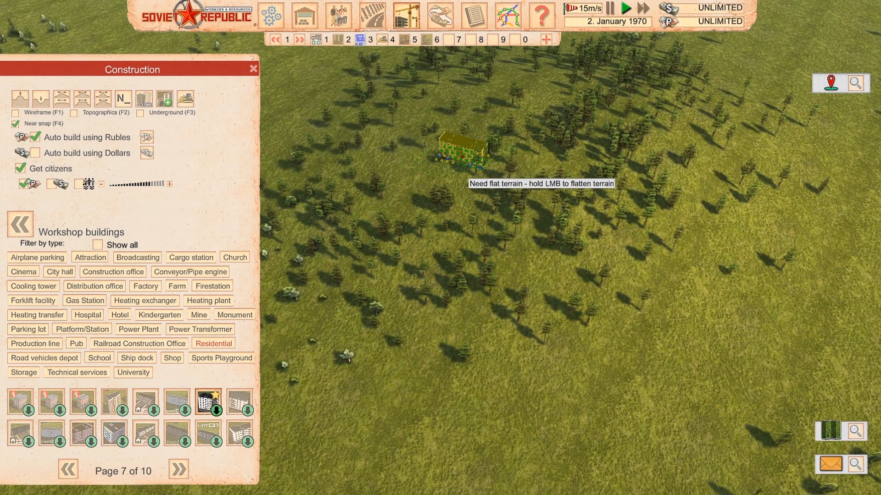
# Place the test residential building on open flat grass near the lake and view the finished block
pyautogui.click(178, 469)
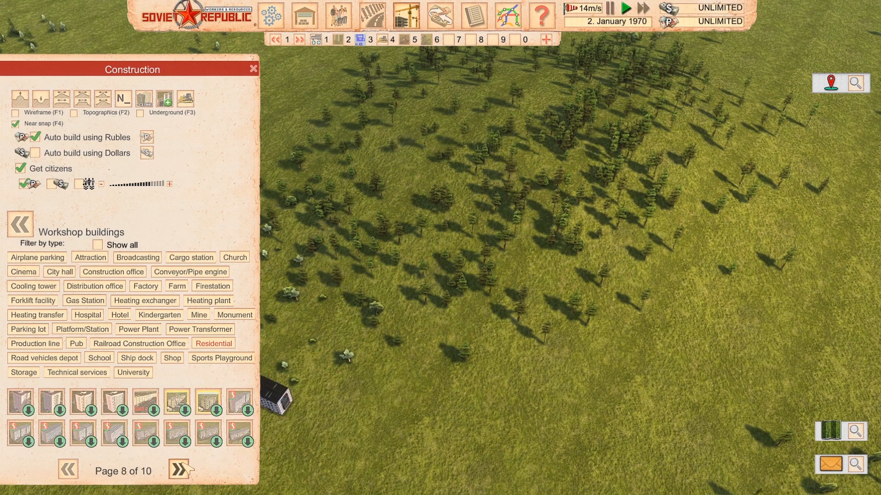
pyautogui.click(179, 469)
pyautogui.click(179, 469)
pyautogui.click(57, 404)
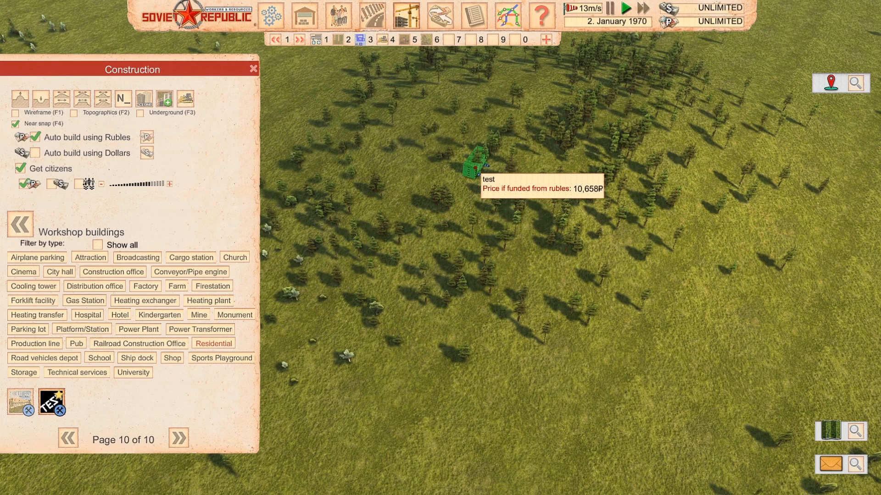
pyautogui.moveTo(561, 362); pyautogui.dragTo(567, 83, button='right')
pyautogui.moveTo(542, 389); pyautogui.dragTo(561, 69, button='right')
pyautogui.moveTo(547, 321); pyautogui.dragTo(355, 315, button='right')
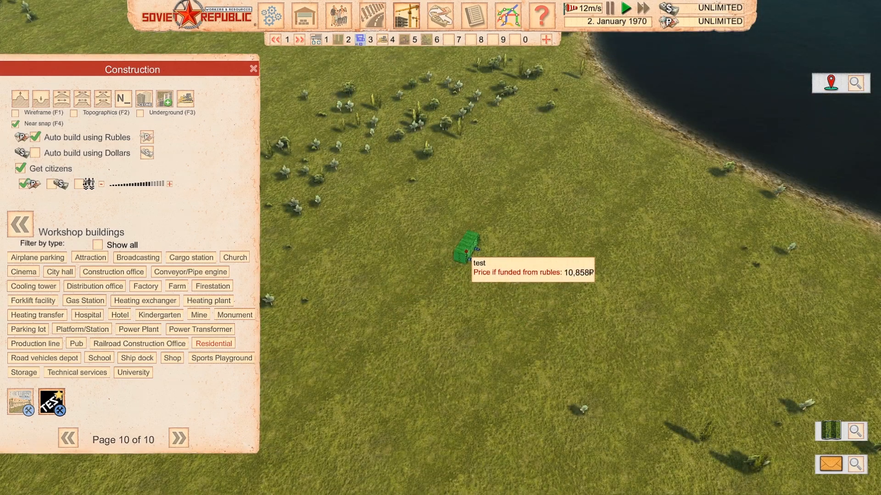
pyautogui.click(471, 283)
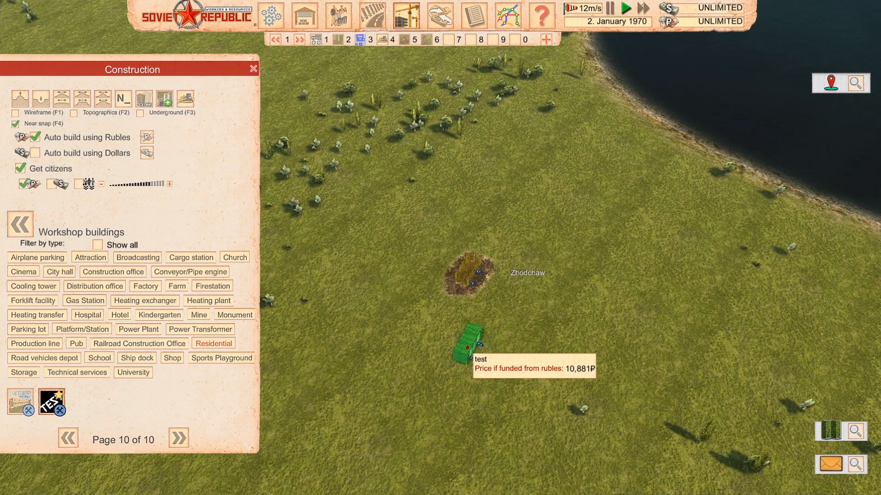
pyautogui.press('Escape')
pyautogui.scroll(5, 468, 347)
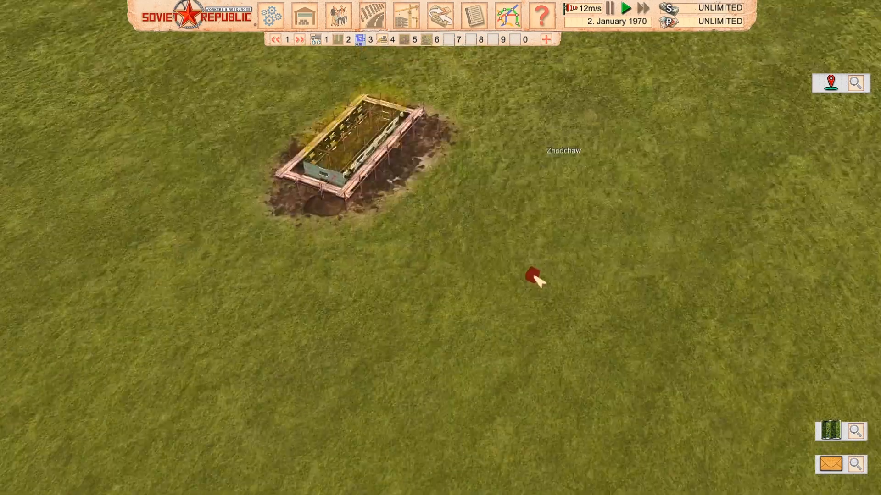
pyautogui.scroll(5, 537, 279)
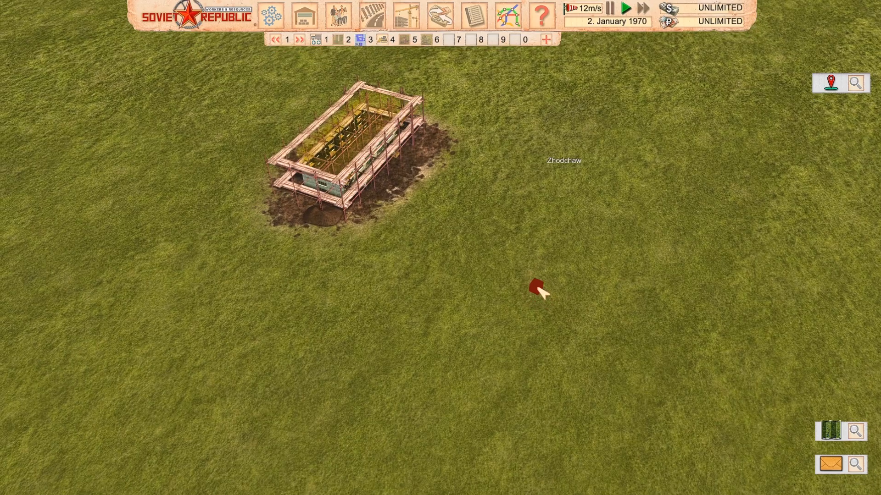
pyautogui.scroll(-10, 547, 287)
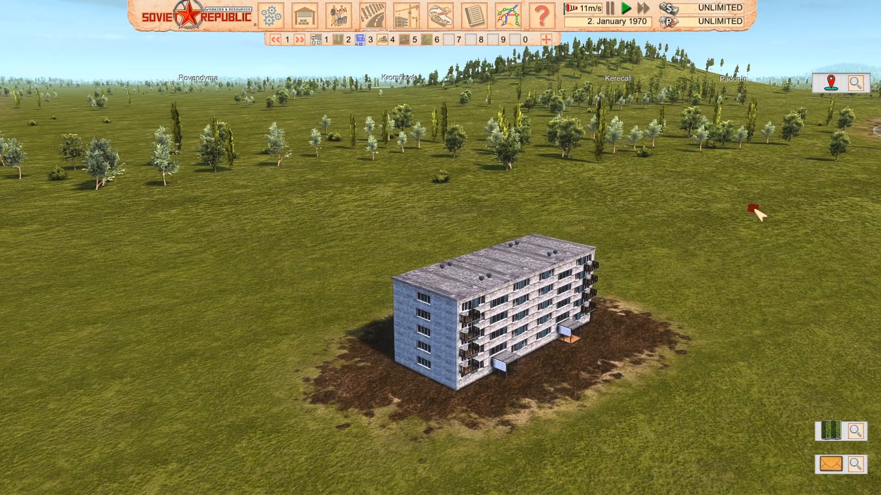
pyautogui.moveTo(617, 273); pyautogui.dragTo(561, 282, button='middle')
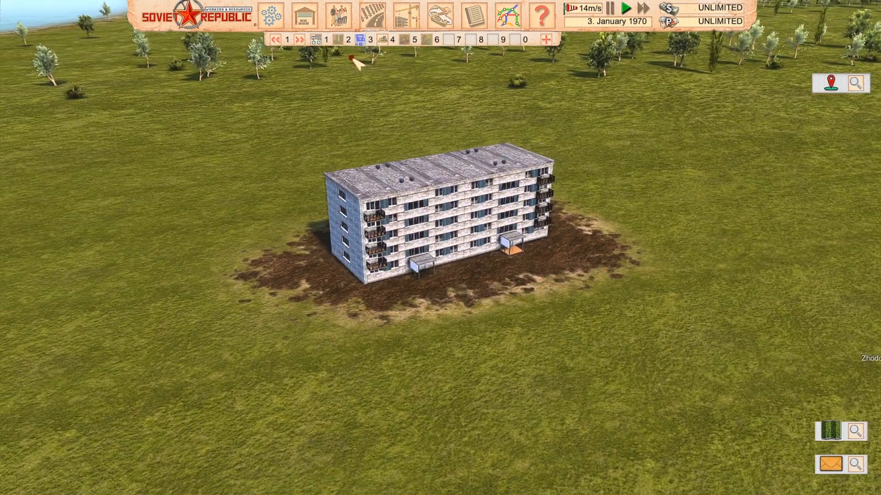
# Build two parallel grey footpaths leading straight out from the apartment block's two entrances
pyautogui.click(372, 16)
pyautogui.click(114, 191)
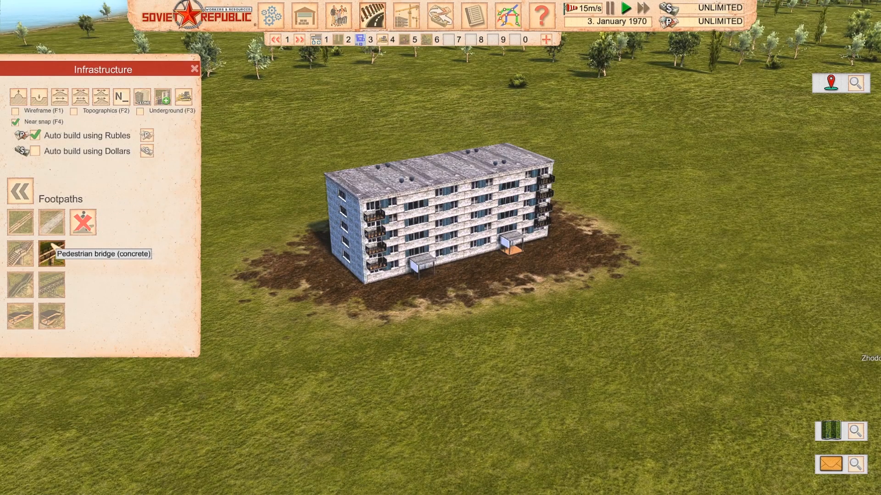
pyautogui.click(52, 221)
pyautogui.moveTo(466, 305); pyautogui.dragTo(468, 388, button='middle')
pyautogui.moveTo(538, 126); pyautogui.dragTo(530, 207, button='middle')
pyautogui.scroll(-4, 530, 207)
pyautogui.scroll(3, 522, 252)
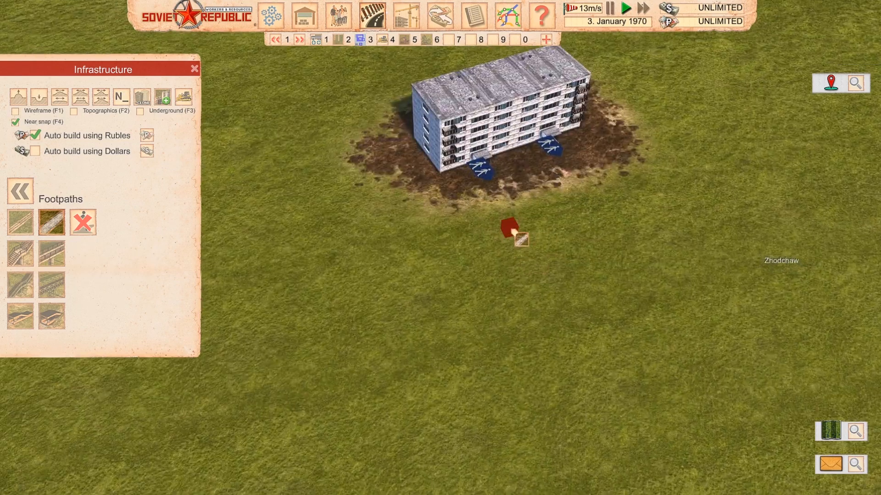
pyautogui.click(488, 175)
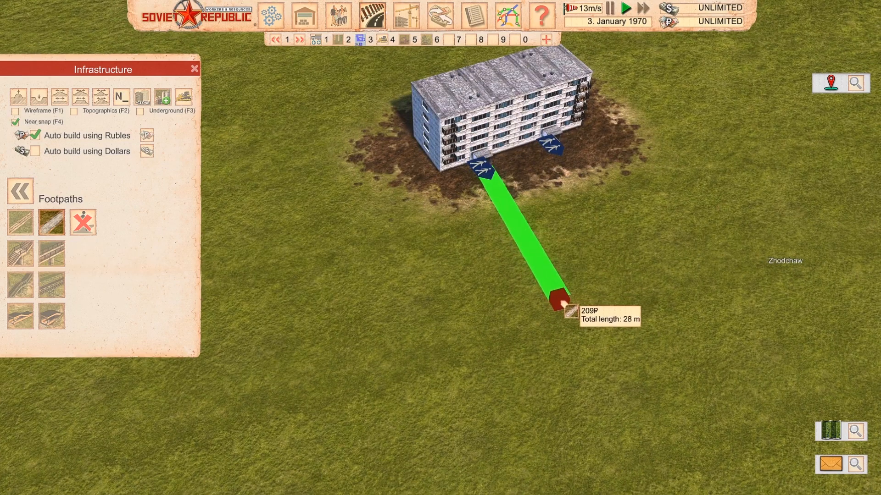
pyautogui.click(590, 316)
pyautogui.click(550, 145)
pyautogui.click(660, 273)
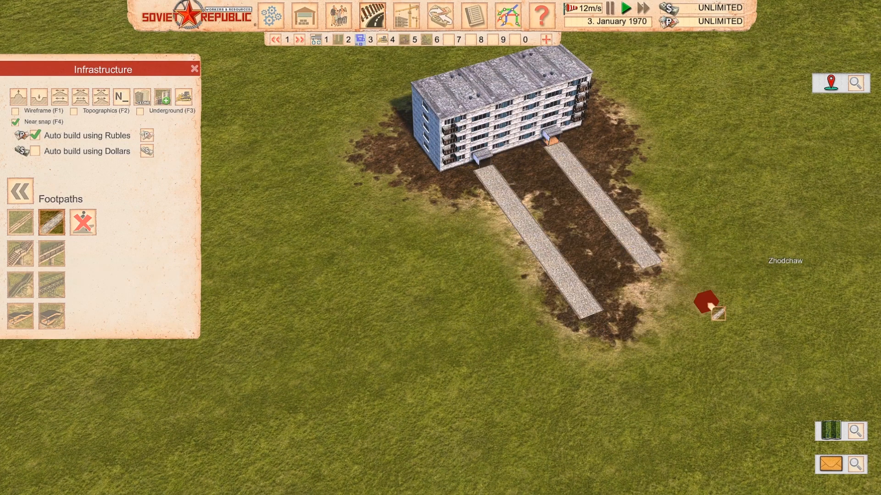
pyautogui.rightClick(707, 303)
pyautogui.rightClick(708, 303)
# Place a Small shopping centre beside the apartment block so that it joins one of the footpaths
pyautogui.scroll(5, 696, 315)
pyautogui.moveTo(697, 314); pyautogui.dragTo(682, 244, button='middle')
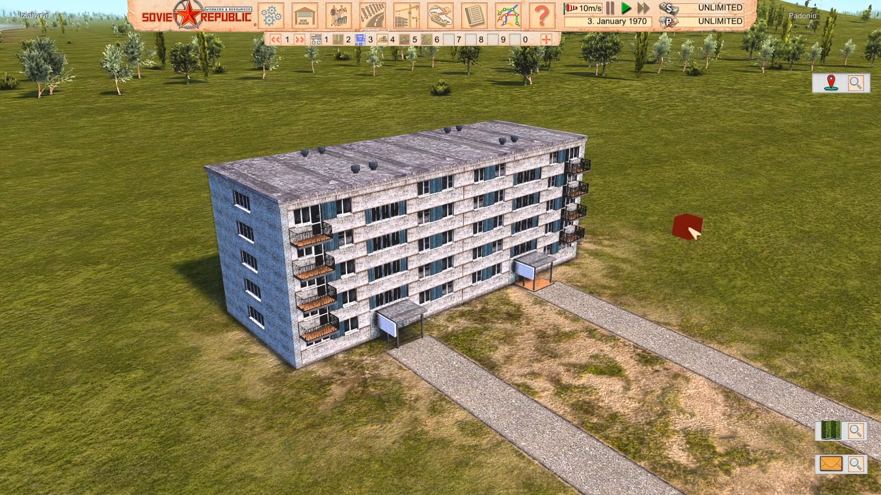
pyautogui.scroll(-3, 372, 87)
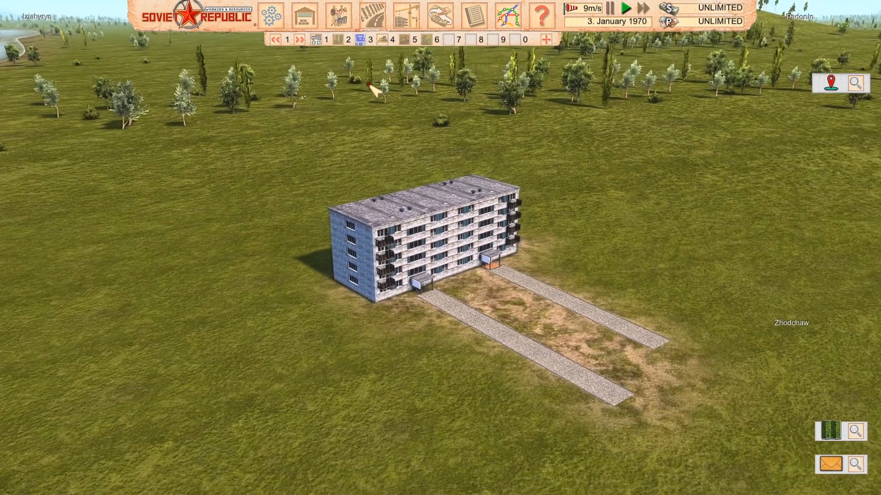
pyautogui.scroll(-2, 373, 87)
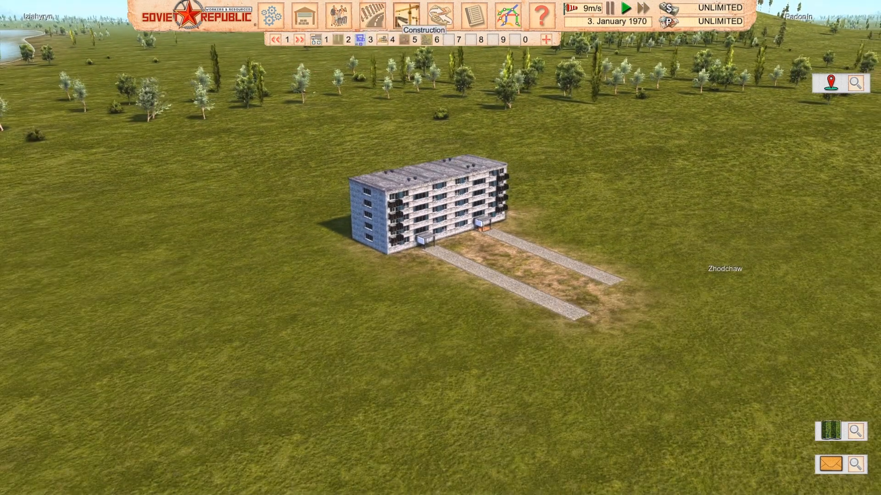
pyautogui.click(406, 18)
pyautogui.click(86, 205)
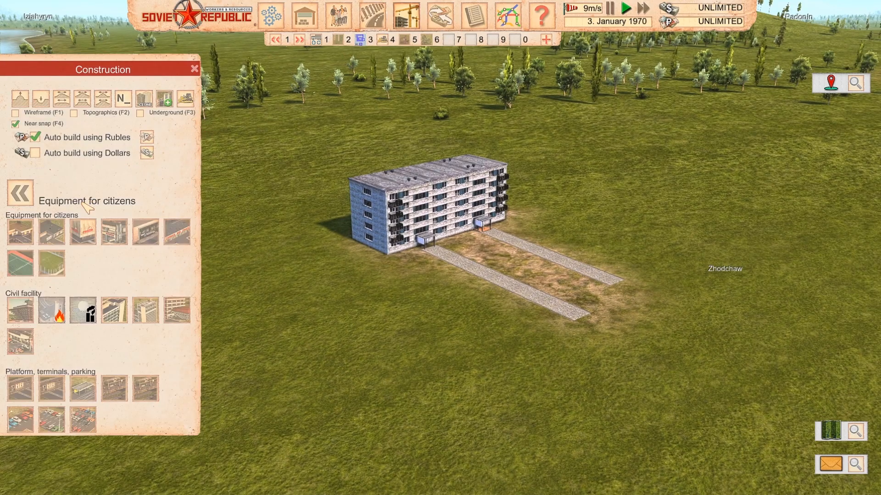
pyautogui.click(113, 232)
pyautogui.press('d')
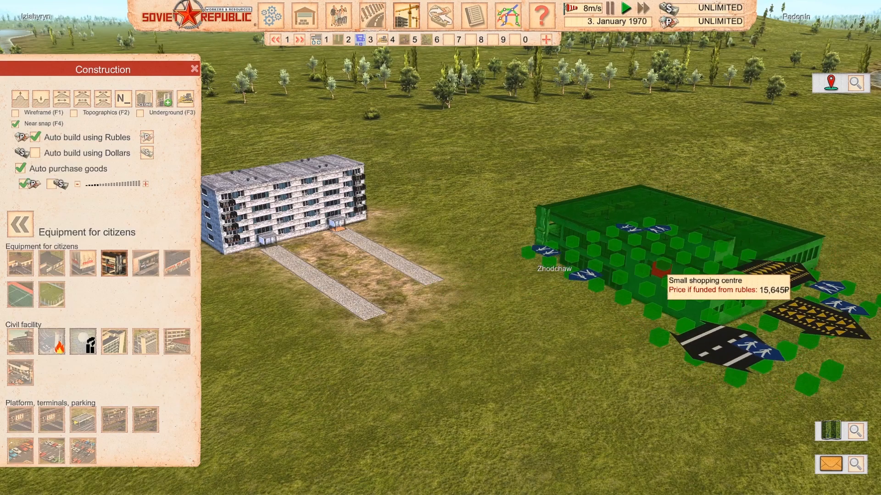
pyautogui.click(709, 266)
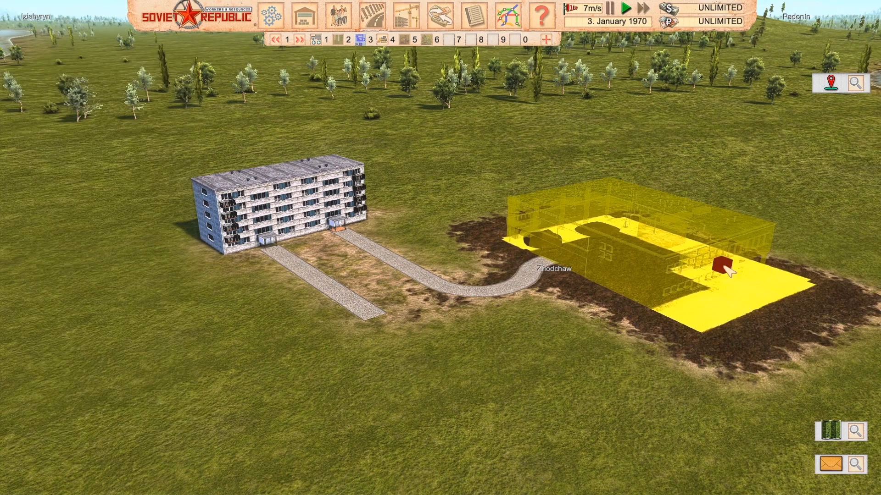
# Check the apartment block and its footpath connections from several sides, and set the game to fast-forward speed
pyautogui.press('a')
pyautogui.scroll(2, 641, 273)
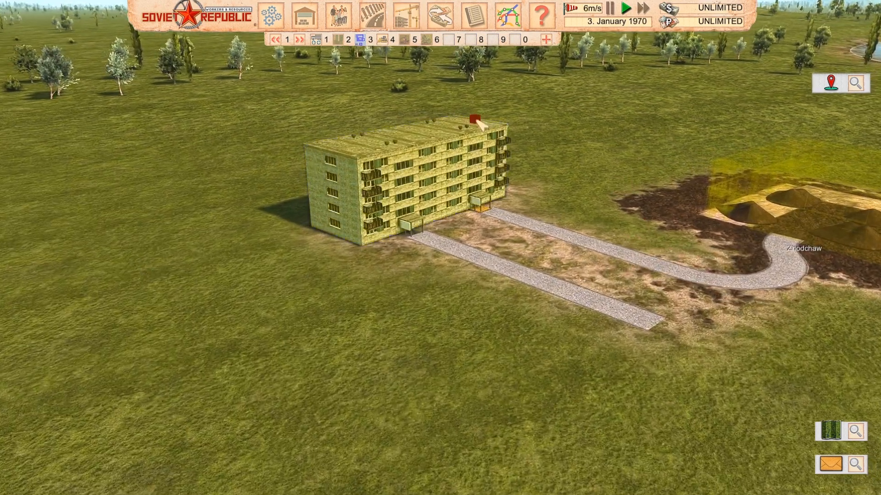
pyautogui.press('q')
pyautogui.press('q')
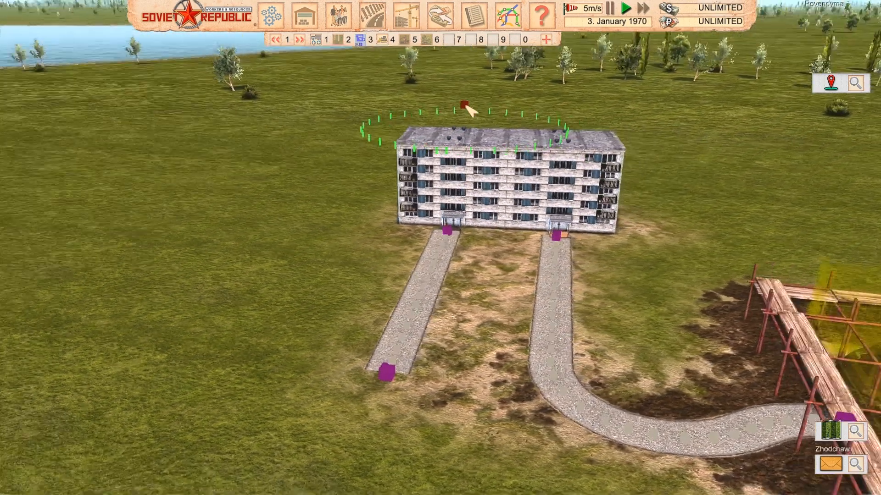
pyautogui.press('q')
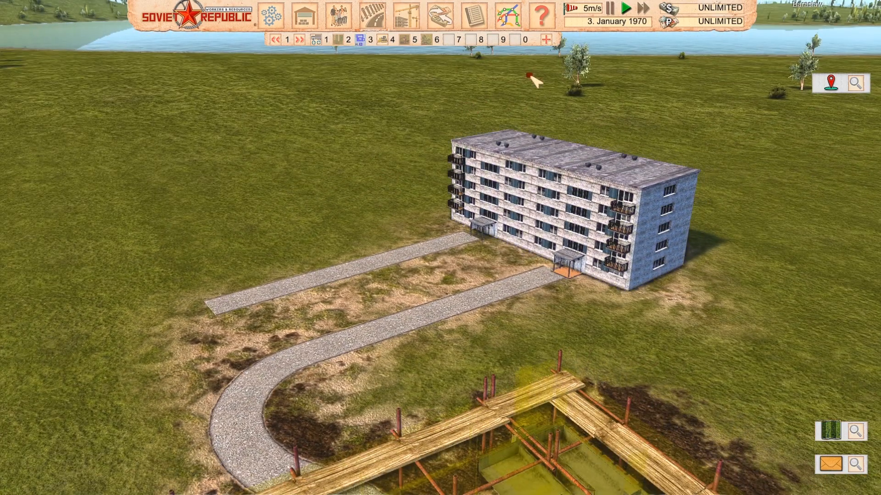
pyautogui.click(643, 8)
# Watch the shopping centre's construction and the pedestrian traffic on the footpaths at the apartment block's entrances
pyautogui.scroll(-3, 569, 75)
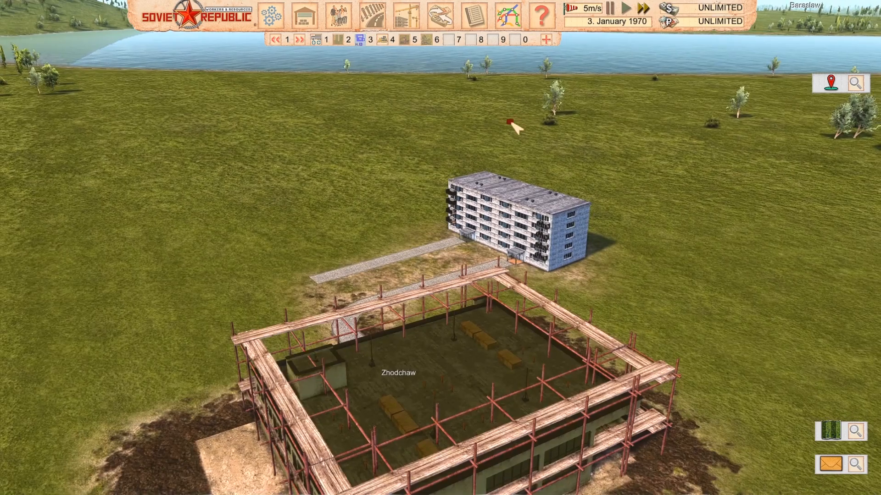
pyautogui.press('e')
pyautogui.press('e')
pyautogui.press('e')
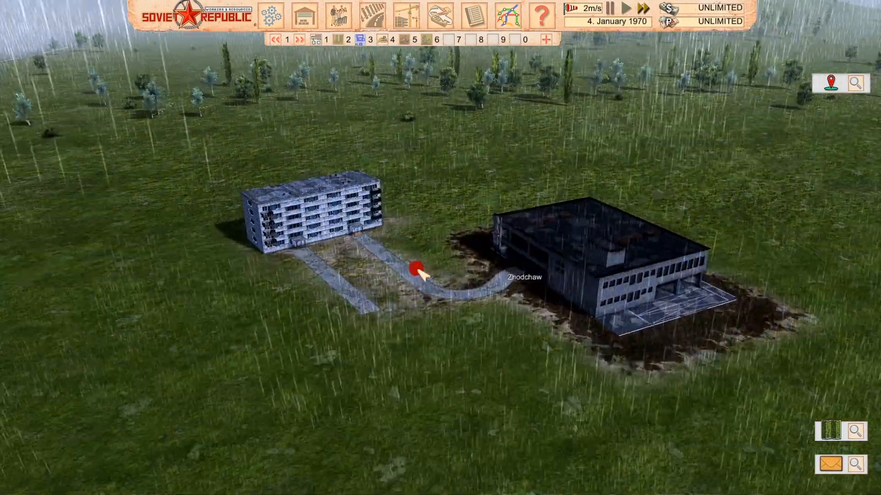
pyautogui.scroll(-5, 450, 282)
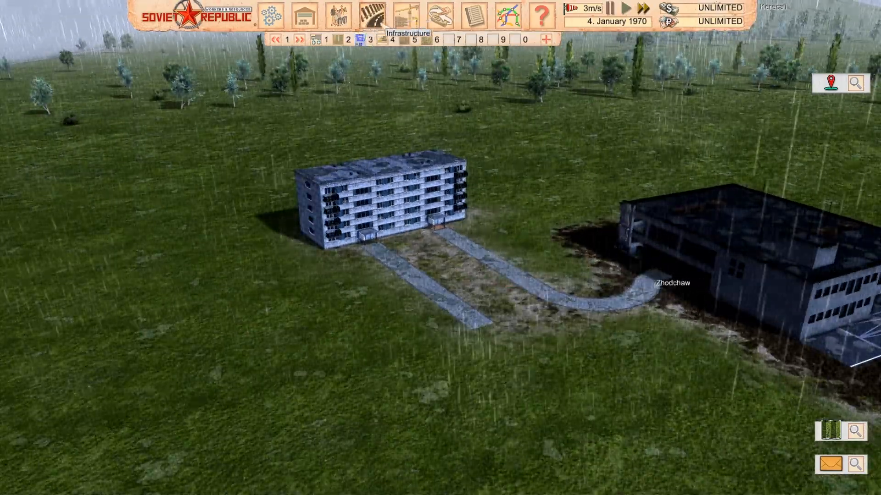
pyautogui.scroll(5, 374, 144)
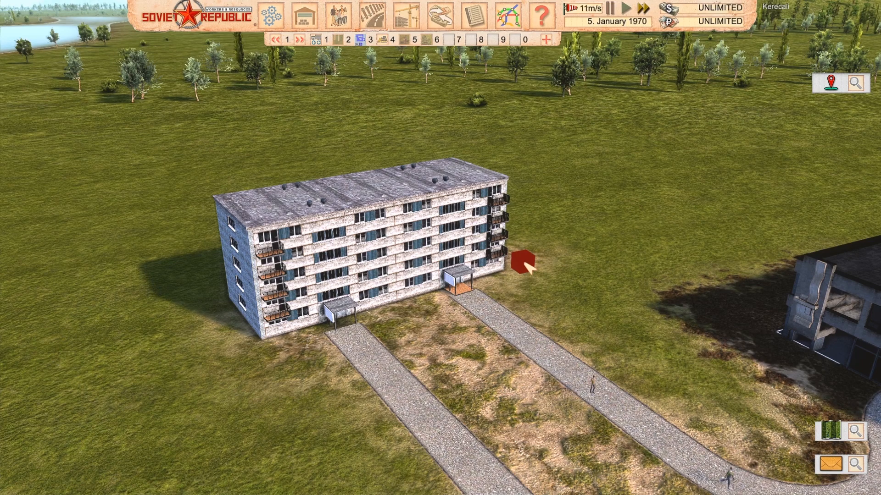
pyautogui.scroll(-4, 523, 266)
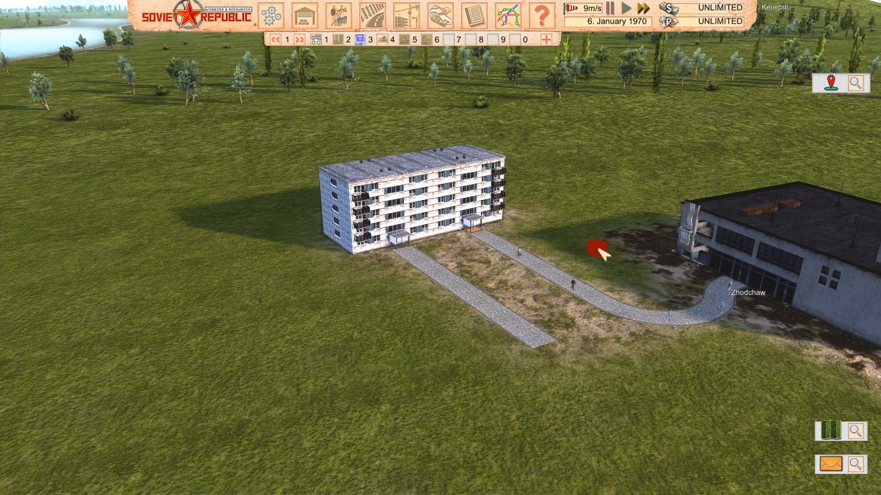
# Bring up the workshop buildings available for construction and turn off auto build using Rubles
pyautogui.click(406, 16)
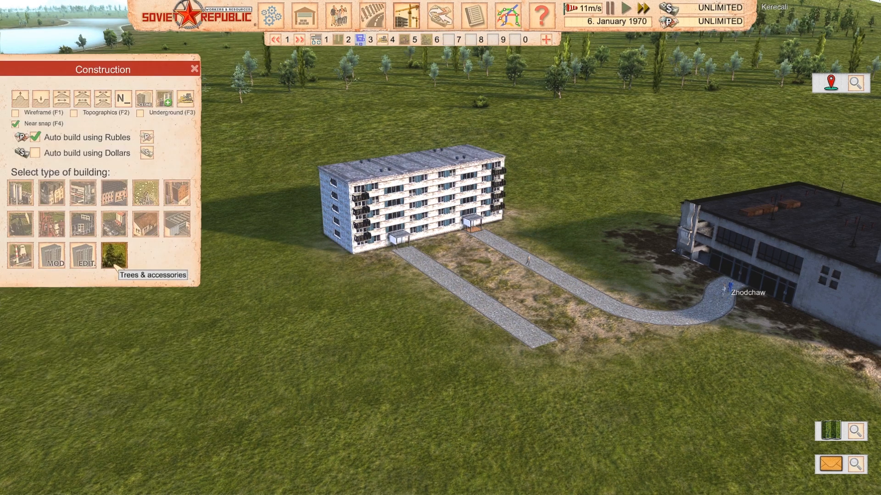
pyautogui.click(82, 255)
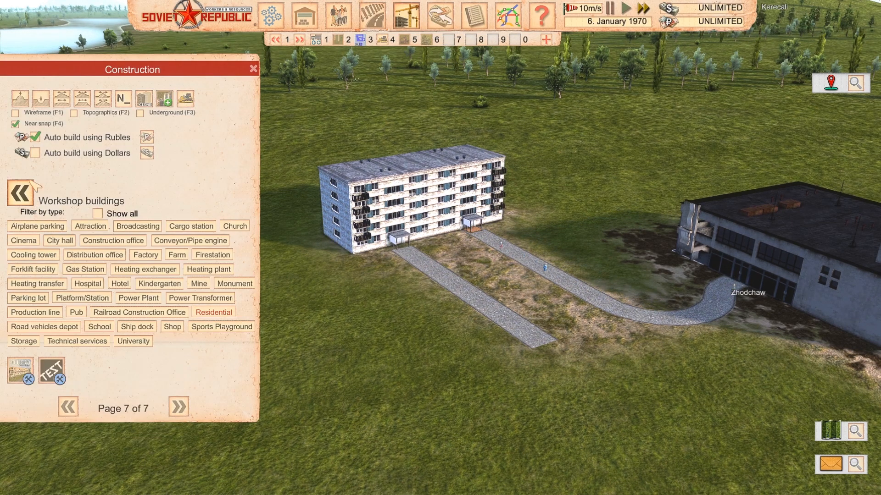
pyautogui.click(35, 137)
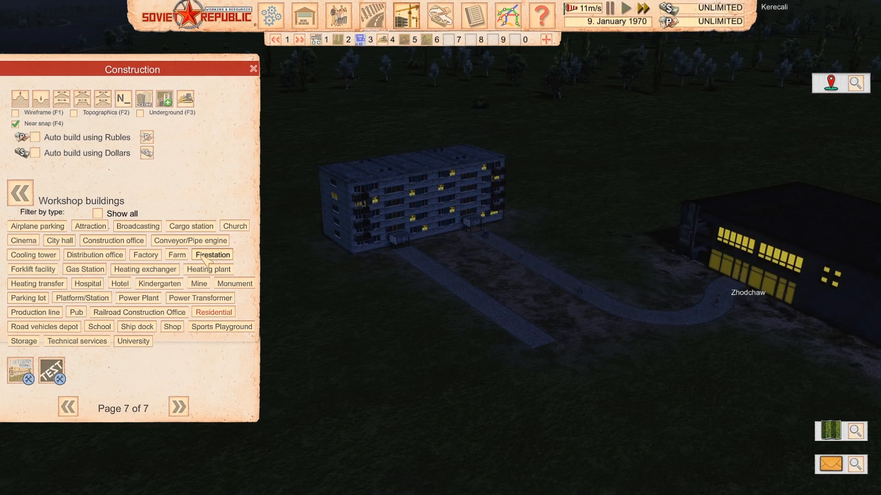
pyautogui.click(254, 68)
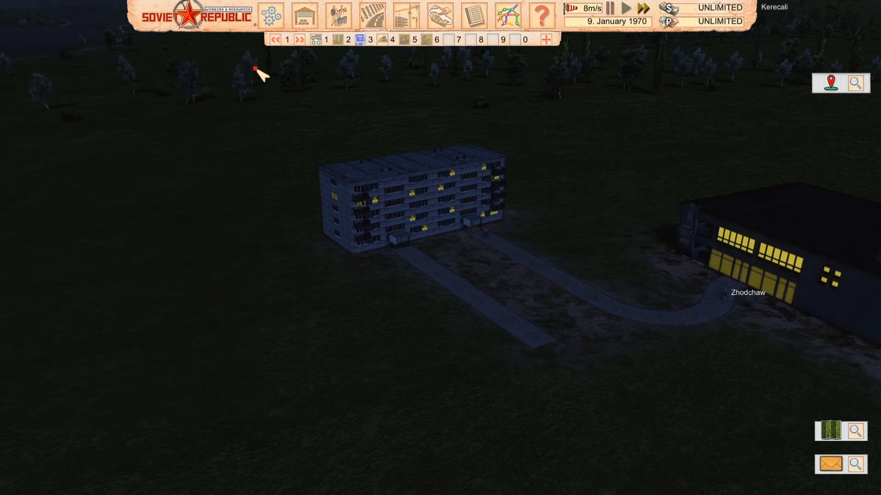
# Examine the apartment block's lit windows at night and the pedestrian traffic along the footpath to the shopping centre
pyautogui.moveTo(356, 256); pyautogui.dragTo(334, 240, button='middle')
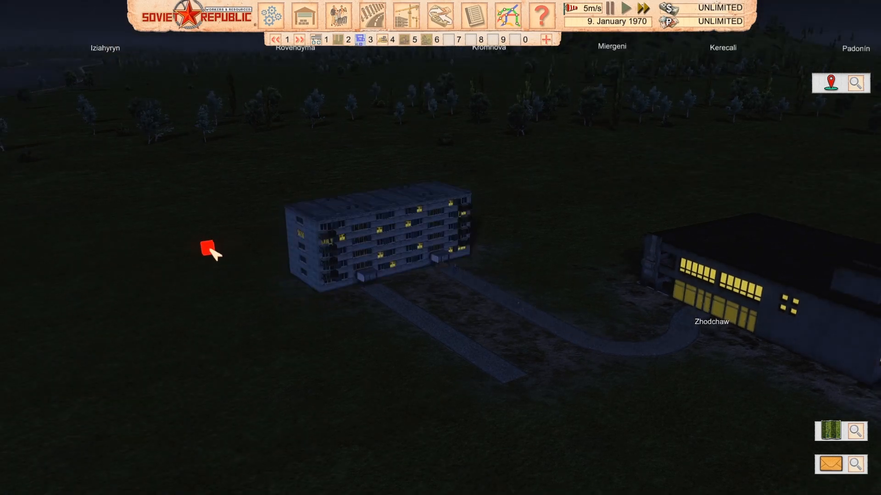
pyautogui.scroll(2, 210, 249)
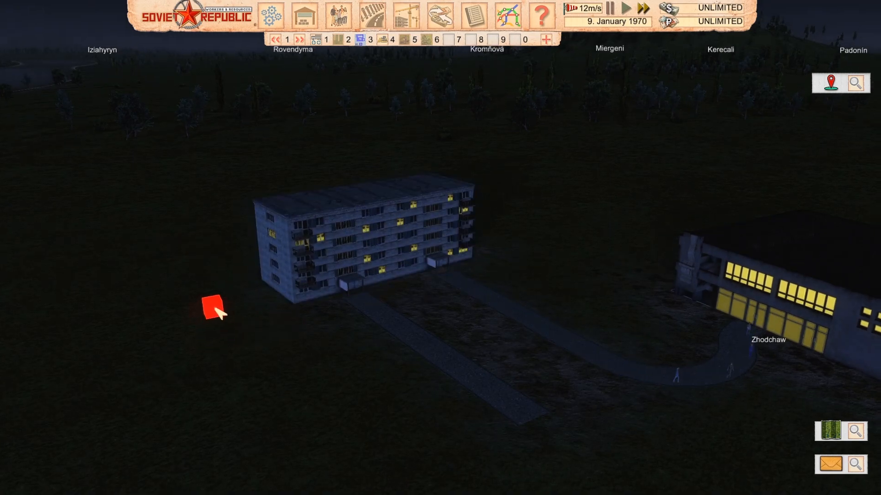
pyautogui.press('a')
pyautogui.moveTo(215, 310); pyautogui.dragTo(877, 232, button='middle')
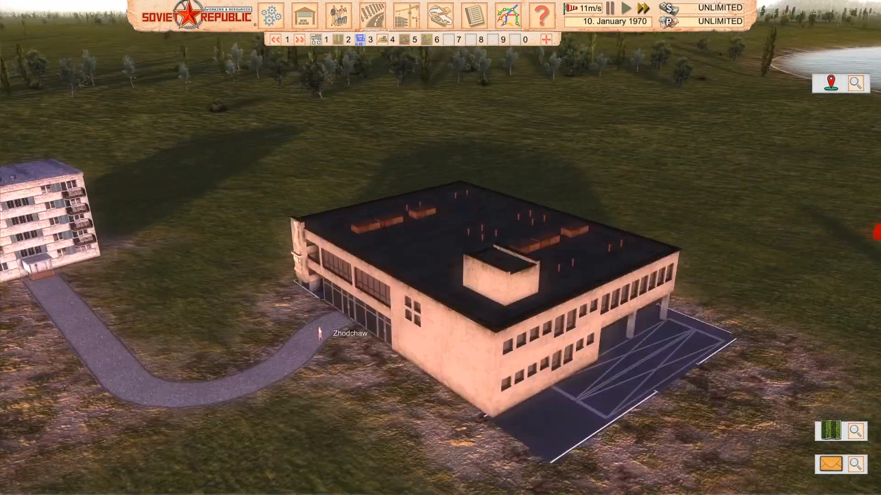
pyautogui.press('a')
pyautogui.scroll(-3, 779, 238)
pyautogui.press('d')
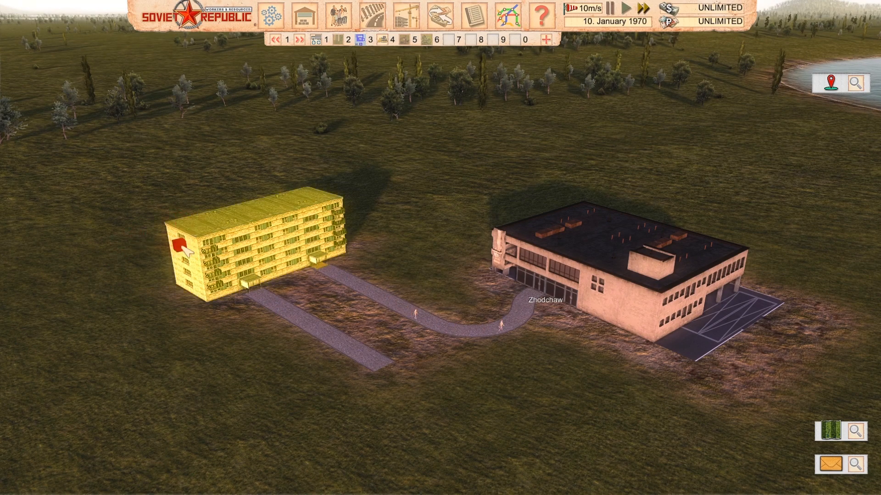
# Exit the running game to the main menu
pyautogui.click(271, 15)
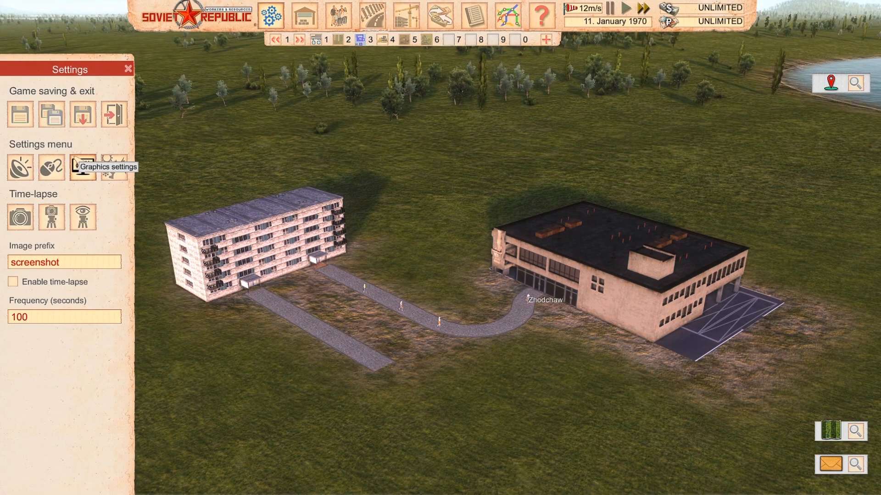
pyautogui.click(114, 114)
pyautogui.click(496, 254)
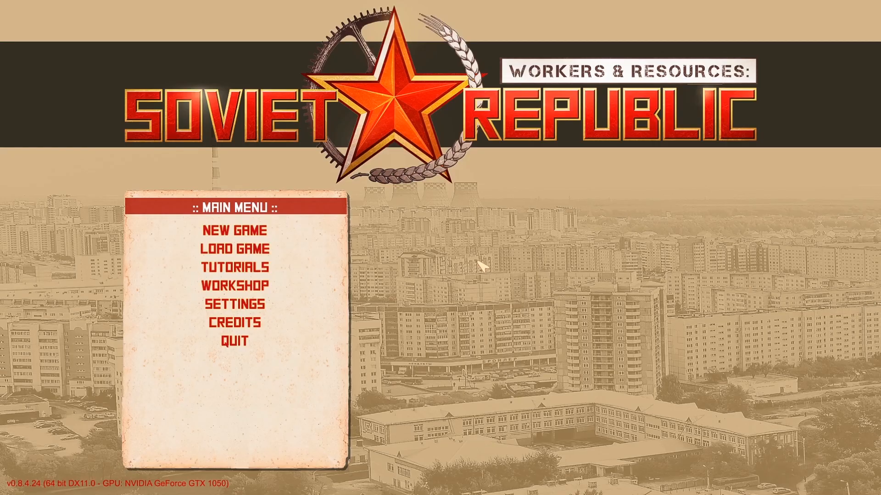
# Review the test building's name, visibility, tags and description among your work-in-progress workshop items, and return to the item list
pyautogui.click(307, 288)
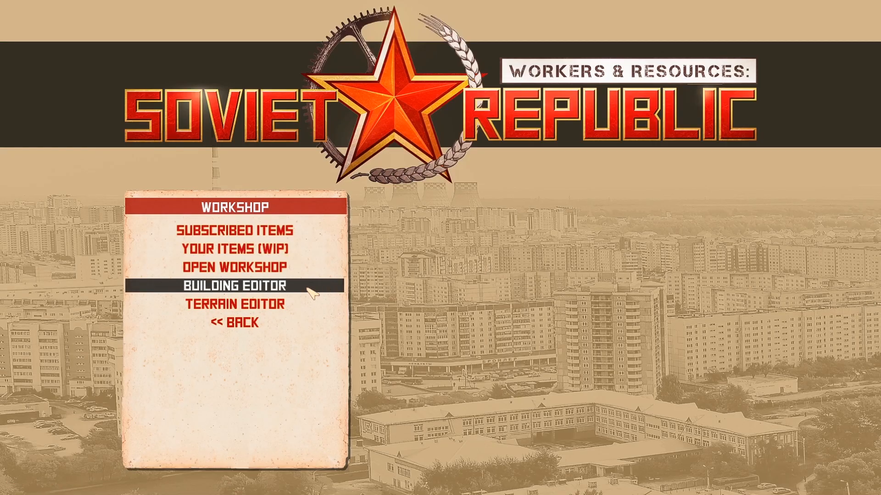
pyautogui.click(275, 249)
pyautogui.click(511, 444)
pyautogui.click(510, 444)
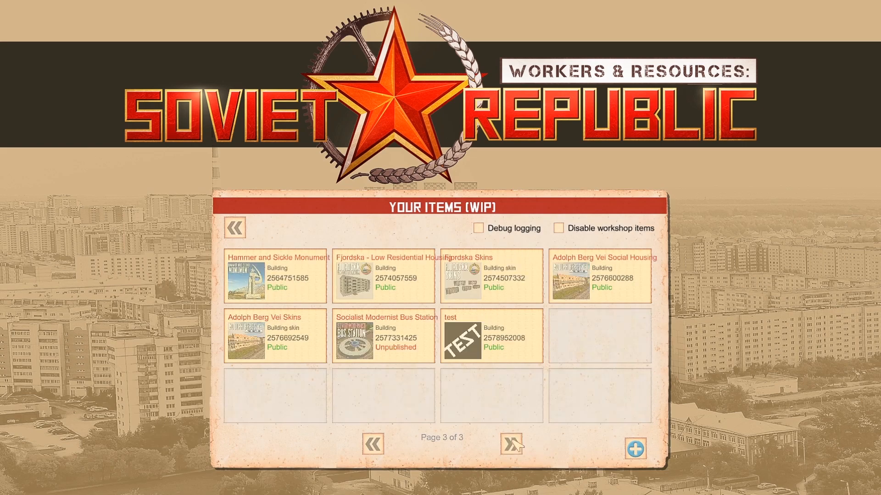
pyautogui.click(500, 351)
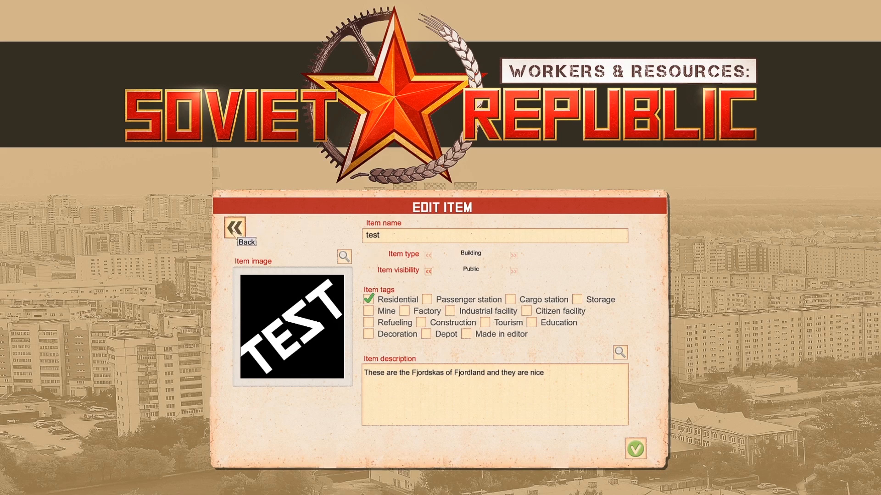
pyautogui.click(235, 228)
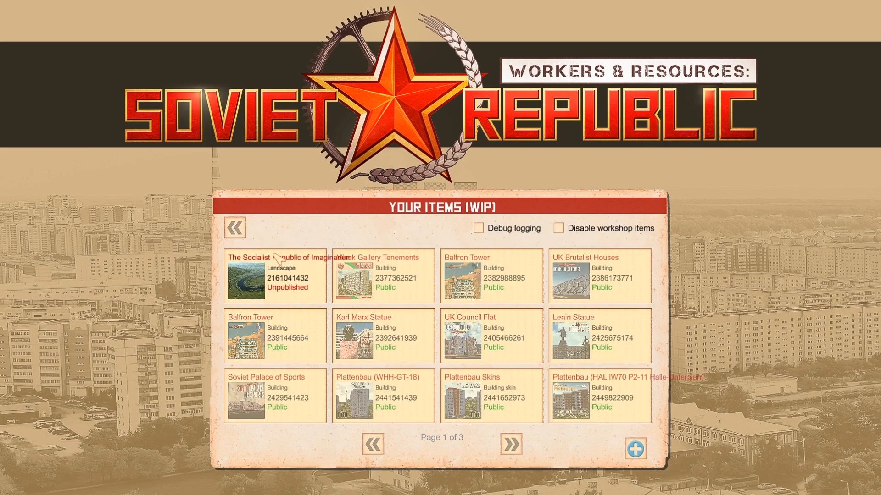
# Switch to the Soviet Model Viewer and view the whole apartment block model
pyautogui.hotkey('alt', 'Tab')
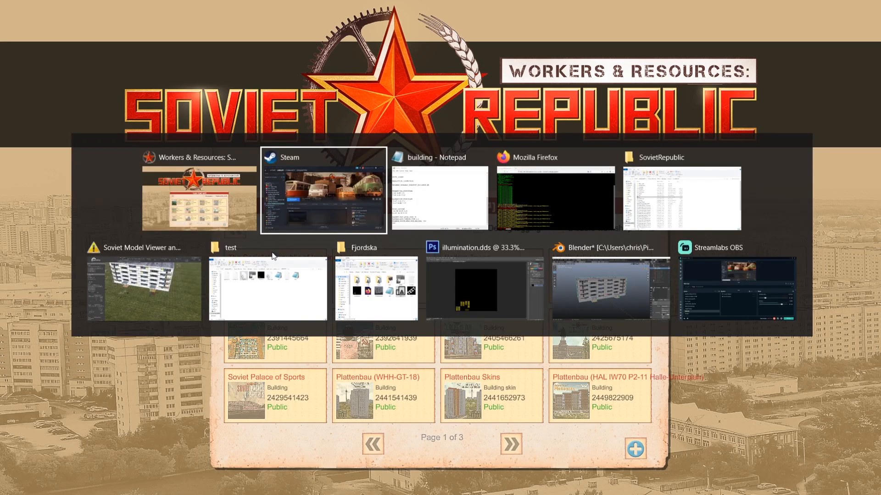
pyautogui.hotkey('alt', 'Tab')
pyautogui.hotkey('alt', 'Tab')
pyautogui.hotkey('alt', 'Tab')
pyautogui.hotkey('alt', 'Tab')
pyautogui.hotkey('alt', 'Tab')
pyautogui.hotkey('alt', 'Tab')
pyautogui.hotkey('alt', 'Tab')
pyautogui.hotkey('alt', 'Tab')
pyautogui.hotkey('alt', 'Tab')
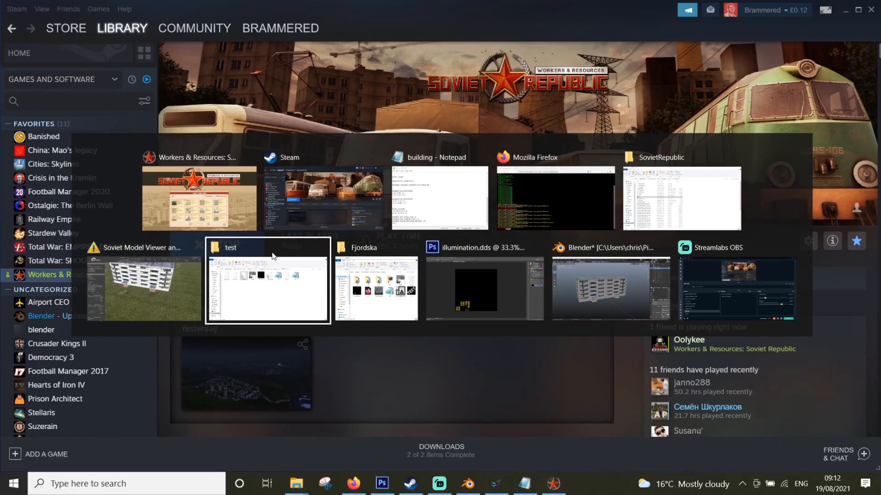
pyautogui.hotkey('alt', 'Tab')
pyautogui.hotkey('alt', 'Tab')
pyautogui.hotkey('alt', 'Tab')
pyautogui.hotkey('alt', 'Tab')
pyautogui.hotkey('alt', 'Tab')
pyautogui.hotkey('alt', 'Tab')
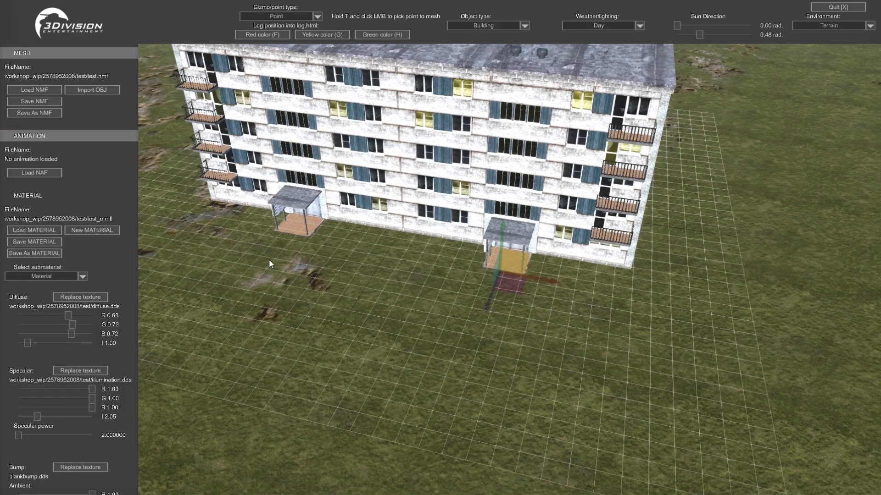
pyautogui.scroll(-3, 319, 321)
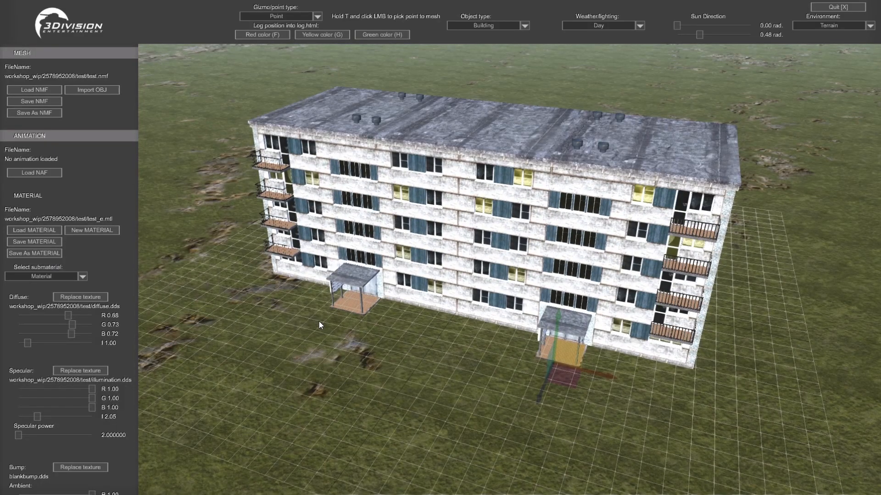